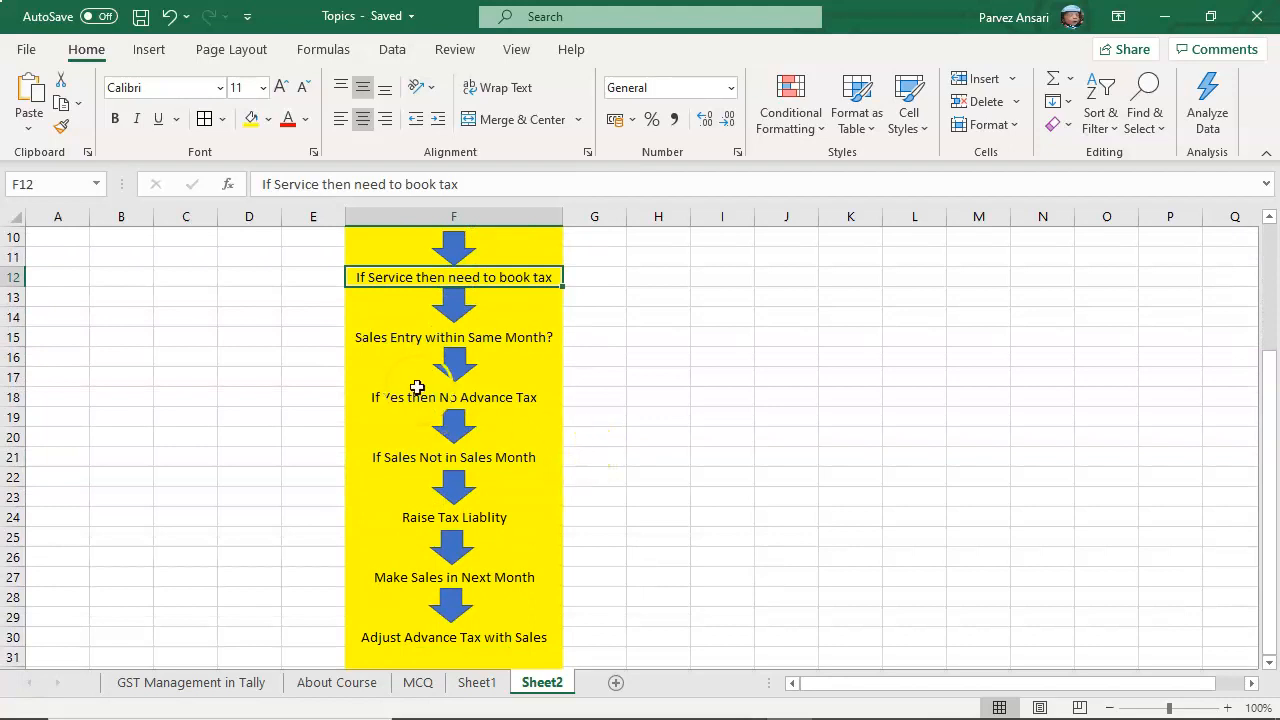
# - Correct the flowchart text in cell F21 to read "If Sales Not in Same Month"
pyautogui.click(366, 337)
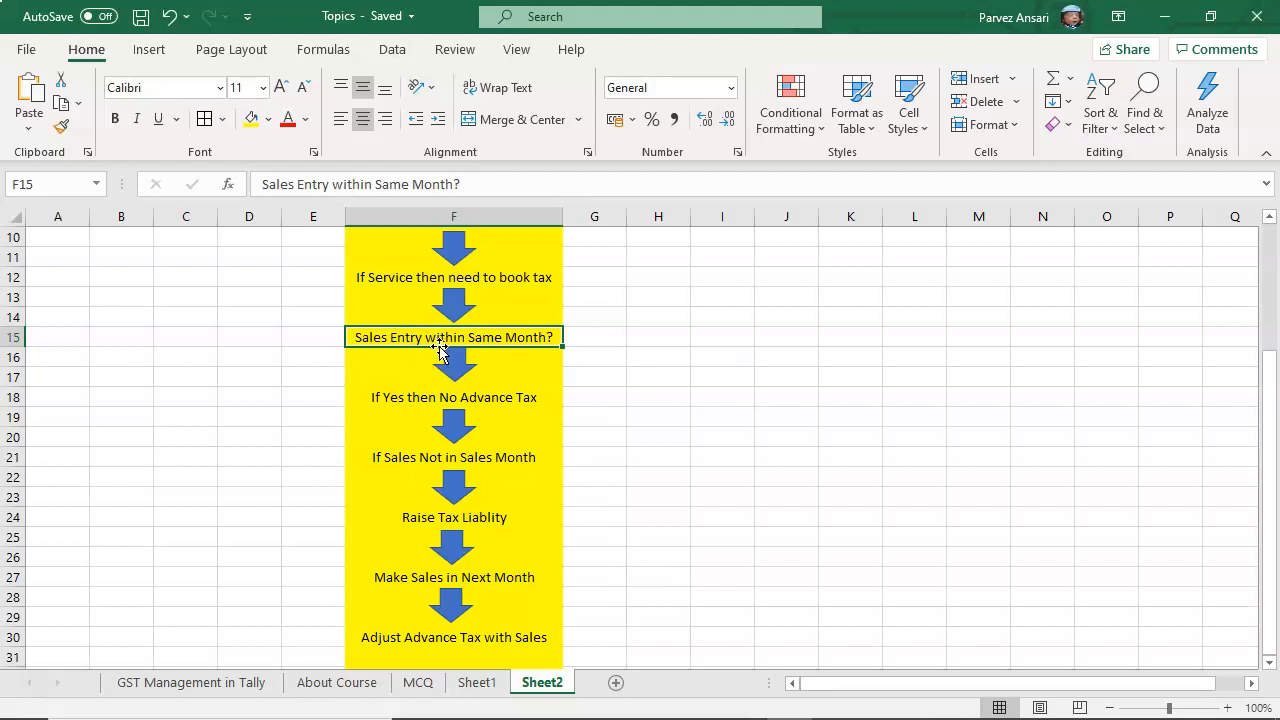
pyautogui.click(420, 396)
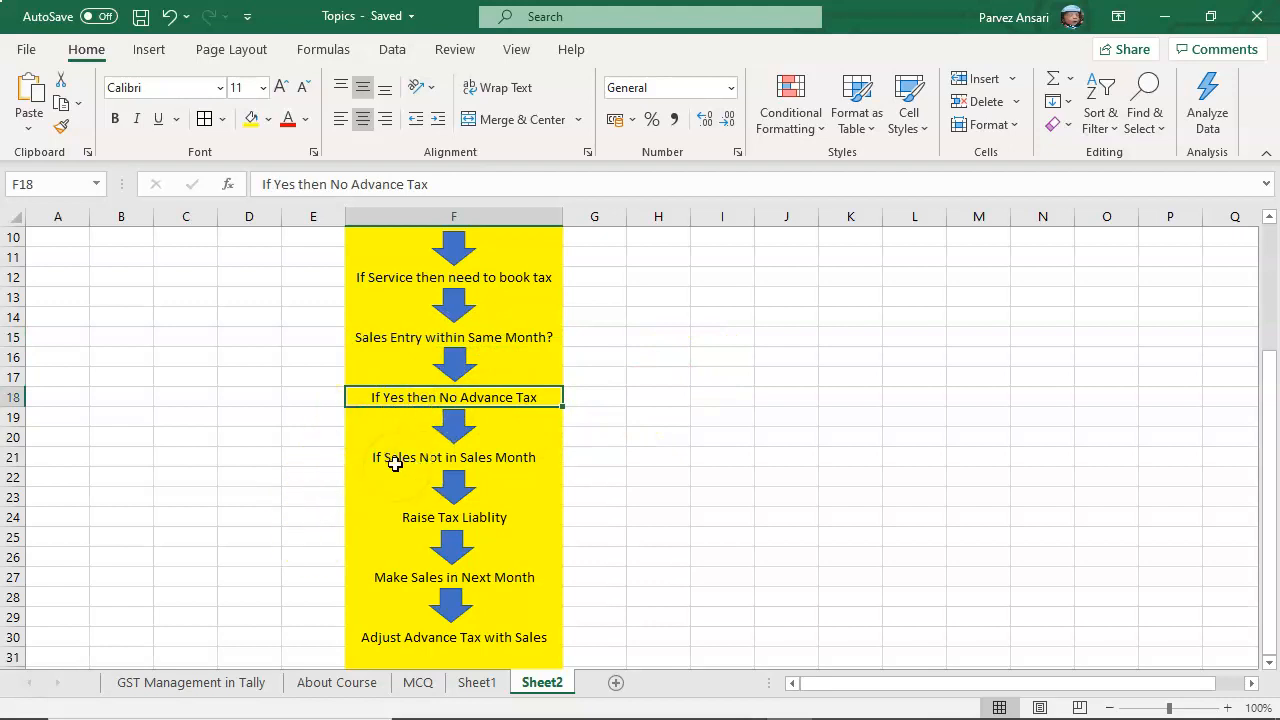
pyautogui.click(382, 460)
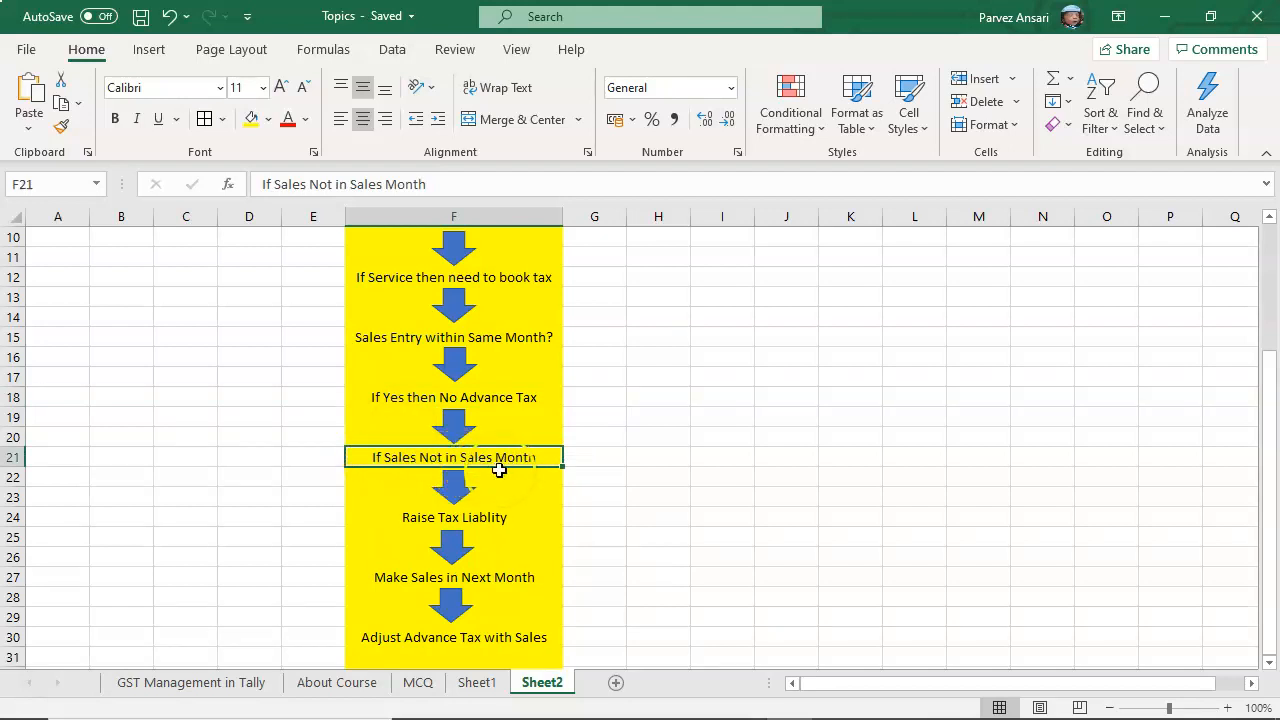
pyautogui.click(381, 185)
pyautogui.press('BackSpace')
pyautogui.press('BackSpace')
pyautogui.press('BackSpace')
pyautogui.write('me')
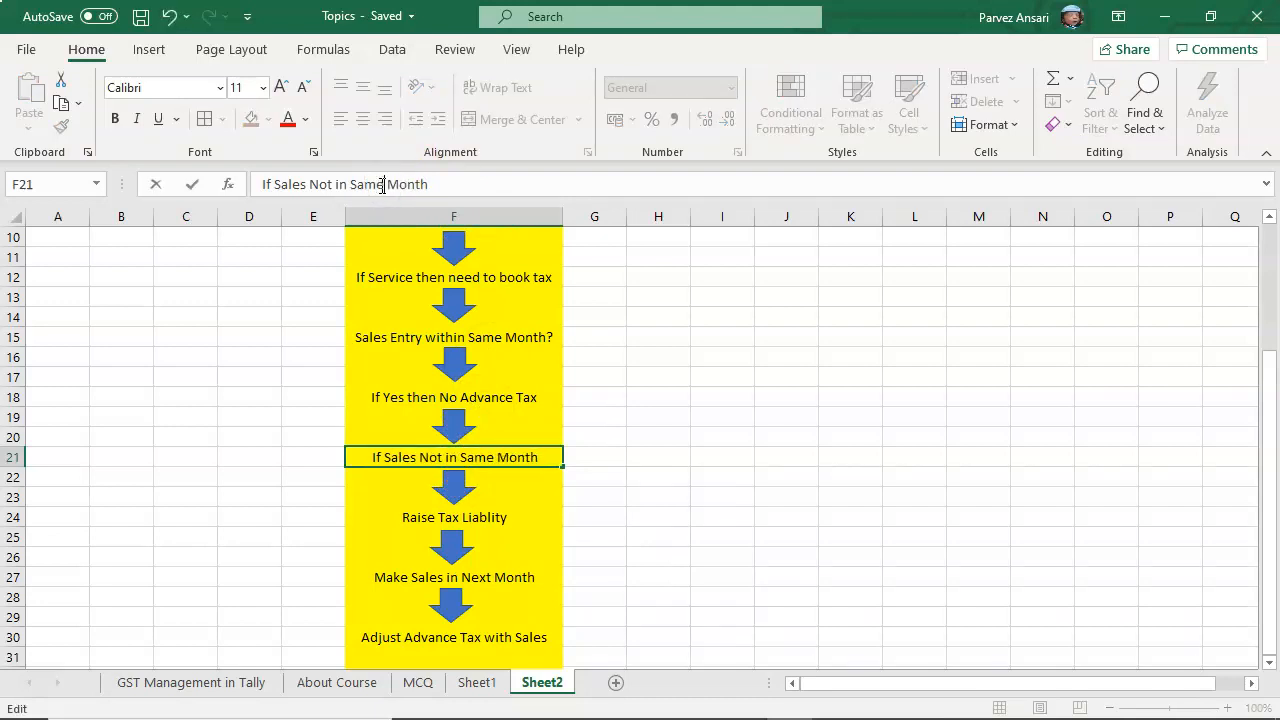
pyautogui.press('Return')
# - Start an example beside the flowchart with 11800 in I13 and the date 10 July in H13
pyautogui.click(483, 522)
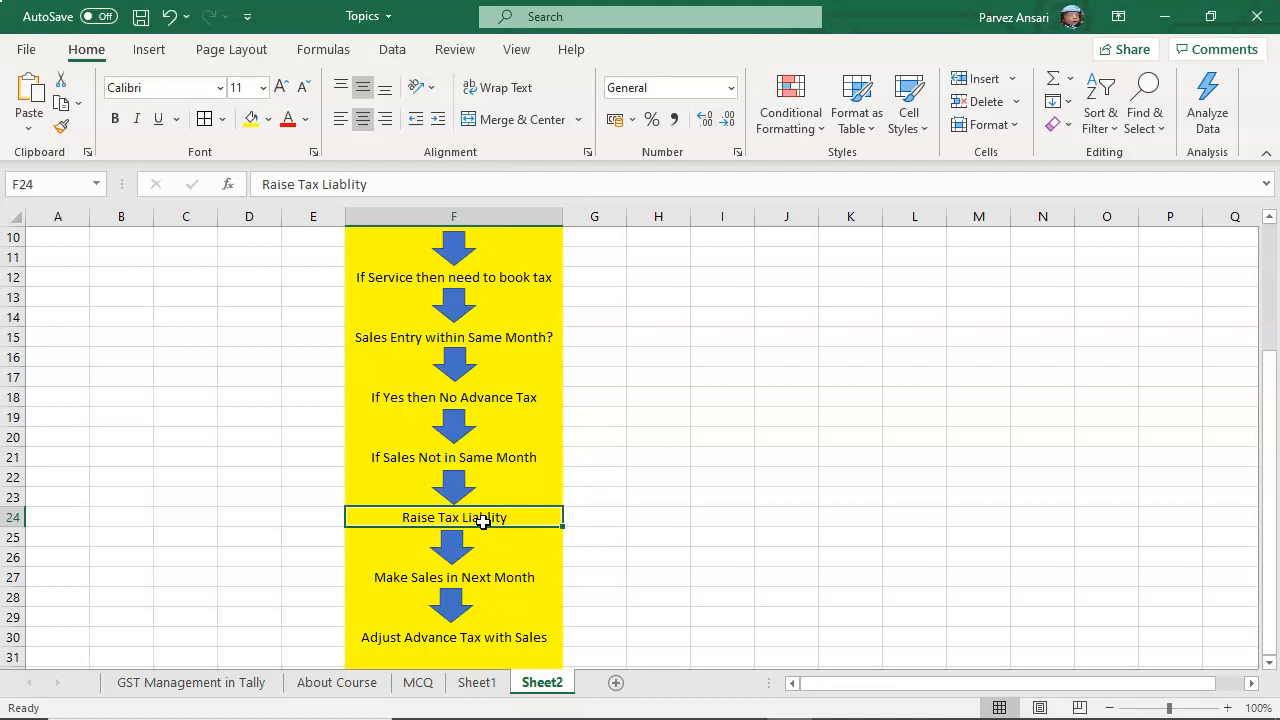
pyautogui.click(484, 578)
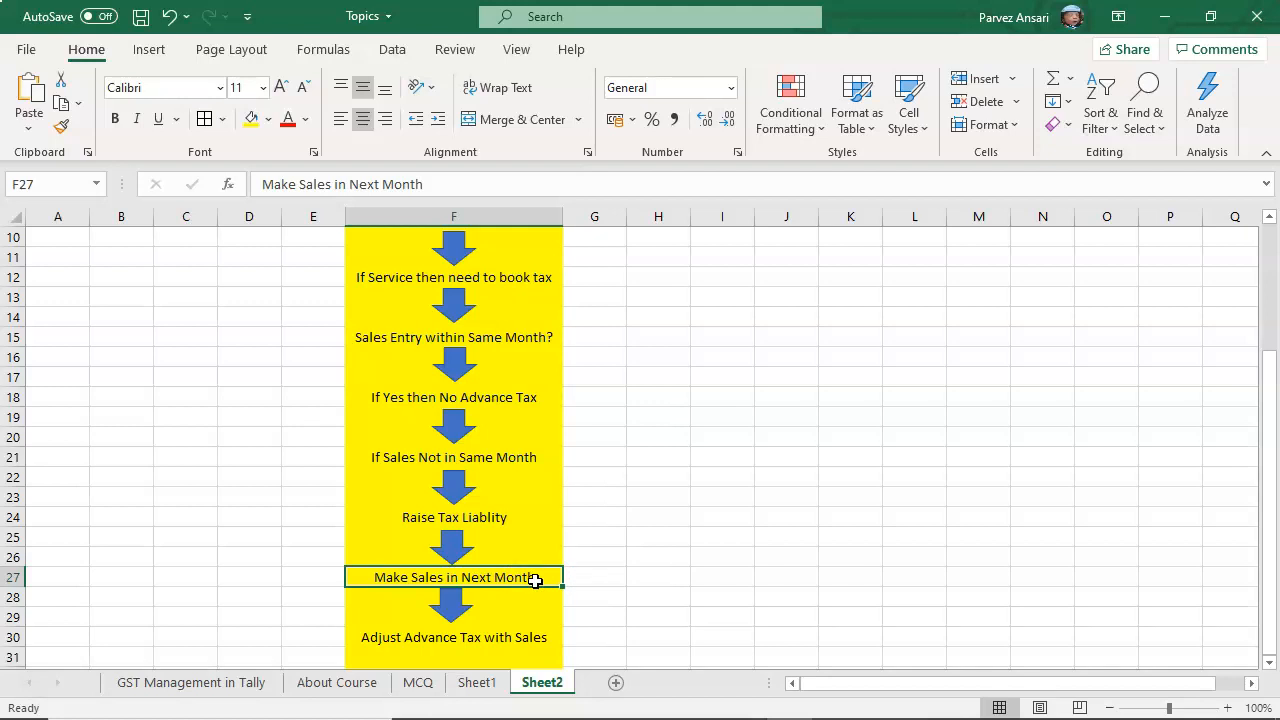
pyautogui.click(733, 300)
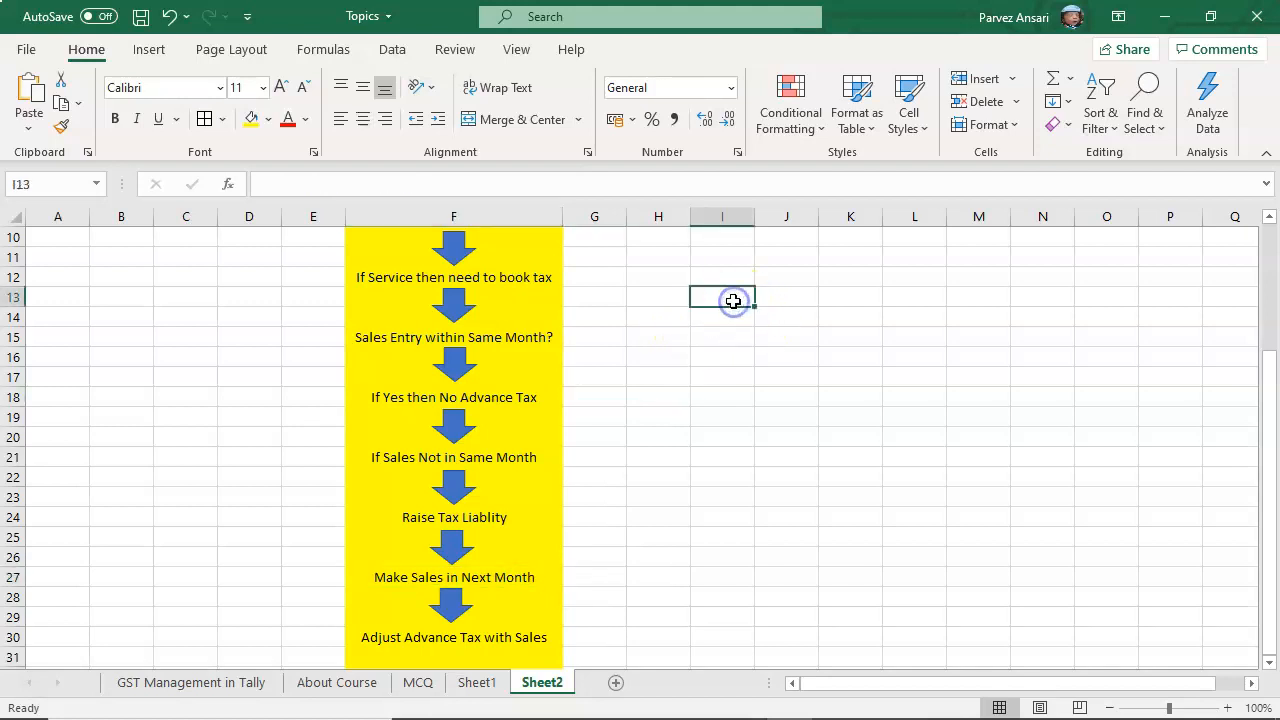
pyautogui.write('11800')
pyautogui.press('Return')
pyautogui.press('Left')
pyautogui.press('Up')
pyautogui.write('10 July')
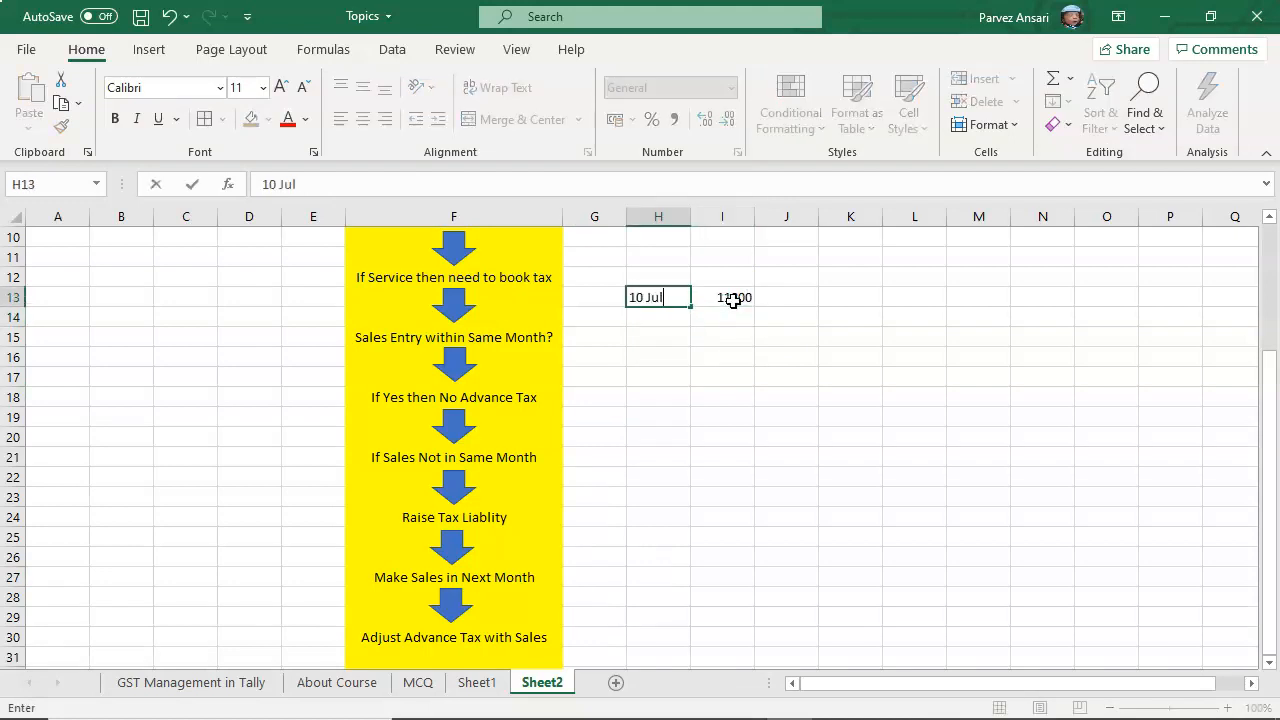
pyautogui.press('Return')
# - Break the advance down in row 14 with 10000 in I14 and 1800 in J14
pyautogui.press('Return')
pyautogui.press('Up')
pyautogui.press('Right')
pyautogui.write('10000')
pyautogui.press('Return')
pyautogui.press('Up')
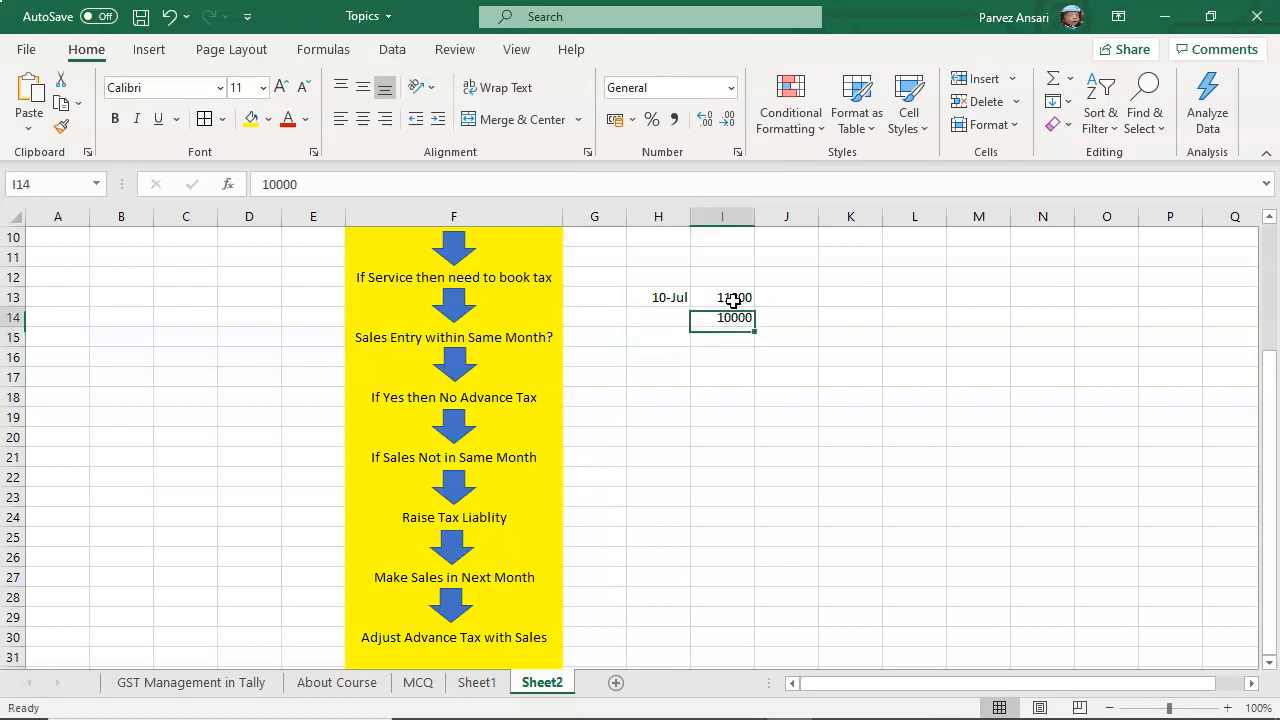
pyautogui.press('Right')
pyautogui.write('1800')
pyautogui.press('Return')
# - Enter 50% in cell I12, above the 10-Jul advance amount
pyautogui.press('Up')
pyautogui.press('Left')
pyautogui.press('Left')
pyautogui.press('Down')
pyautogui.press('Up')
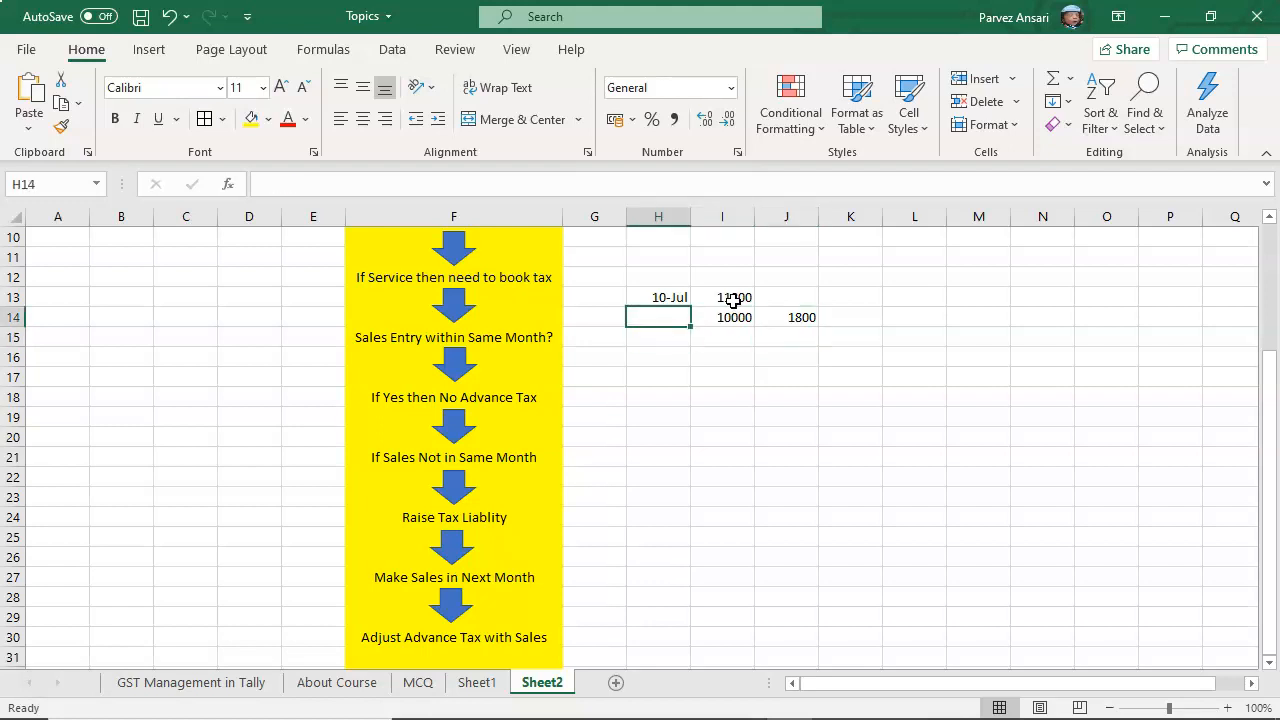
pyautogui.press('Up')
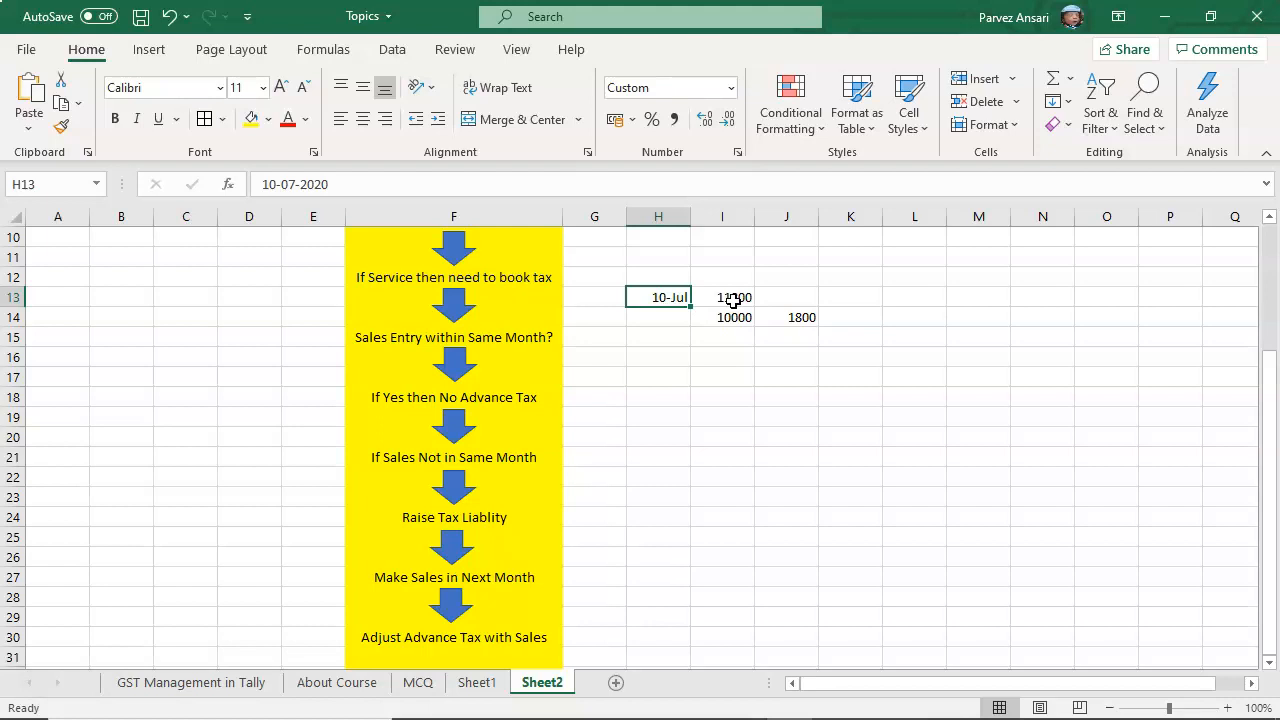
pyautogui.press('Right')
pyautogui.press('Right')
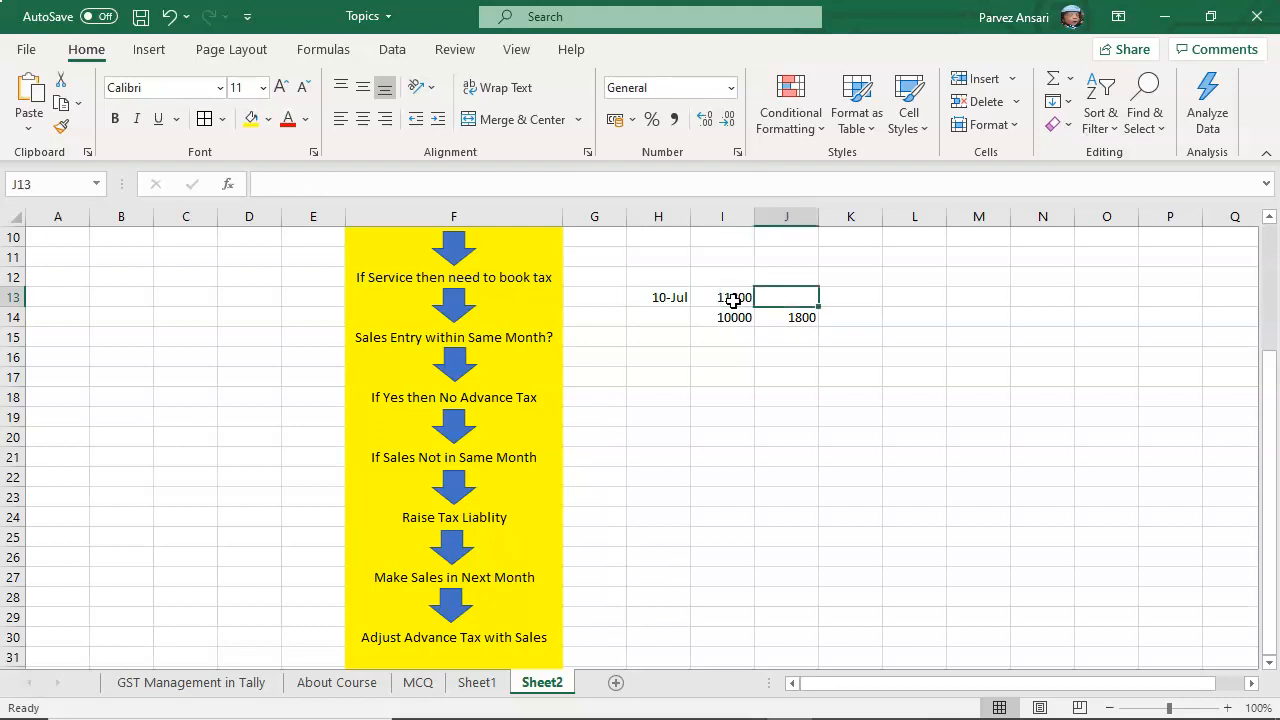
pyautogui.press('Up')
pyautogui.press('Left')
pyautogui.write('50%')
# - Enter the second example date "10thAug" in cell H17
pyautogui.press('Down')
pyautogui.press('Down')
pyautogui.press('Down')
pyautogui.press('Down')
pyautogui.press('Down')
pyautogui.press('Left')
pyautogui.write('10thAug')
pyautogui.hotkey('ctrl', 'Return')
# - Make the tax amount in cell J14 bold
pyautogui.press('Up')
pyautogui.press('Up')
pyautogui.press('Right')
pyautogui.press('Right')
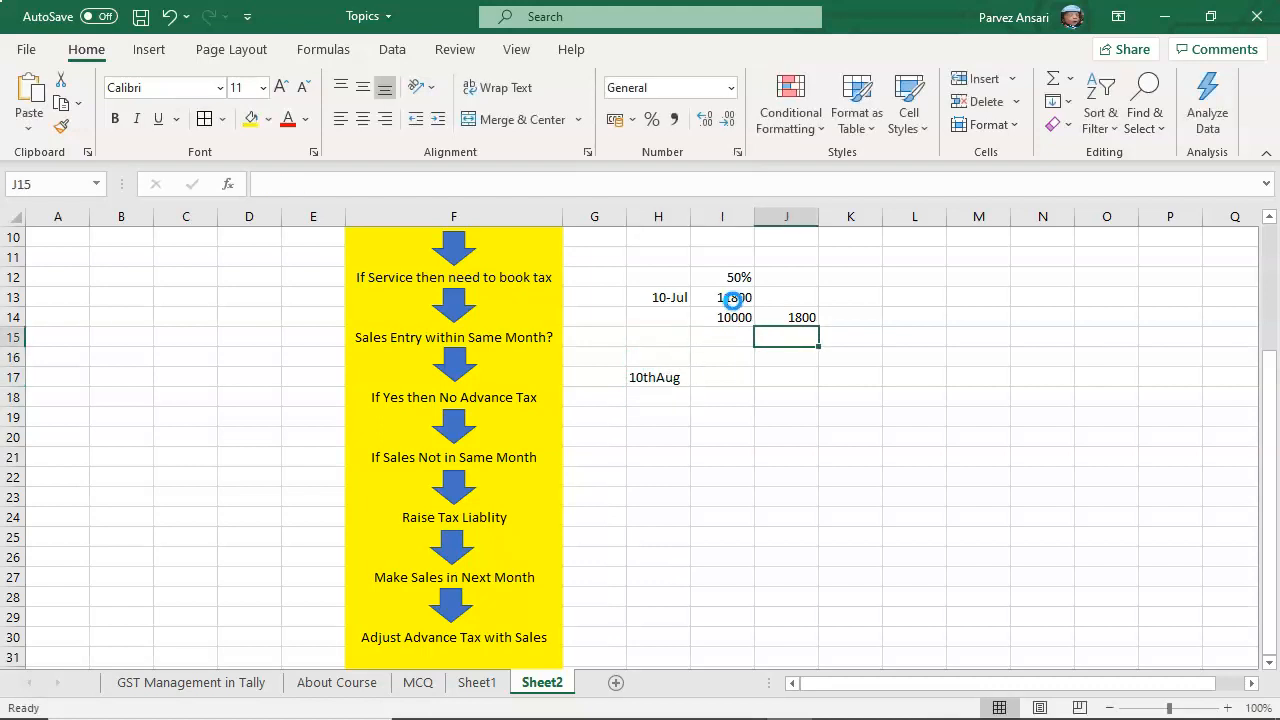
pyautogui.press('Up')
pyautogui.hotkey('ctrl', 'b')
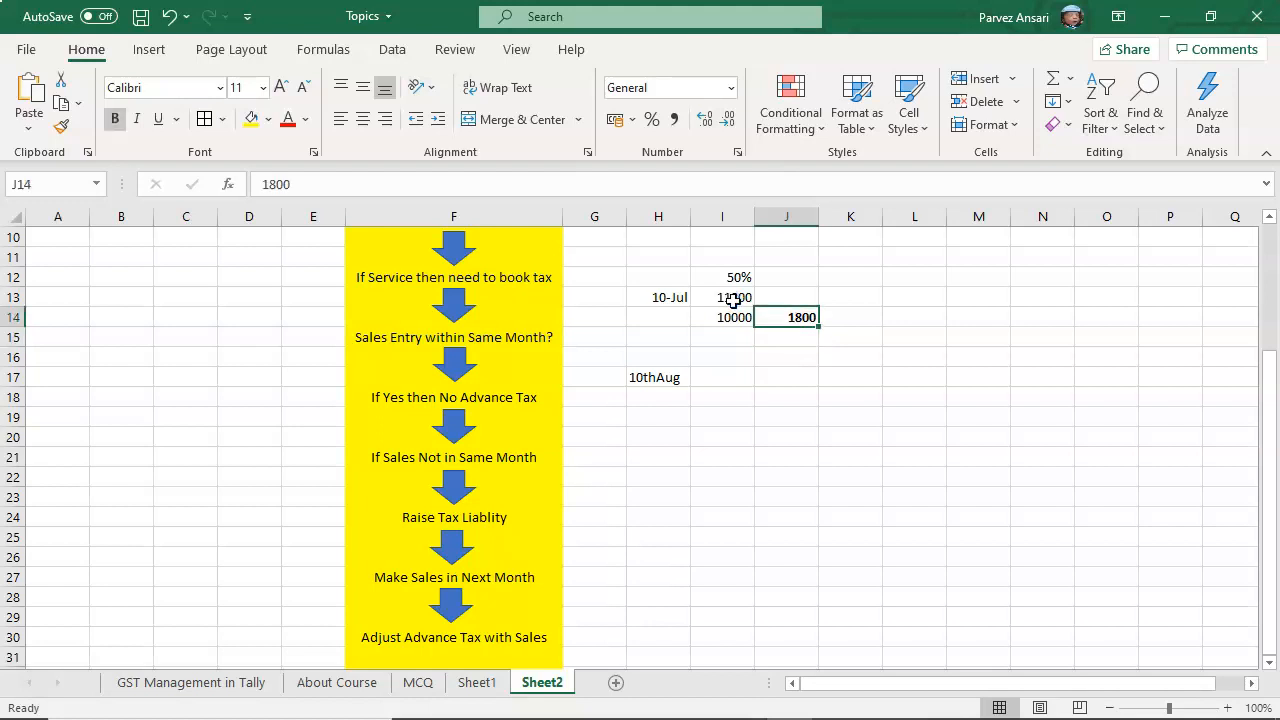
# - Fill in the 10thAug row with the sales value 20000 in I17 and the tax 3600 in J17
pyautogui.press('Down')
pyautogui.press('Down')
pyautogui.press('Down')
pyautogui.press('Down')
pyautogui.press('Left')
pyautogui.press('Left')
pyautogui.press('Up')
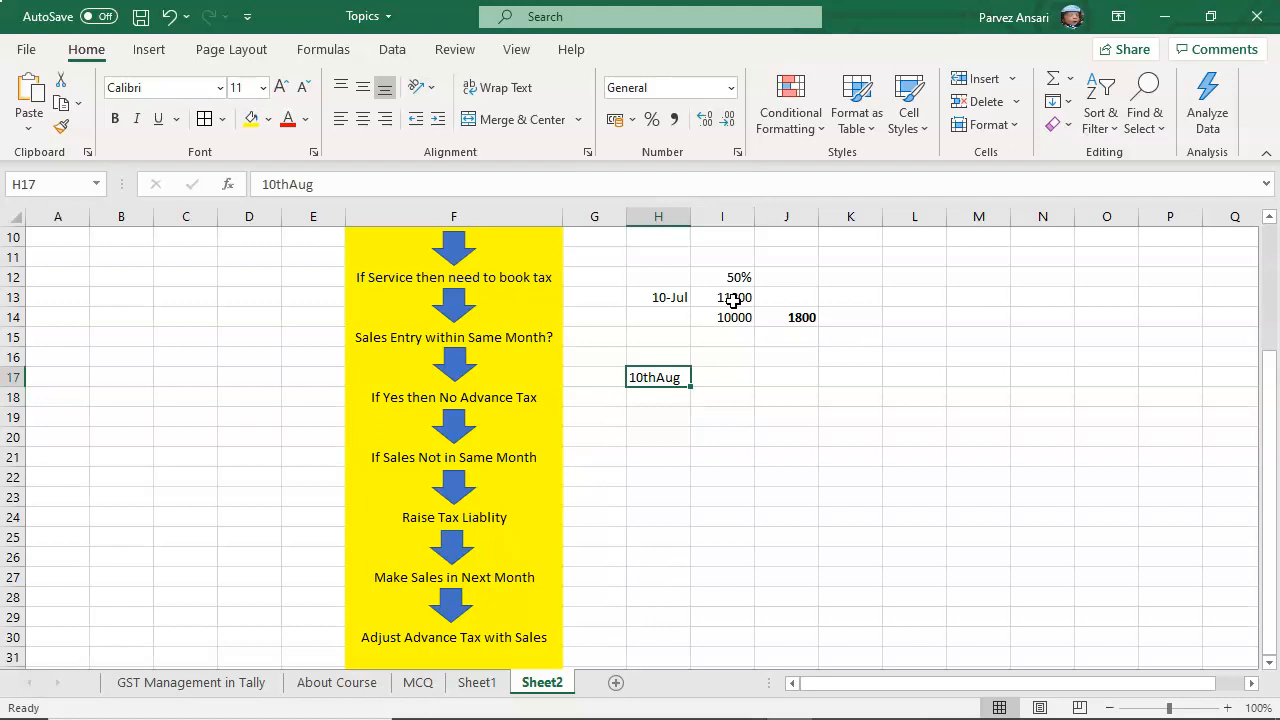
pyautogui.press('Right')
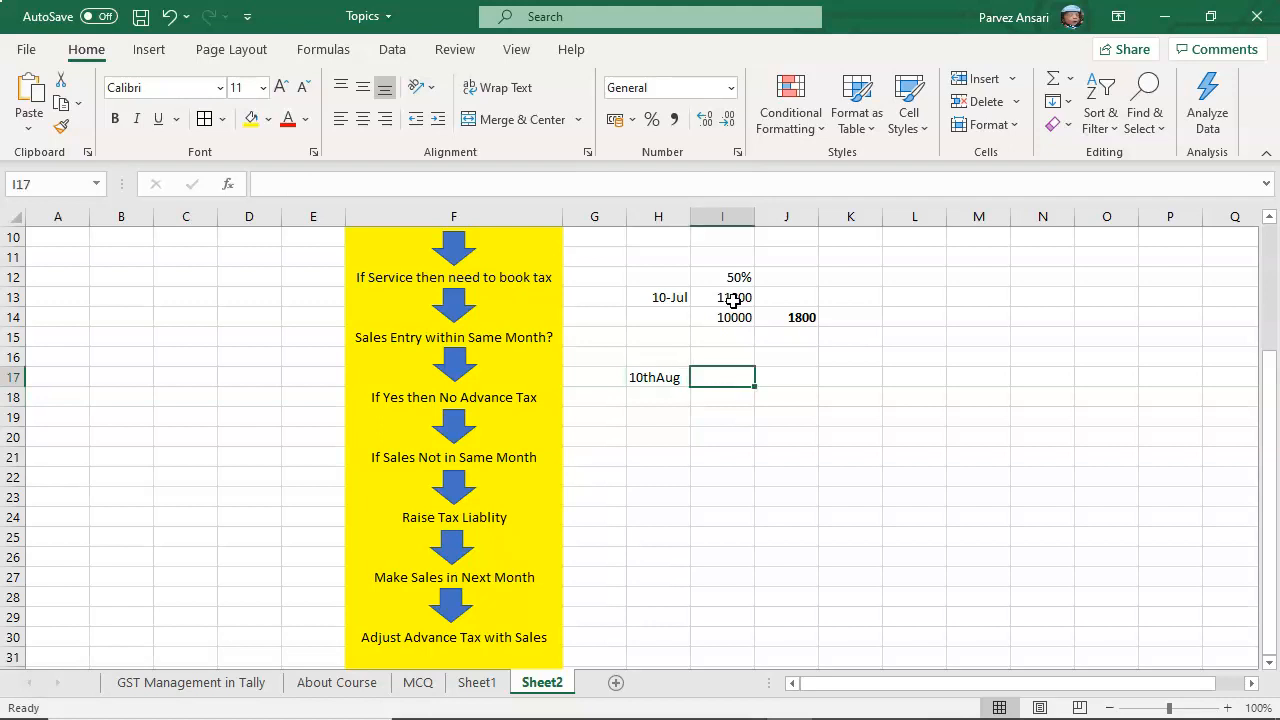
pyautogui.write('20000')
pyautogui.press('Return')
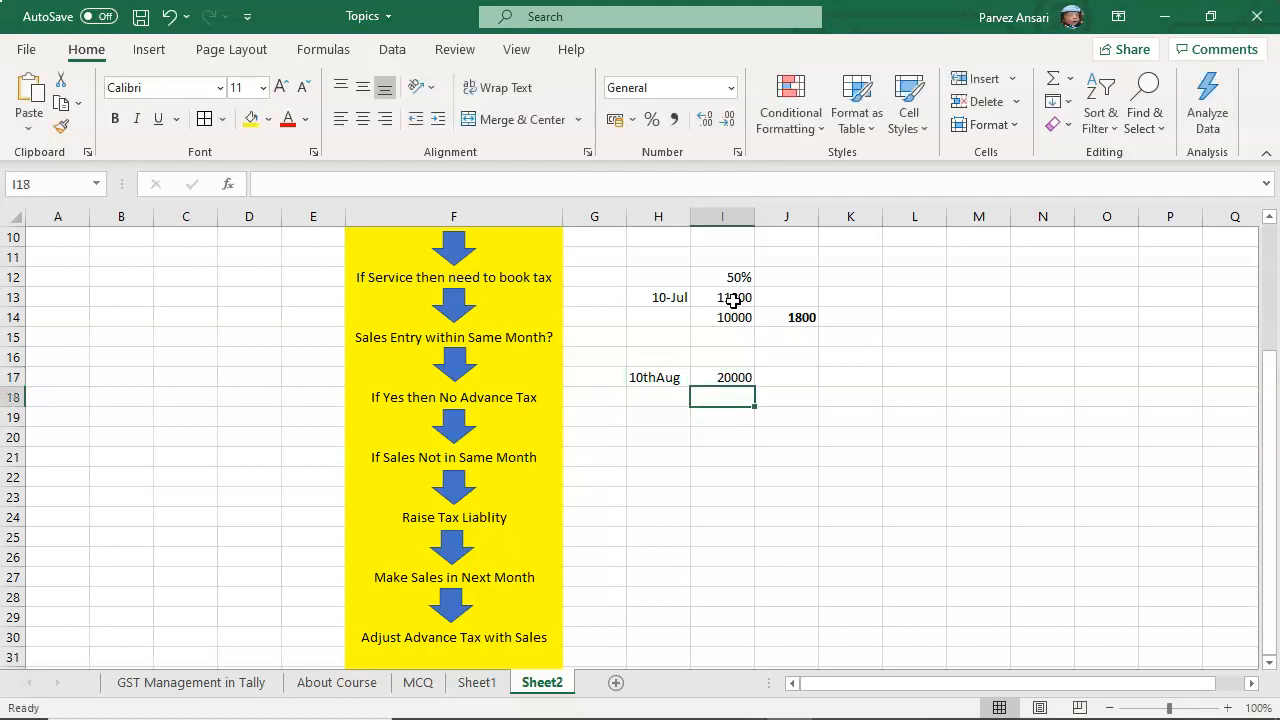
pyautogui.press('Up')
pyautogui.press('Right')
pyautogui.write('3600')
pyautogui.press('Return')
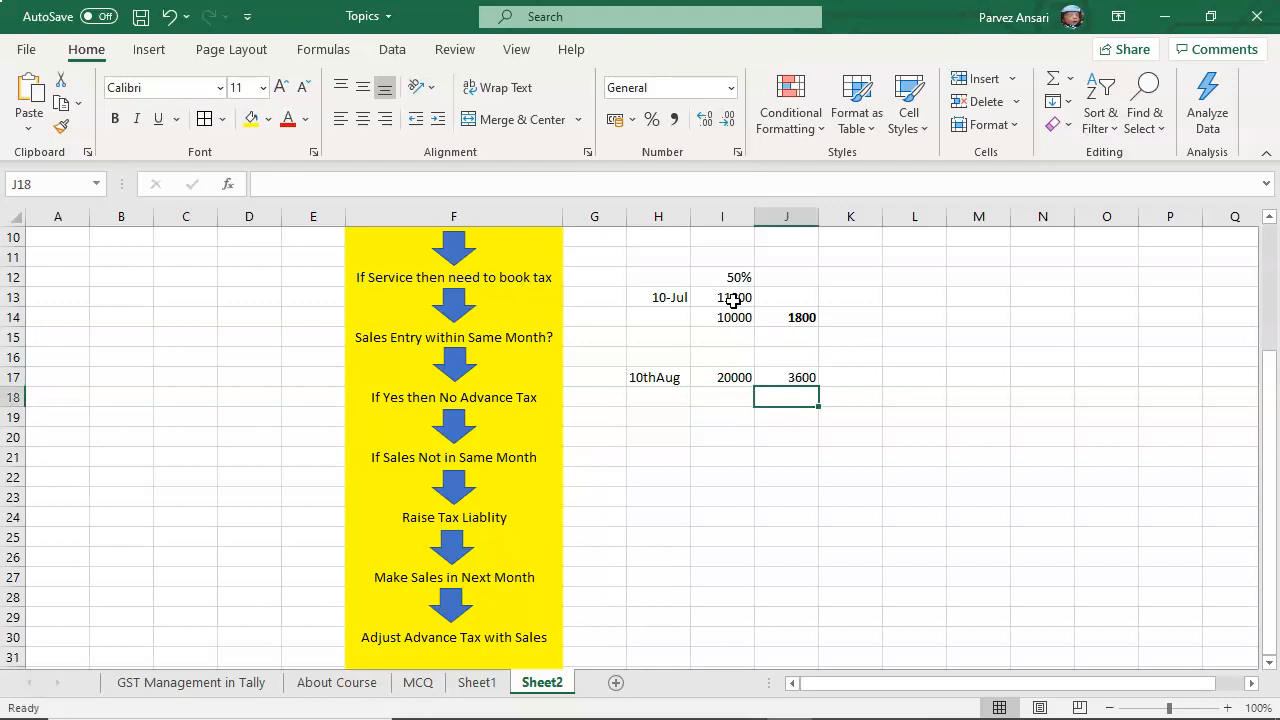
# - Add the marker ">>>>" in K17, beside the August tax amount
pyautogui.press('Up')
pyautogui.press('Right')
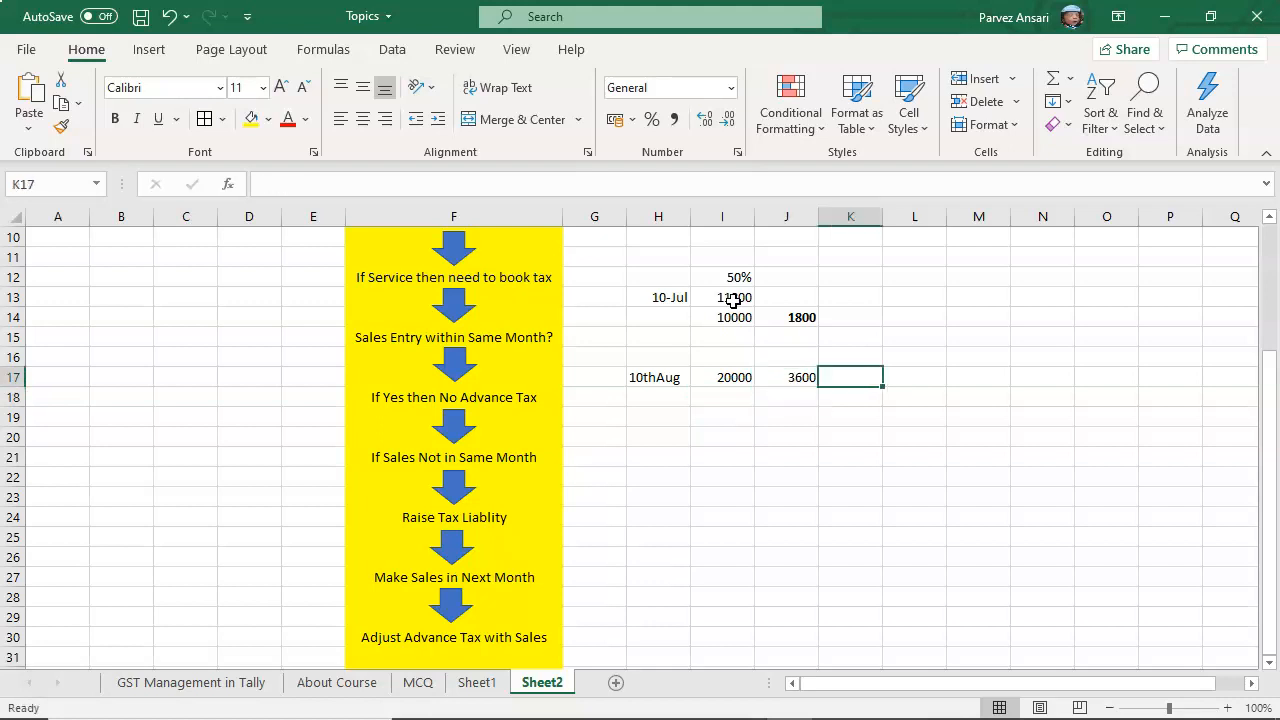
pyautogui.write('>>>>')
pyautogui.press('Return')
pyautogui.press('Up')
# - Enter the July advance tax of 1800 in J18, directly below the August tax
pyautogui.press('Right')
pyautogui.press('Left')
pyautogui.press('Left')
pyautogui.press('Left')
pyautogui.press('Up')
pyautogui.press('Up')
pyautogui.press('Up')
pyautogui.press('Right')
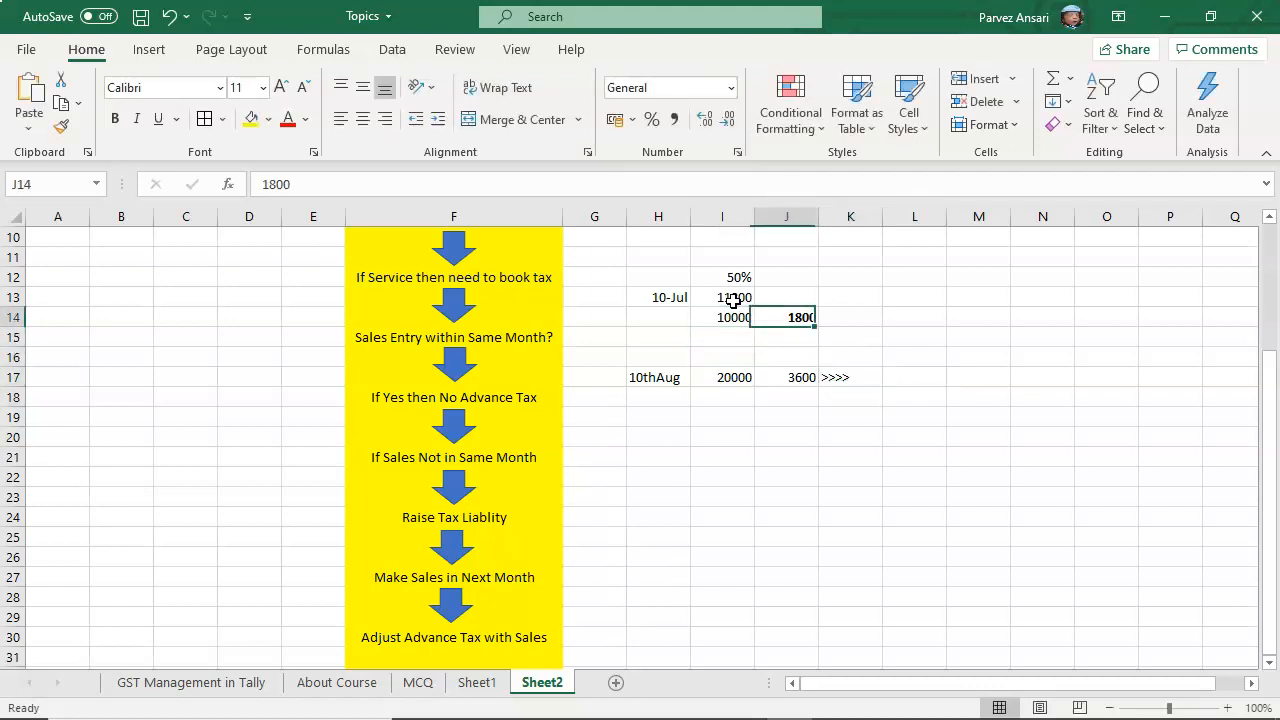
pyautogui.press('Down')
pyautogui.press('Down')
pyautogui.press('Down')
pyautogui.press('Down')
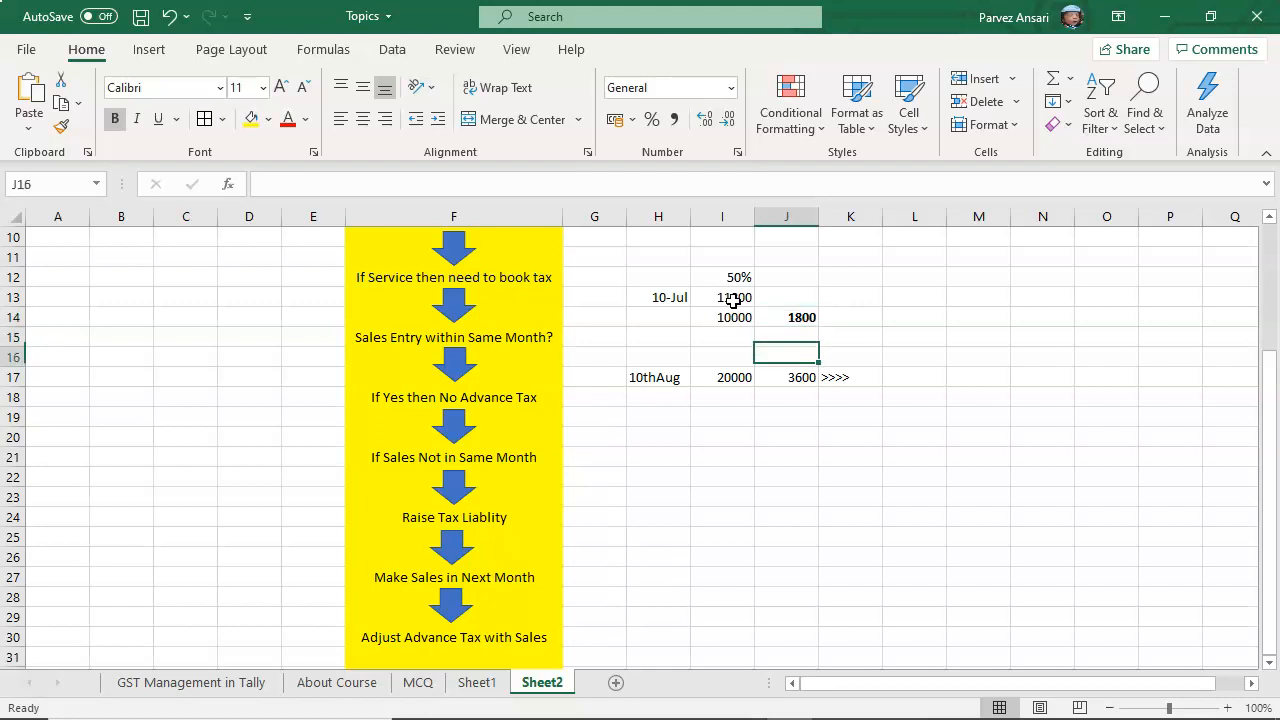
pyautogui.write('1800')
pyautogui.press('Return')
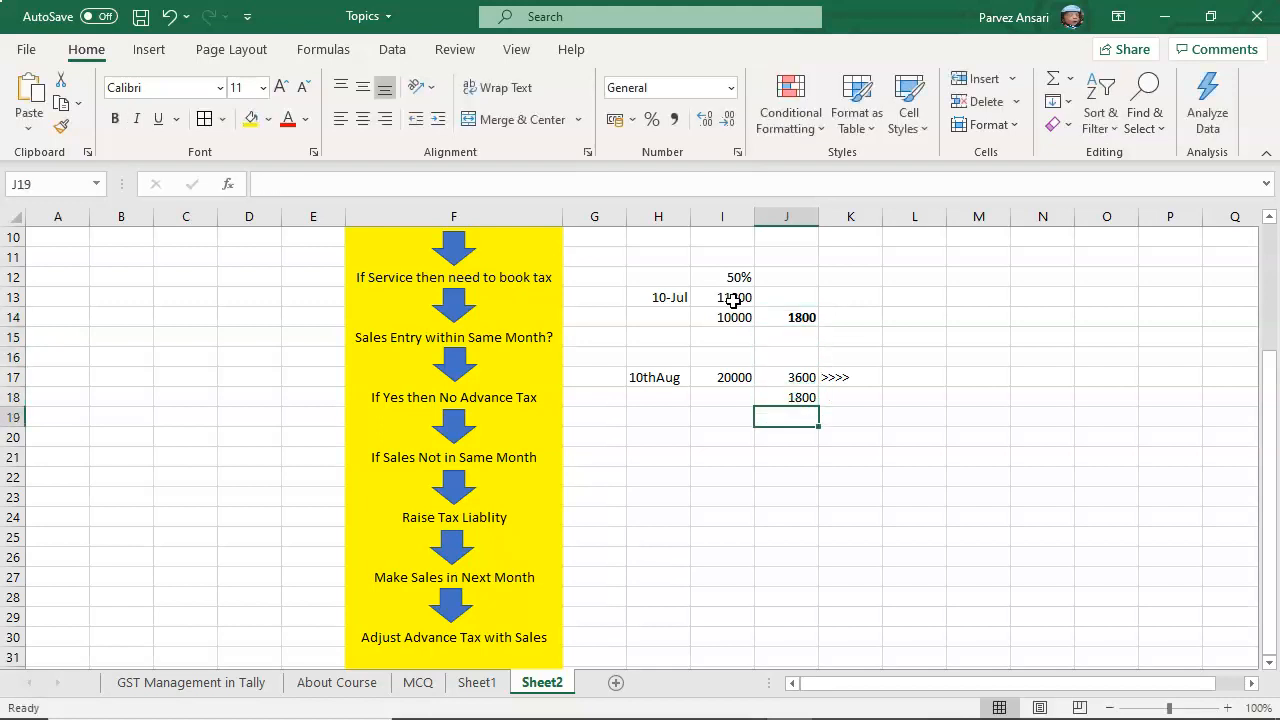
# - Calculate the remaining tax in J19 with the formula =J17-J18
pyautogui.write('=')
pyautogui.press('Up')
pyautogui.write('-')
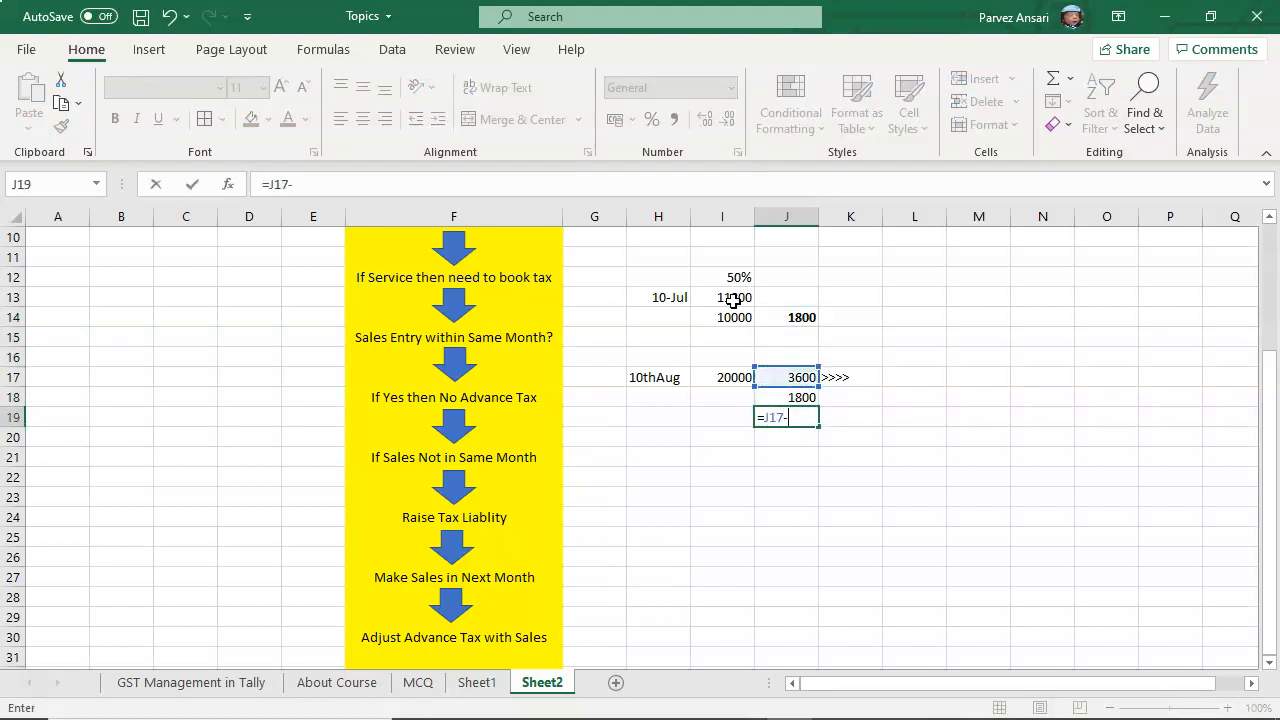
pyautogui.press('Up')
pyautogui.press('Return')
# - Review the column J tax figures, comparing the July advance tax with the August tax, its adjustment and the balance
pyautogui.press('Up')
pyautogui.press('Up')
pyautogui.press('Up')
pyautogui.press('Left')
pyautogui.press('Right')
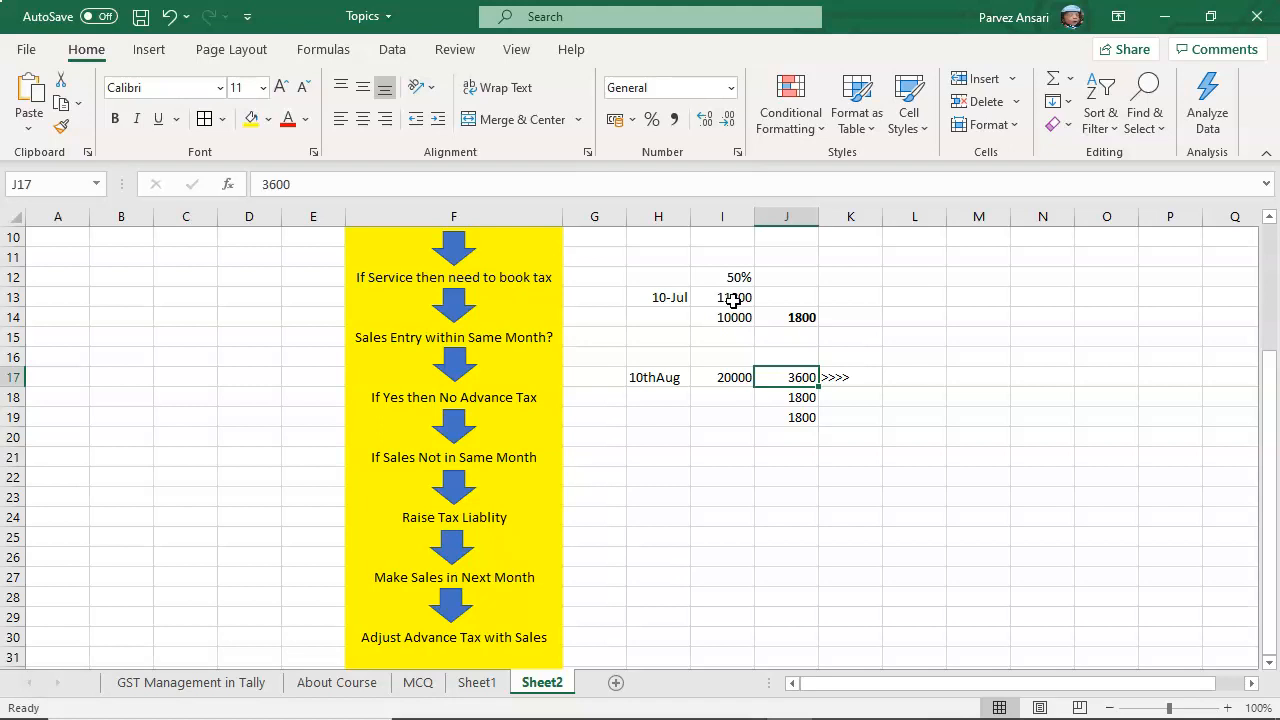
pyautogui.press('Down')
pyautogui.press('Down')
pyautogui.press('Up')
pyautogui.press('Up')
pyautogui.press('Up')
pyautogui.press('Up')
pyautogui.press('Up')
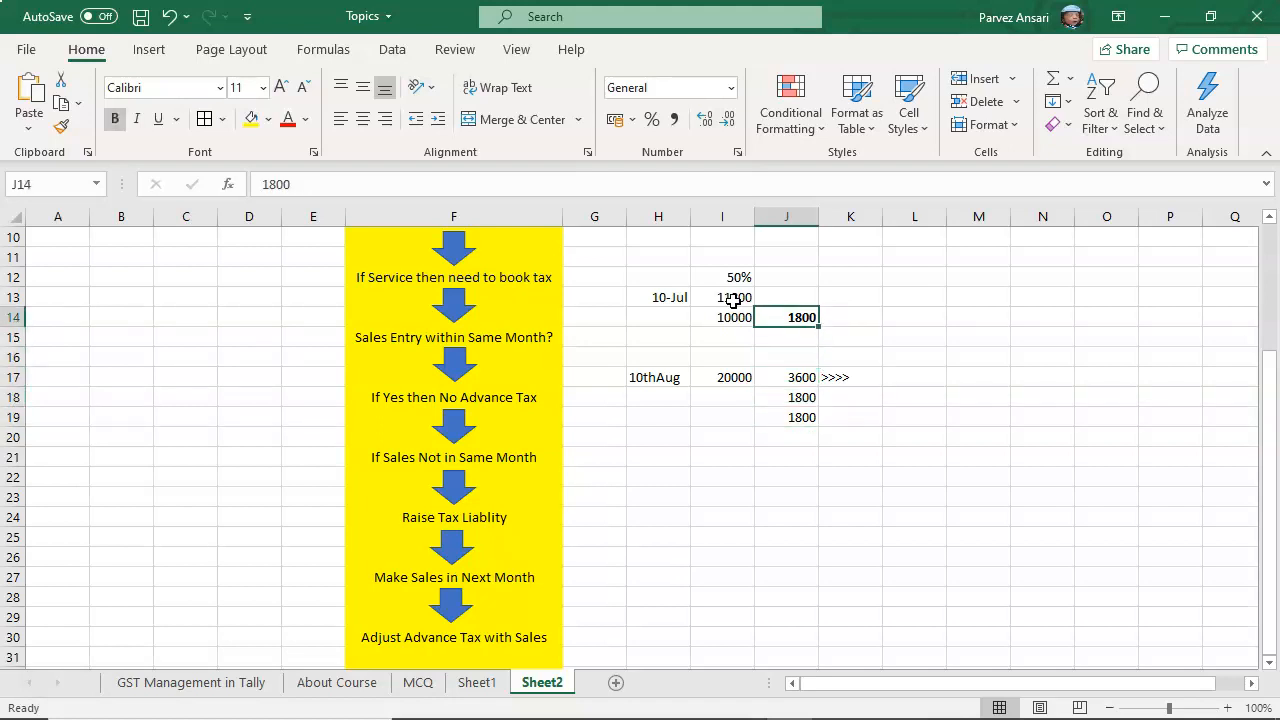
pyautogui.press('Down')
pyautogui.press('Down')
pyautogui.press('Down')
pyautogui.press('Down')
pyautogui.press('Down')
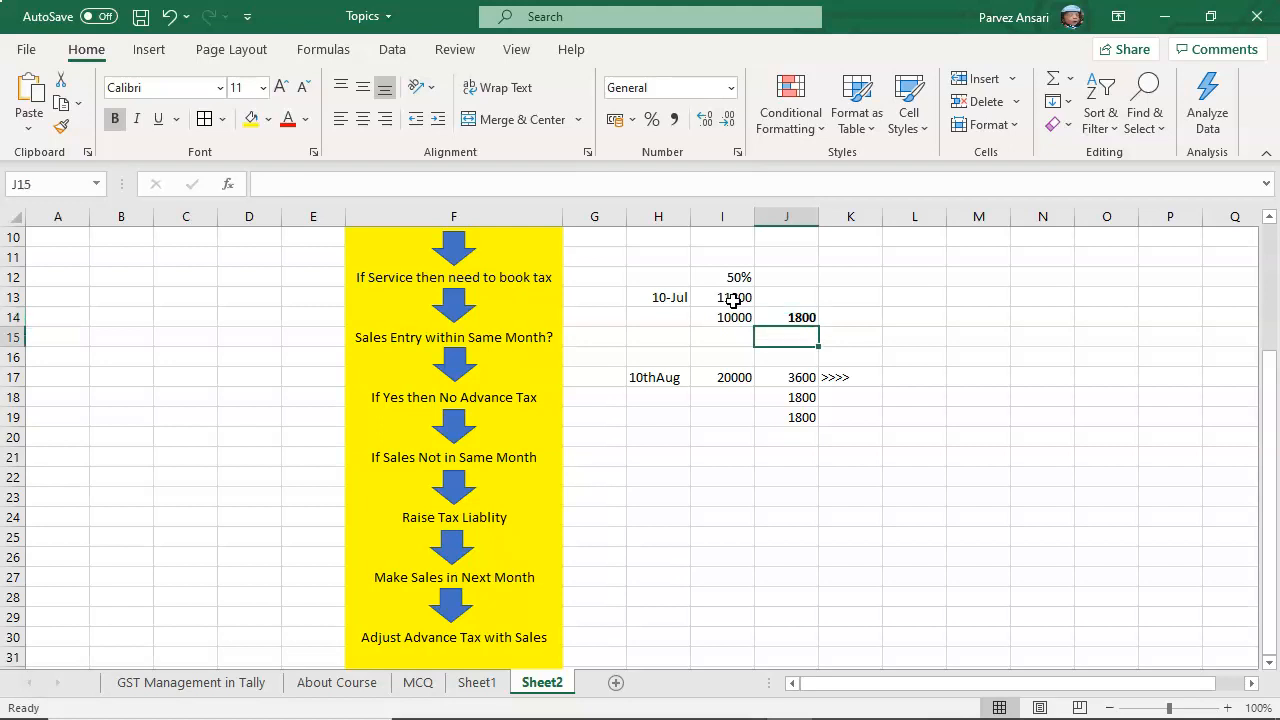
pyautogui.press('Up')
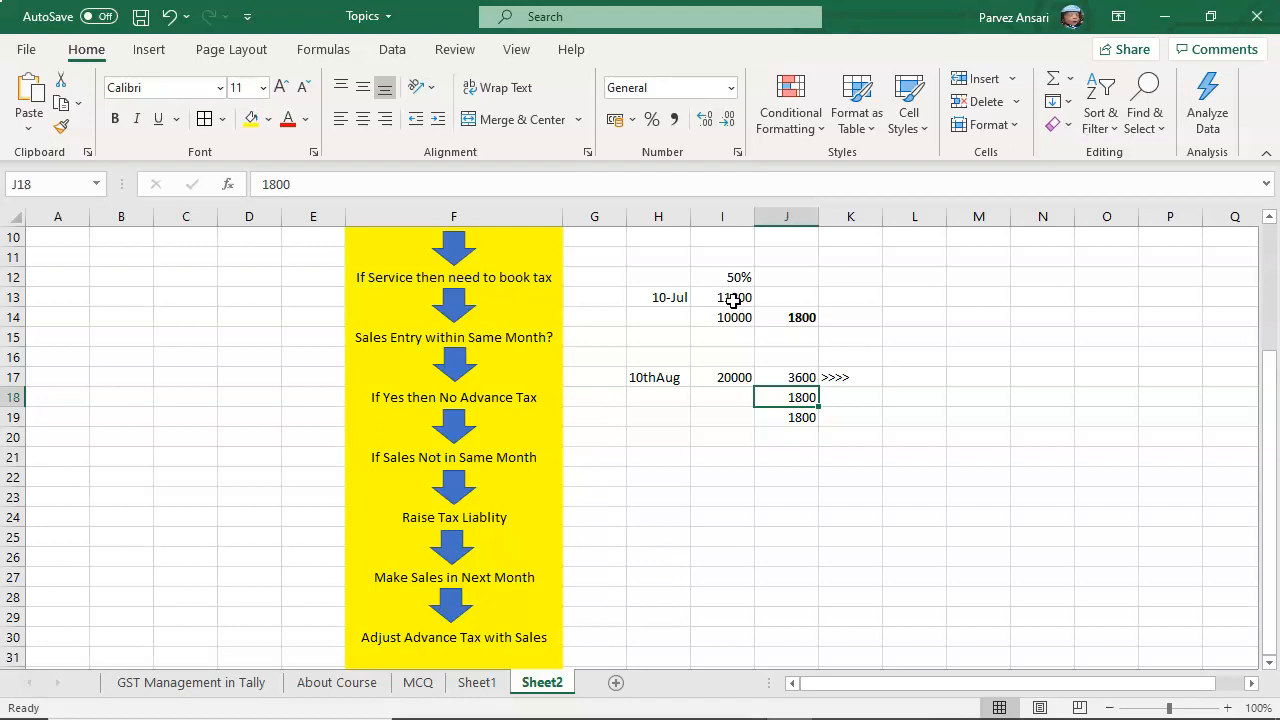
# - Switch to the PowerPoint slide "Advance Receipt Liability" and examine the advance's date and amount, the party details, the service, its SAC code and GST rate
pyautogui.hotkey('alt', 'Tab')
pyautogui.hotkey('alt', 'Tab')
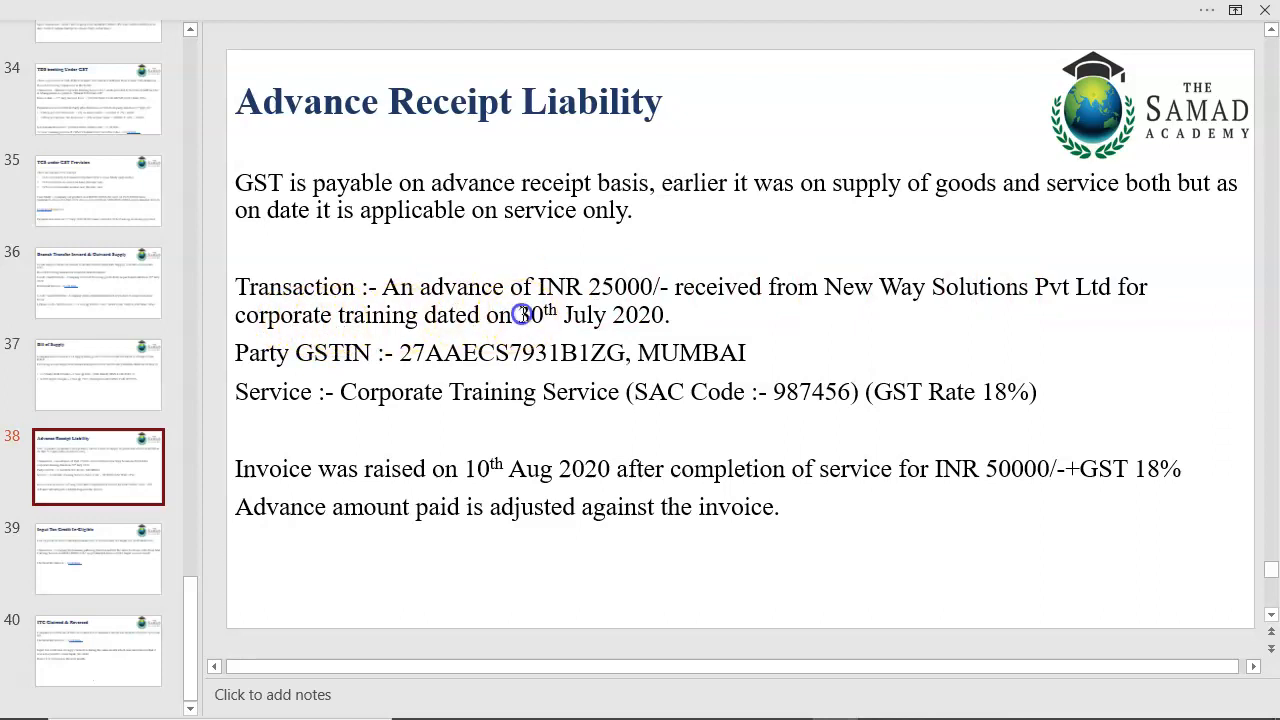
pyautogui.moveTo(519, 314); pyautogui.dragTo(556, 314)
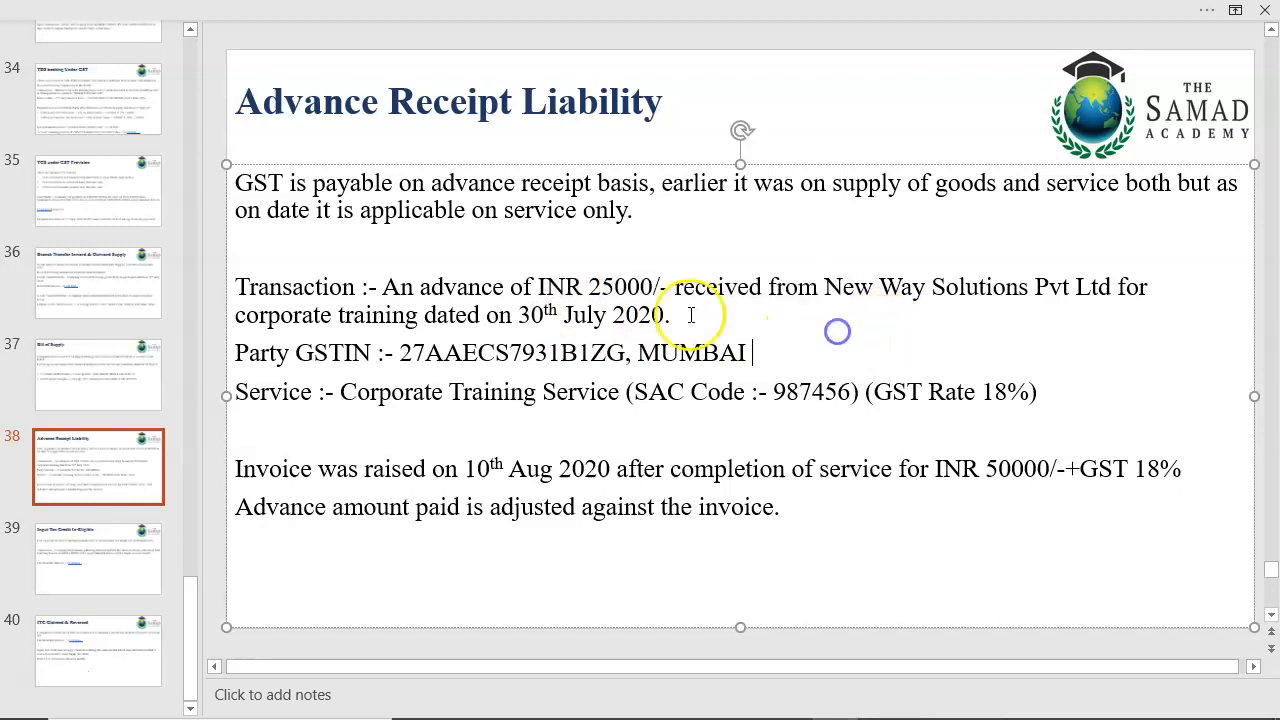
pyautogui.moveTo(589, 287); pyautogui.dragTo(660, 288)
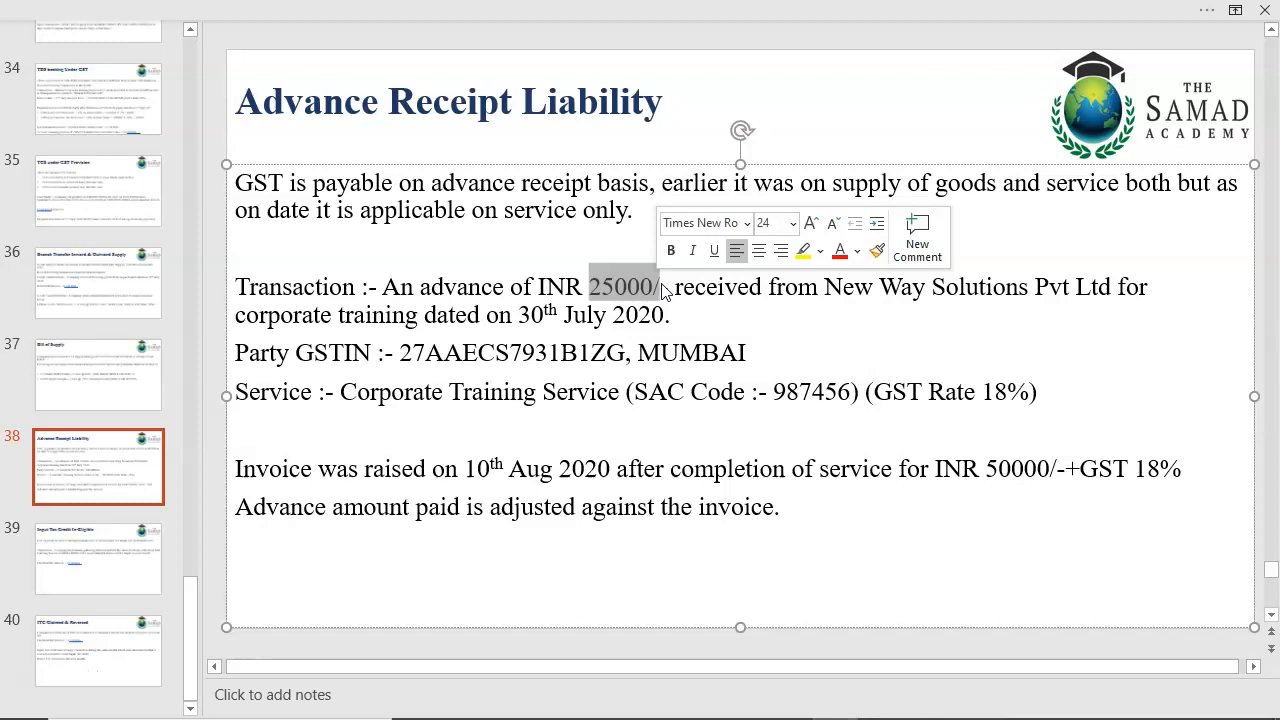
pyautogui.moveTo(413, 352); pyautogui.dragTo(562, 352)
pyautogui.moveTo(640, 352); pyautogui.dragTo(747, 344)
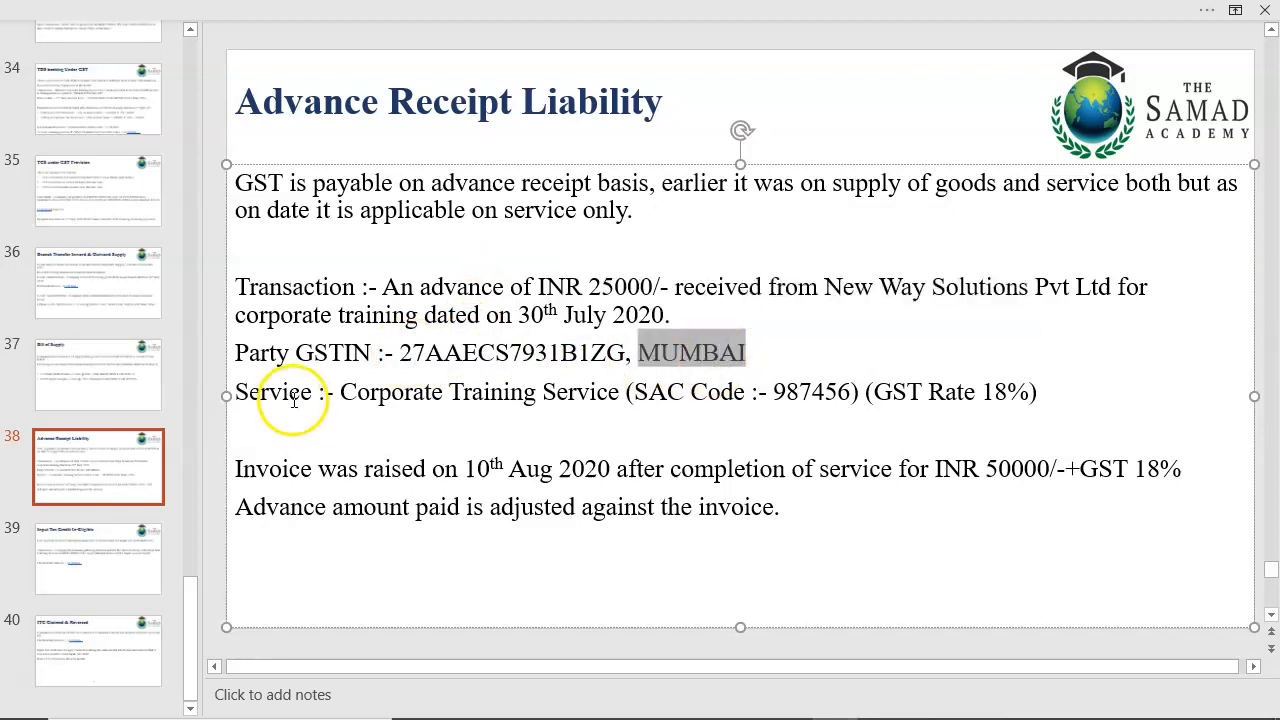
pyautogui.moveTo(341, 390); pyautogui.dragTo(590, 382)
pyautogui.moveTo(773, 391); pyautogui.dragTo(815, 391)
pyautogui.moveTo(929, 391); pyautogui.dragTo(1037, 393)
# - Examine the invoice date on the slide and compare the invoice amount with the advance received
pyautogui.moveTo(465, 470); pyautogui.dragTo(499, 467)
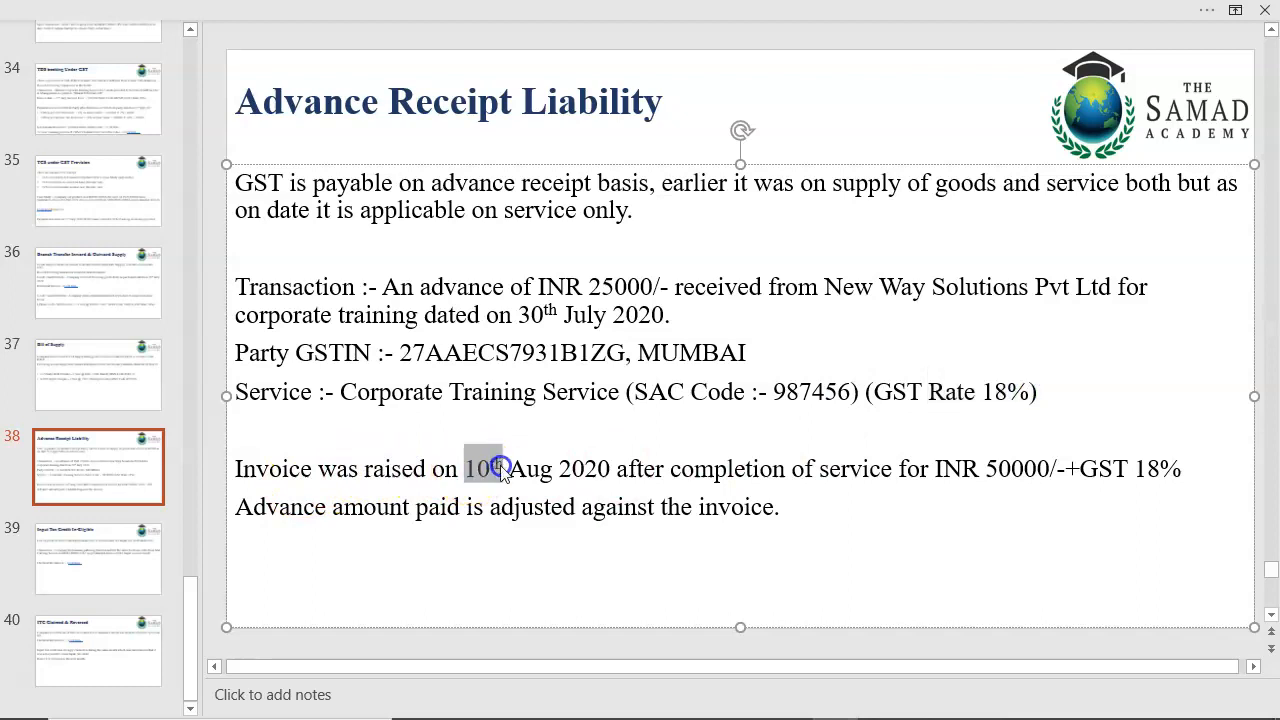
pyautogui.moveTo(986, 470); pyautogui.dragTo(1043, 468)
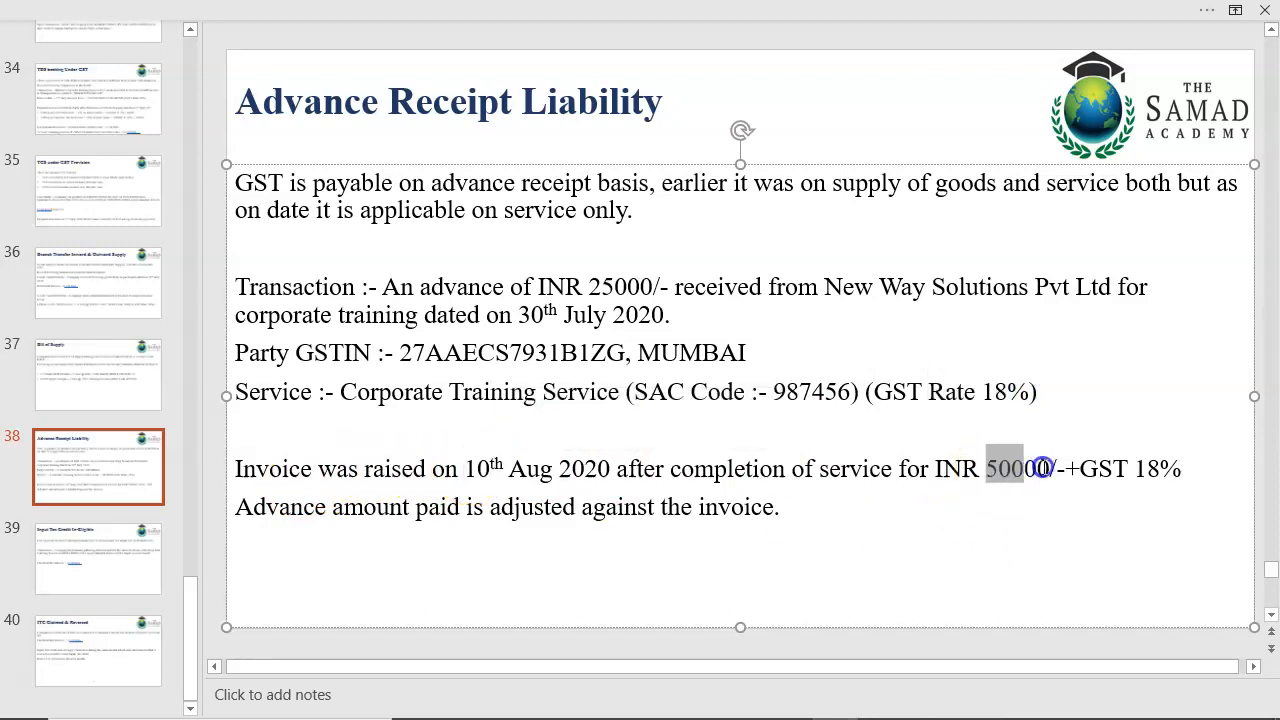
pyautogui.moveTo(588, 287); pyautogui.dragTo(641, 287)
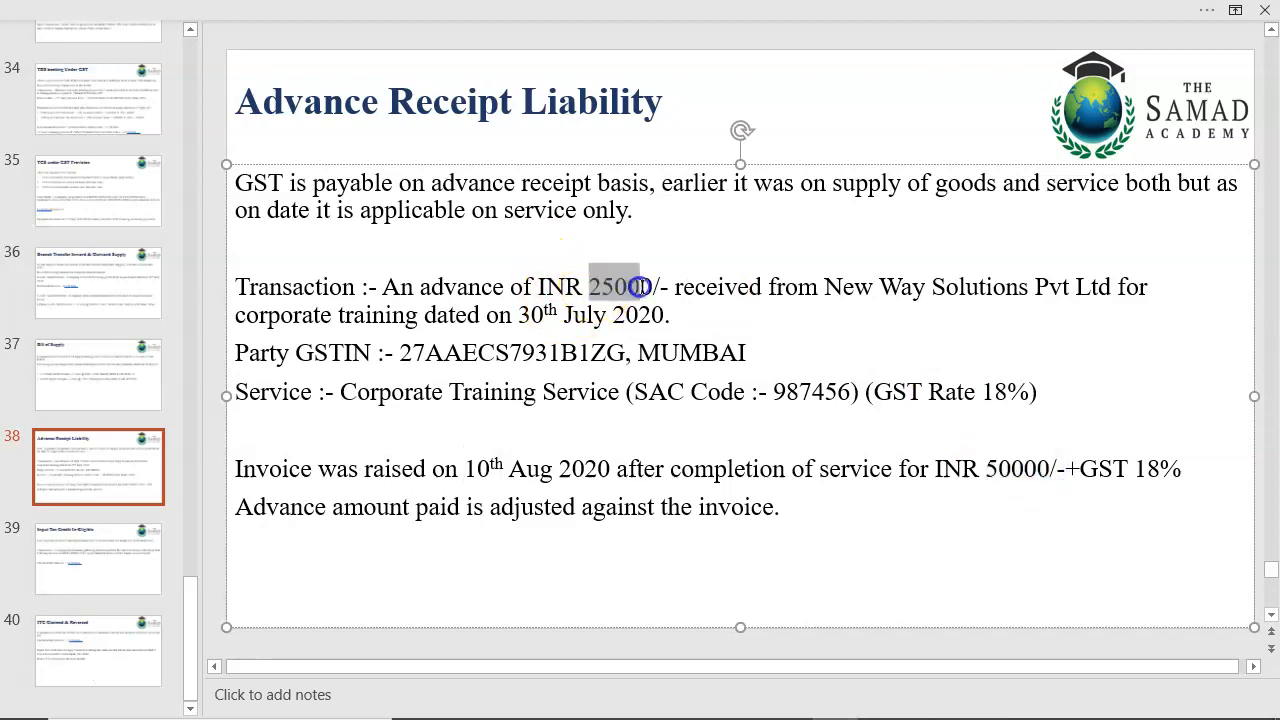
pyautogui.moveTo(986, 468); pyautogui.dragTo(1046, 467)
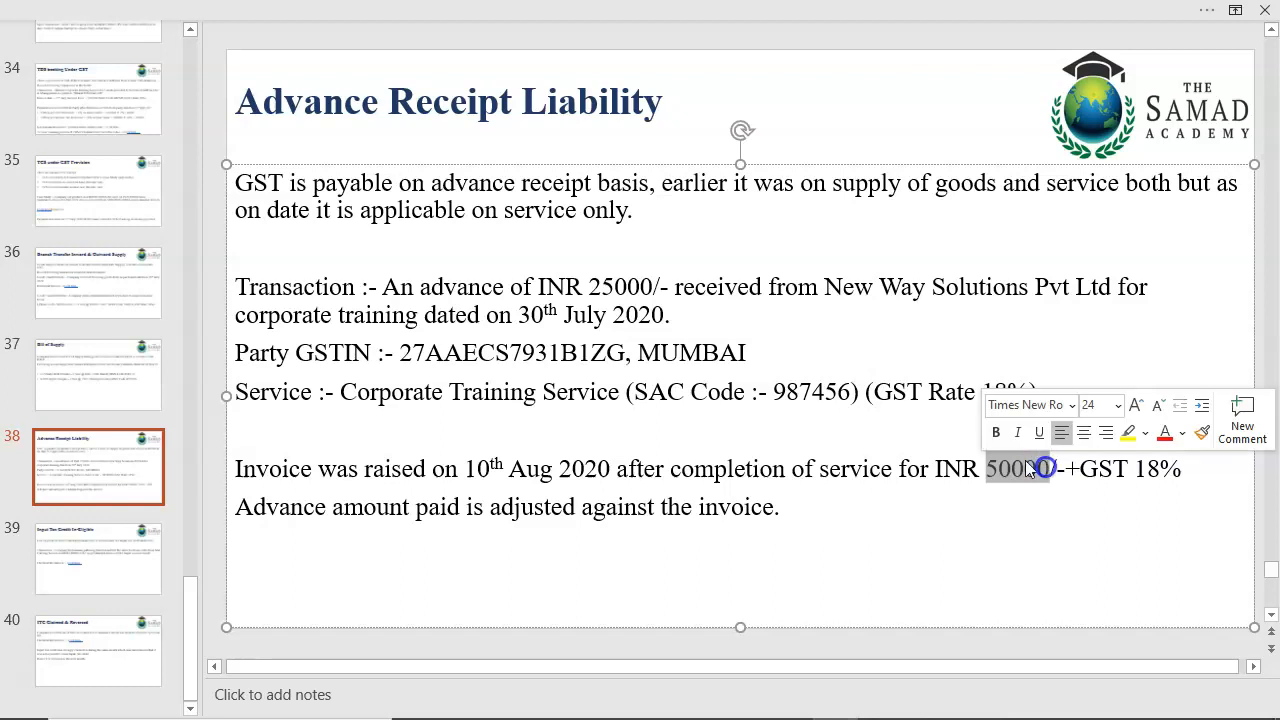
# - Check the advance amount on the slide and start a receipt voucher dated 30-Jul-20 in TallyPrime
pyautogui.moveTo(588, 287); pyautogui.dragTo(654, 287)
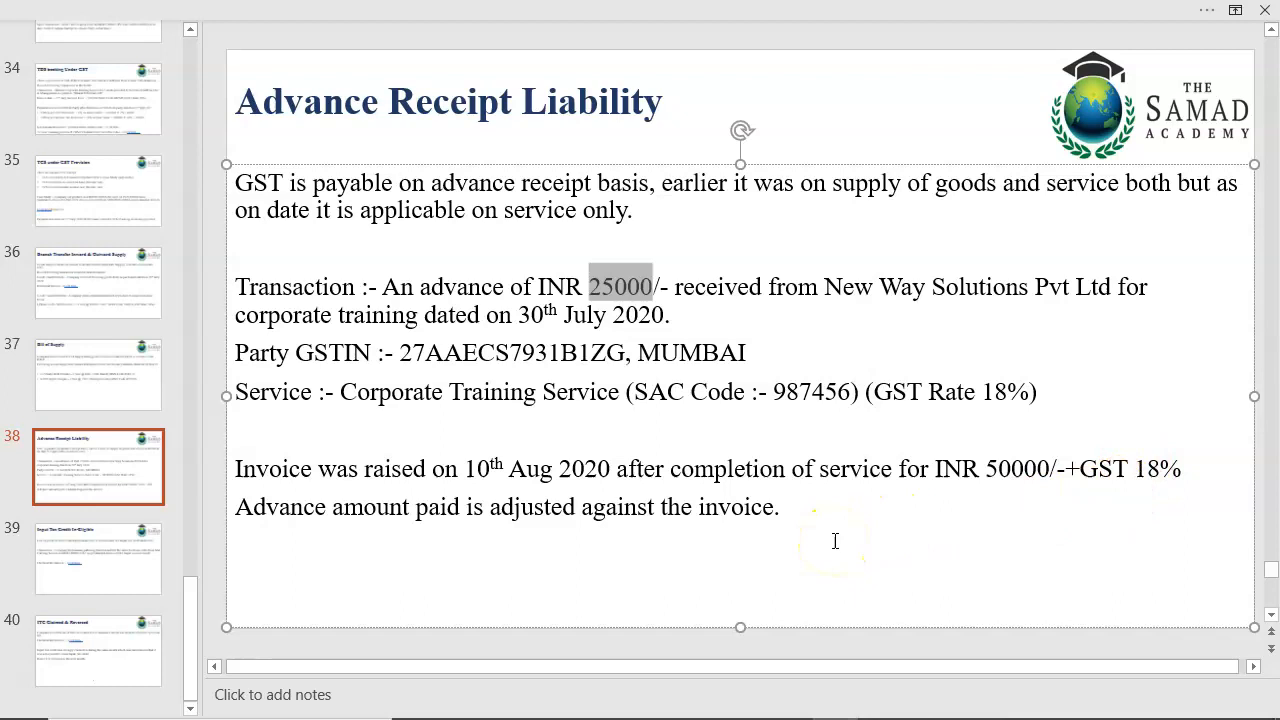
pyautogui.hotkey('alt', 'Tab')
pyautogui.hotkey('alt', 'Tab')
pyautogui.hotkey('alt', 'Tab')
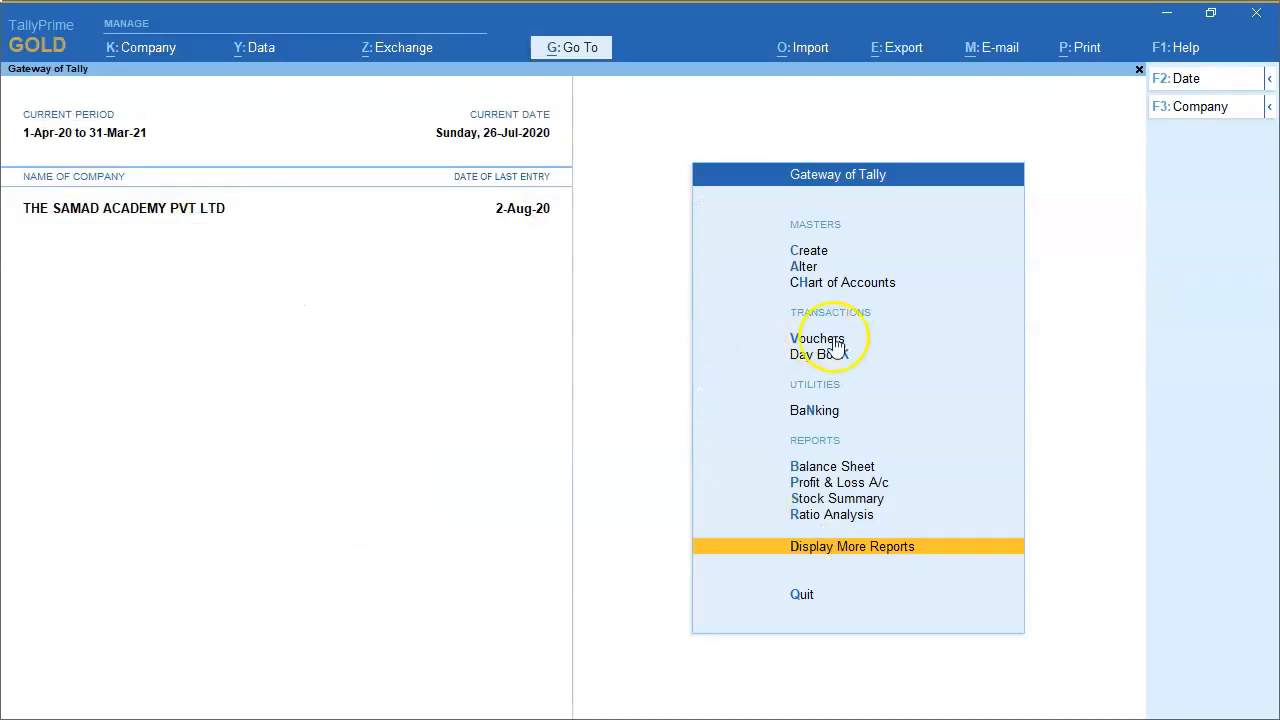
pyautogui.click(837, 341)
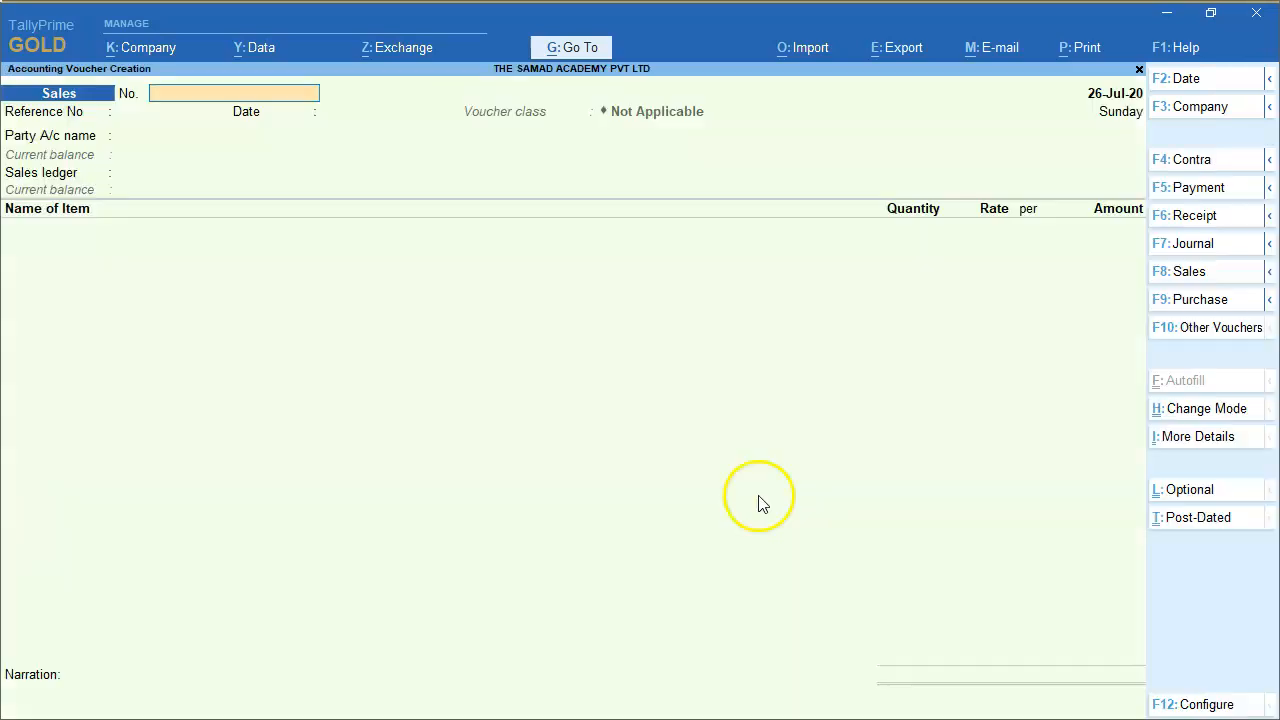
pyautogui.click(1200, 90)
pyautogui.write('30.7')
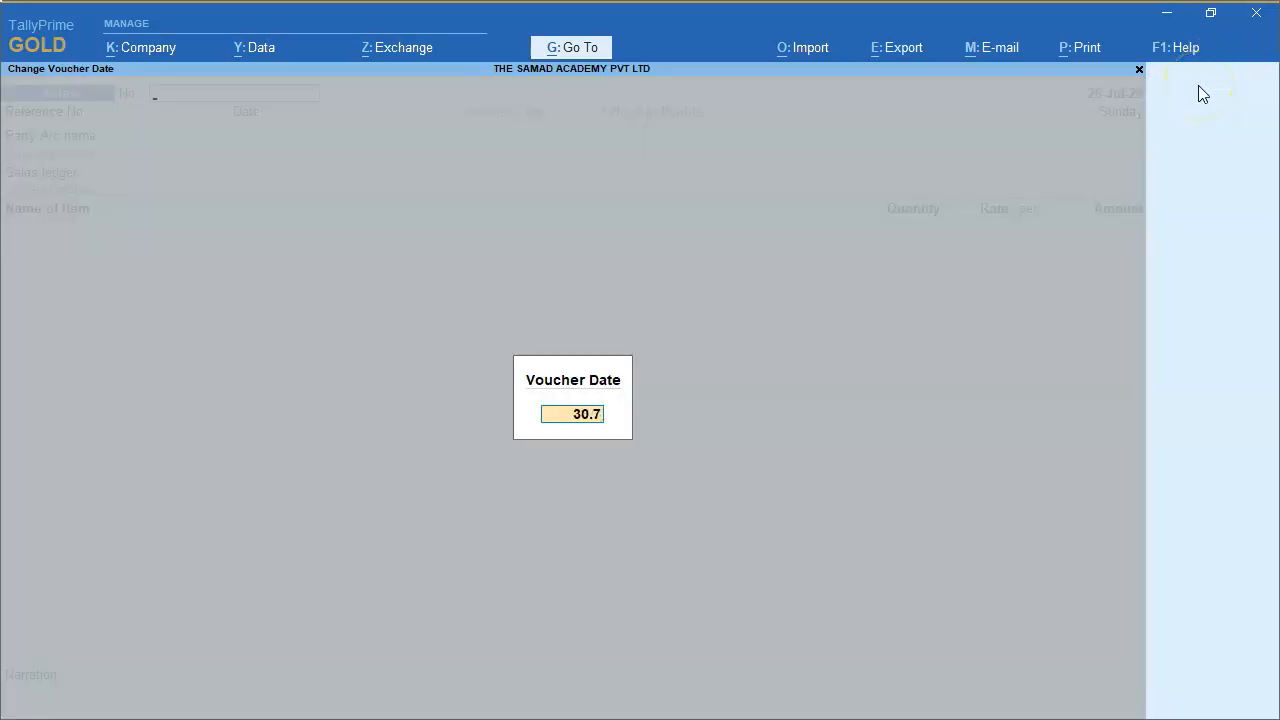
pyautogui.press('Return')
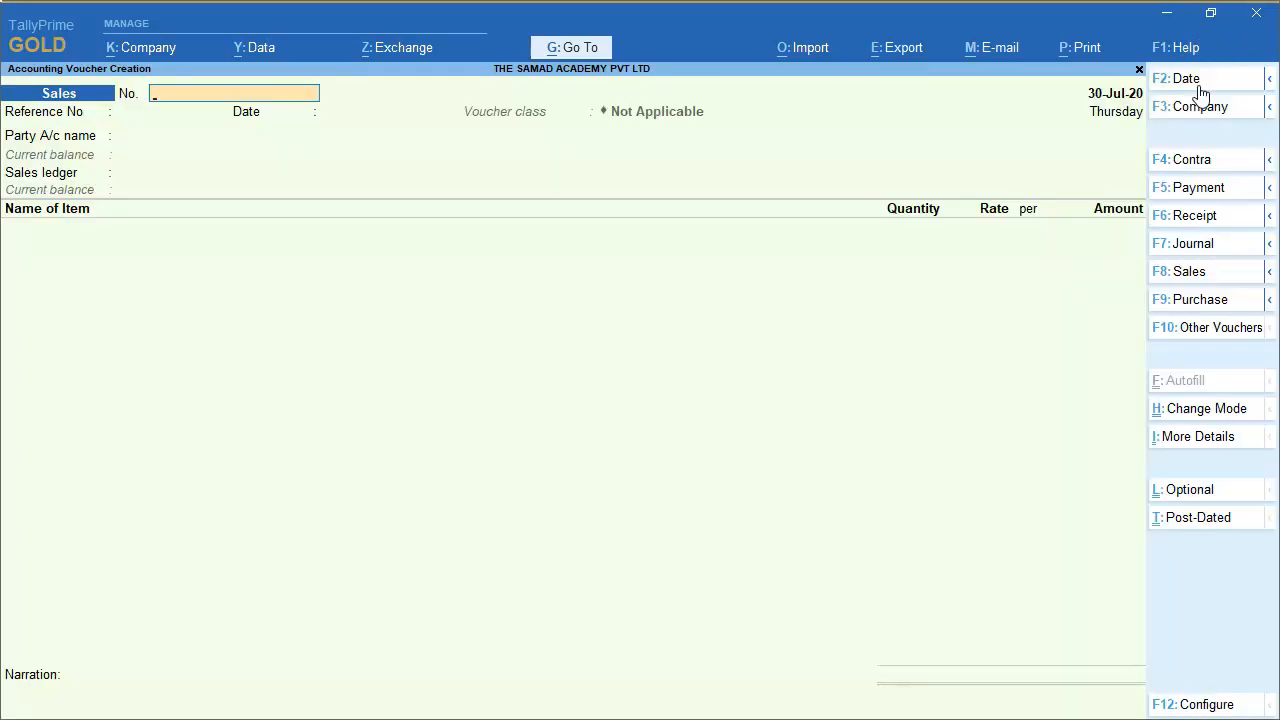
pyautogui.click(1196, 188)
pyautogui.click(1195, 216)
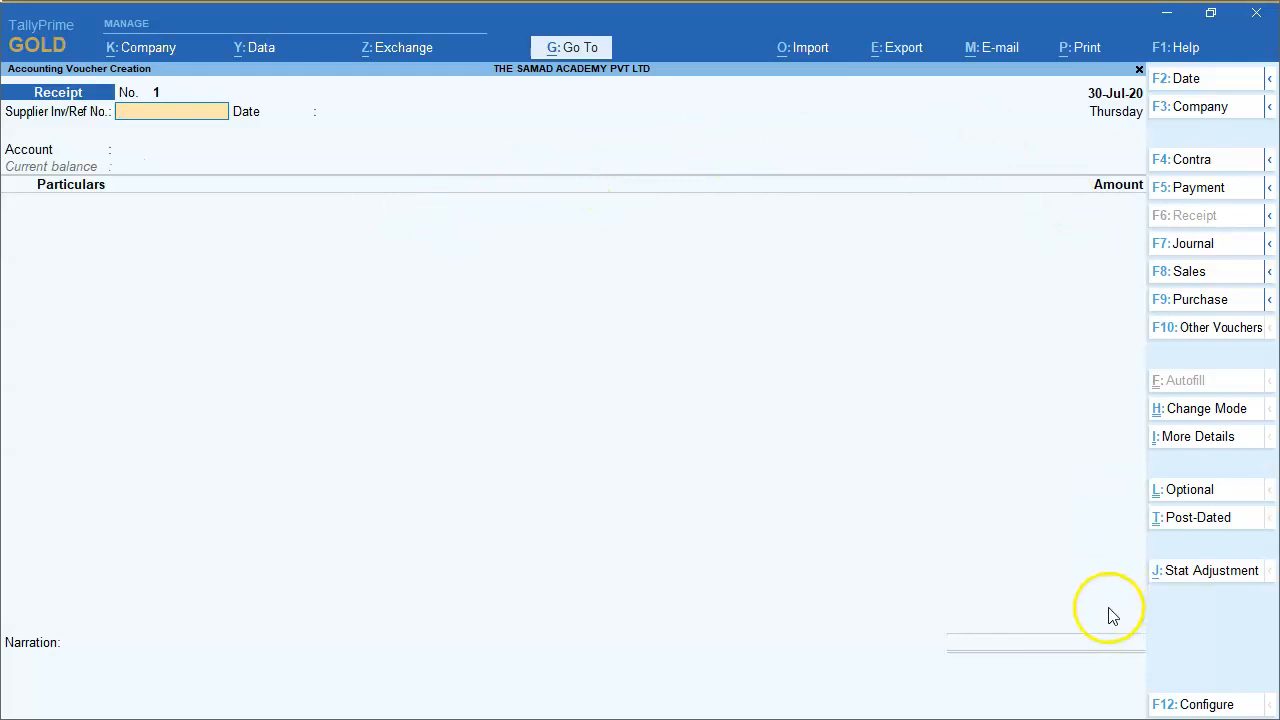
# - Open the company features and bring up the company's GST details
pyautogui.click(128, 55)
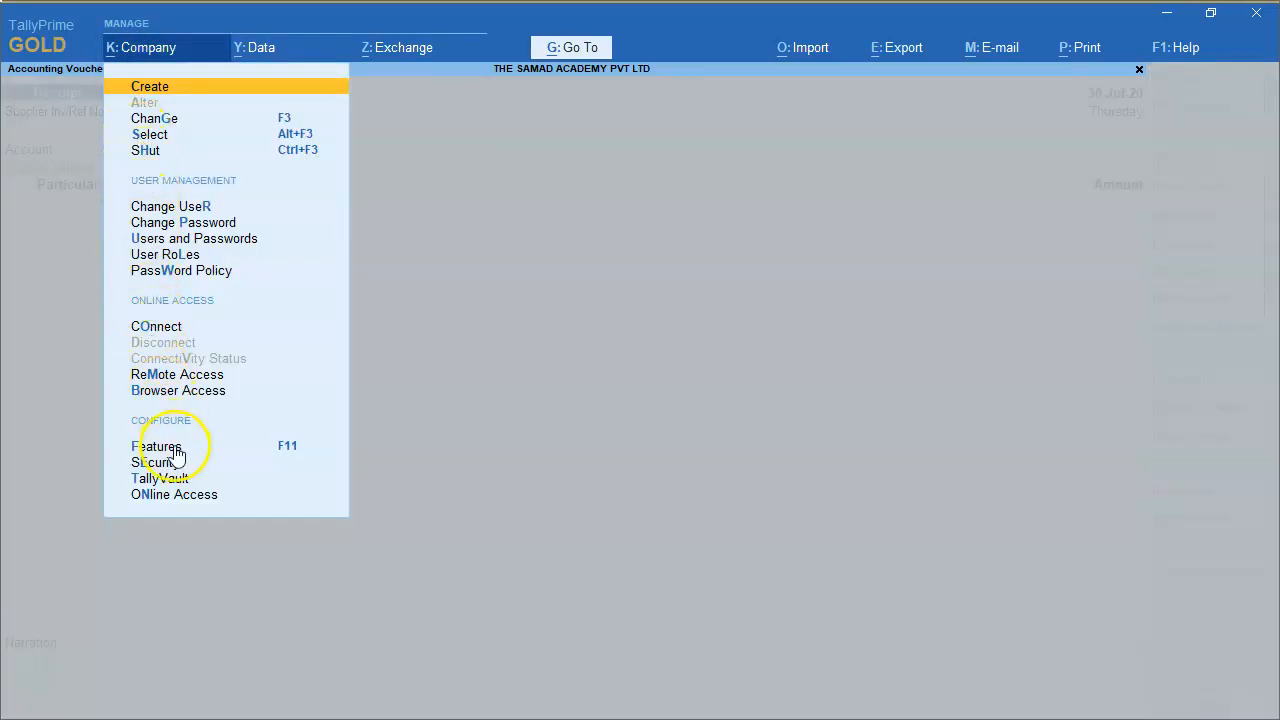
pyautogui.click(284, 449)
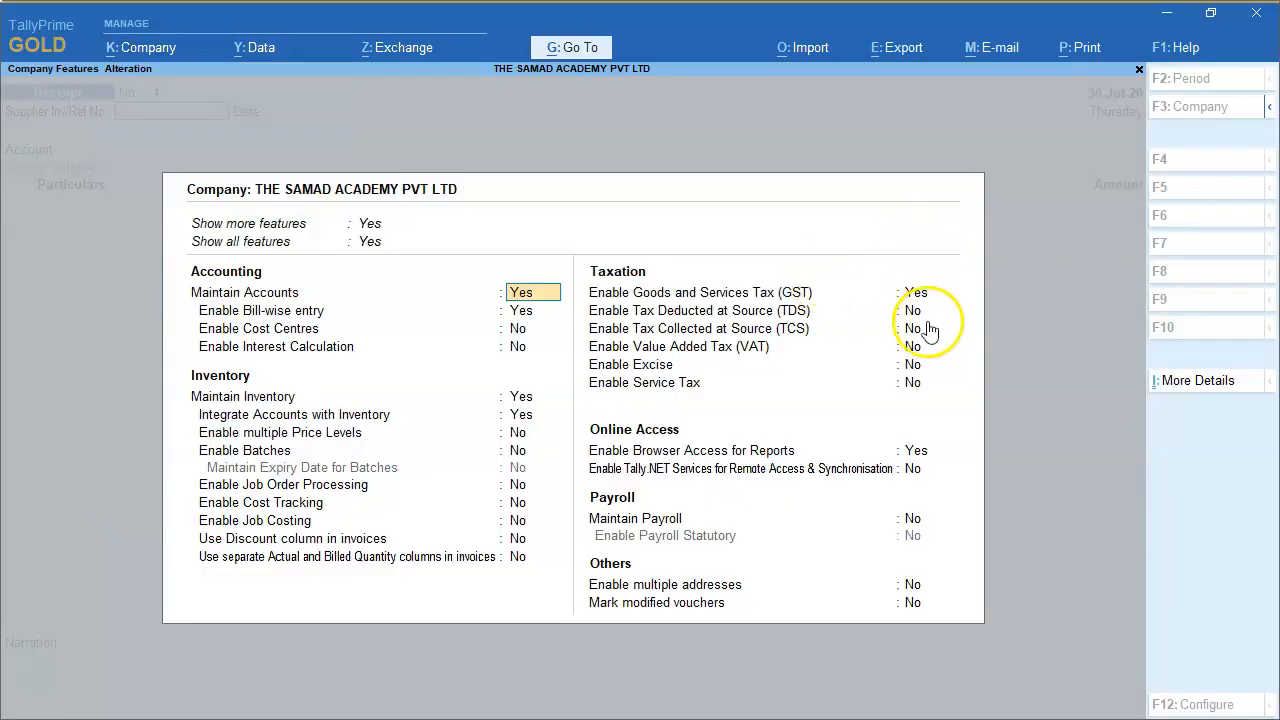
pyautogui.click(916, 295)
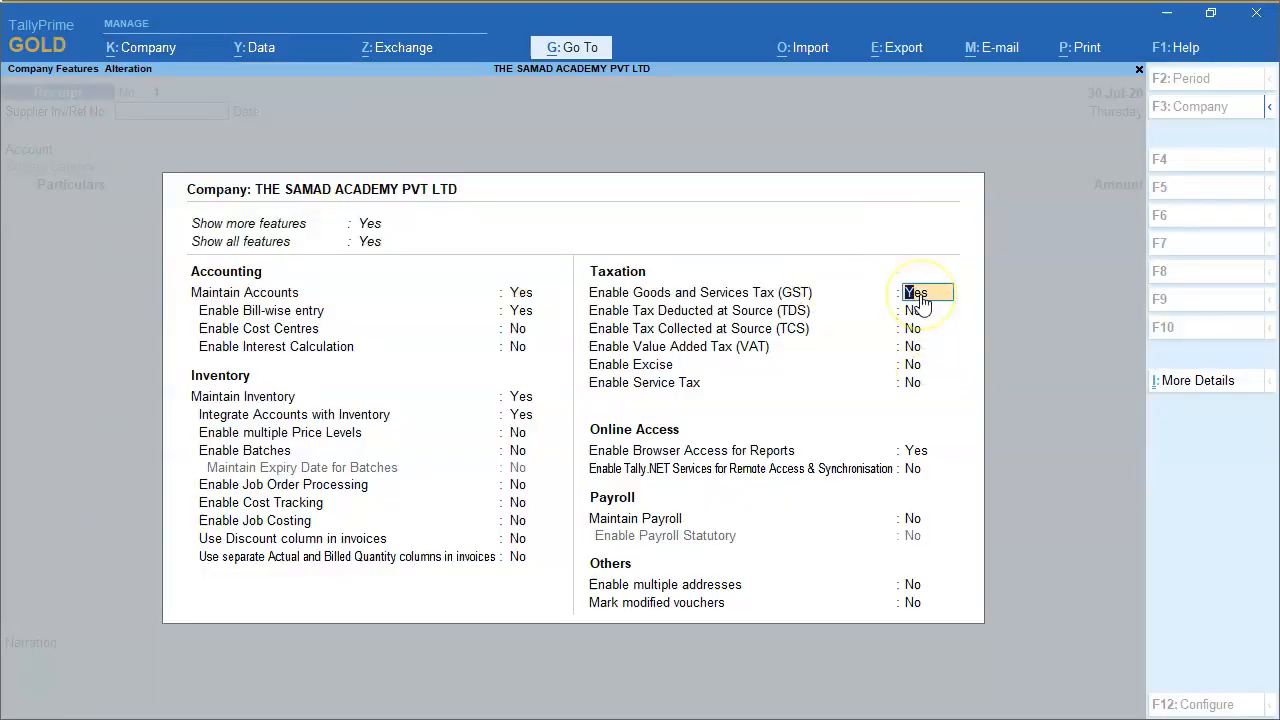
pyautogui.press('Return')
# - Set "Enable tax liability on advance receipts" to Yes in the GST details, keeping the other settings
pyautogui.press('Return')
pyautogui.press('Return')
pyautogui.press('Return')
pyautogui.press('Return')
pyautogui.press('Return')
pyautogui.press('Return')
pyautogui.press('Return')
pyautogui.press('Return')
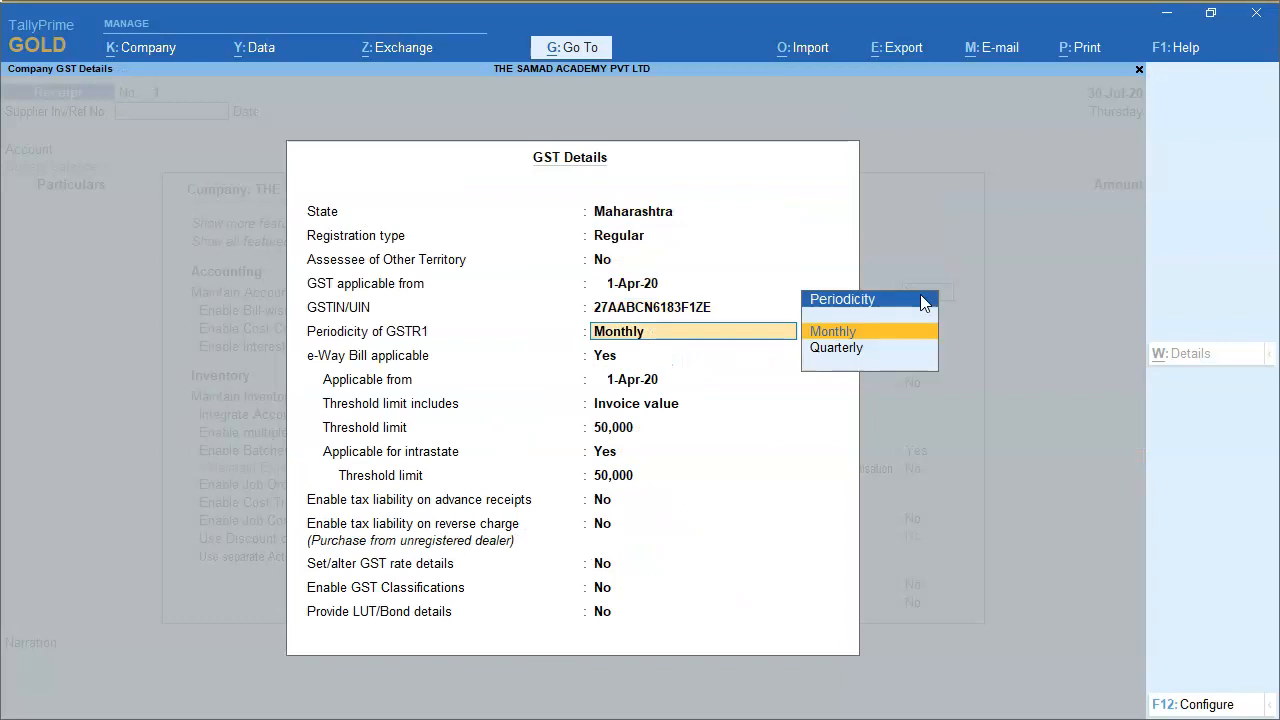
pyautogui.press('Return')
pyautogui.press('Return')
pyautogui.press('Return')
pyautogui.press('Return')
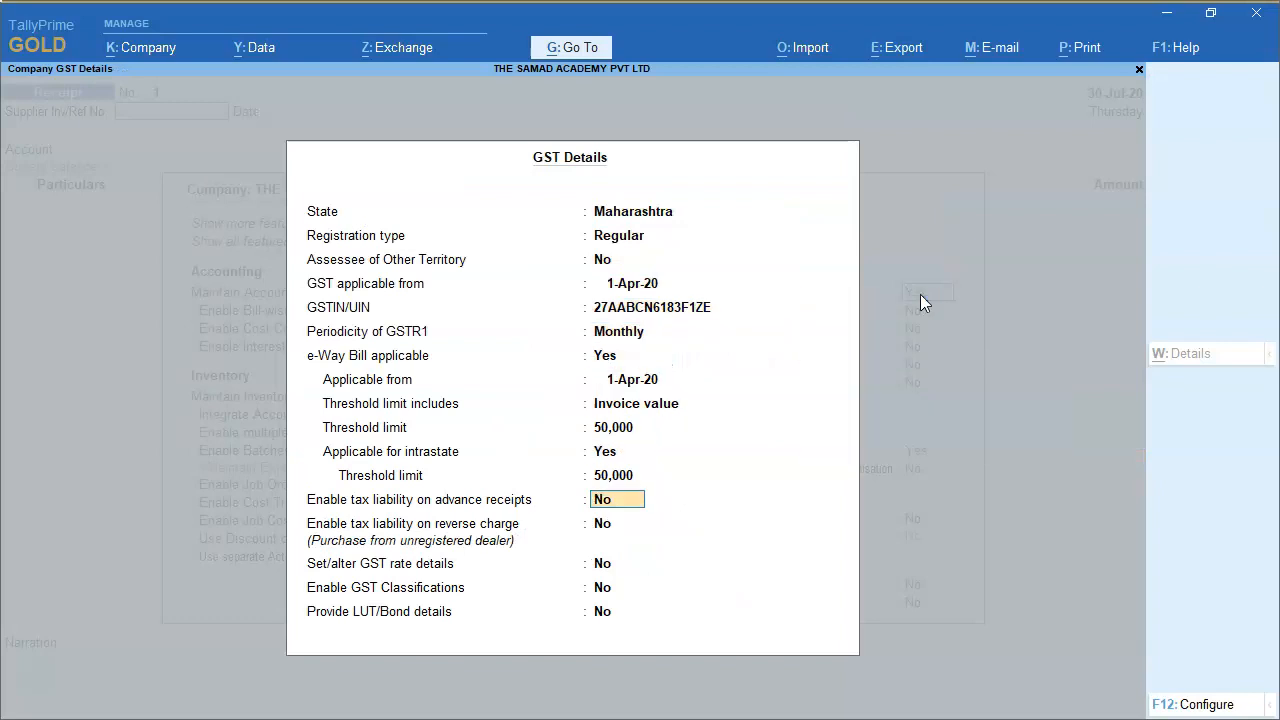
pyautogui.press('Return')
pyautogui.press('Return')
pyautogui.press('Return')
pyautogui.press('Return')
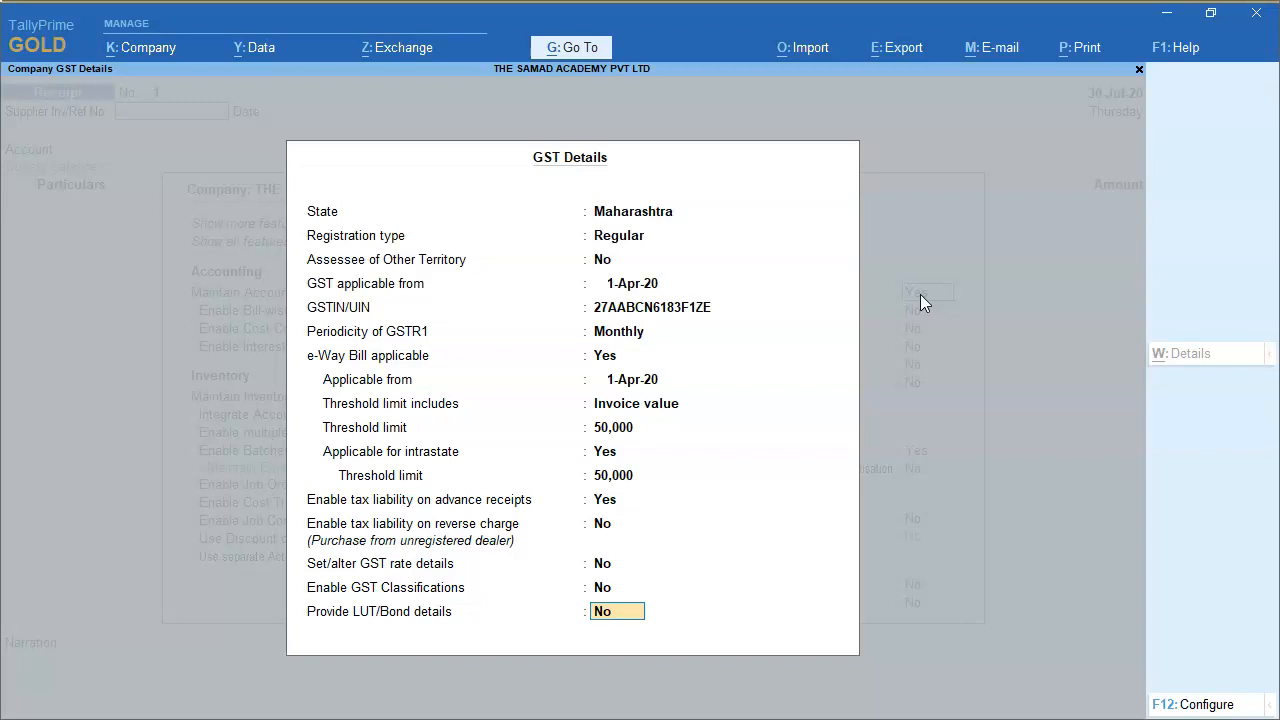
pyautogui.press('Return')
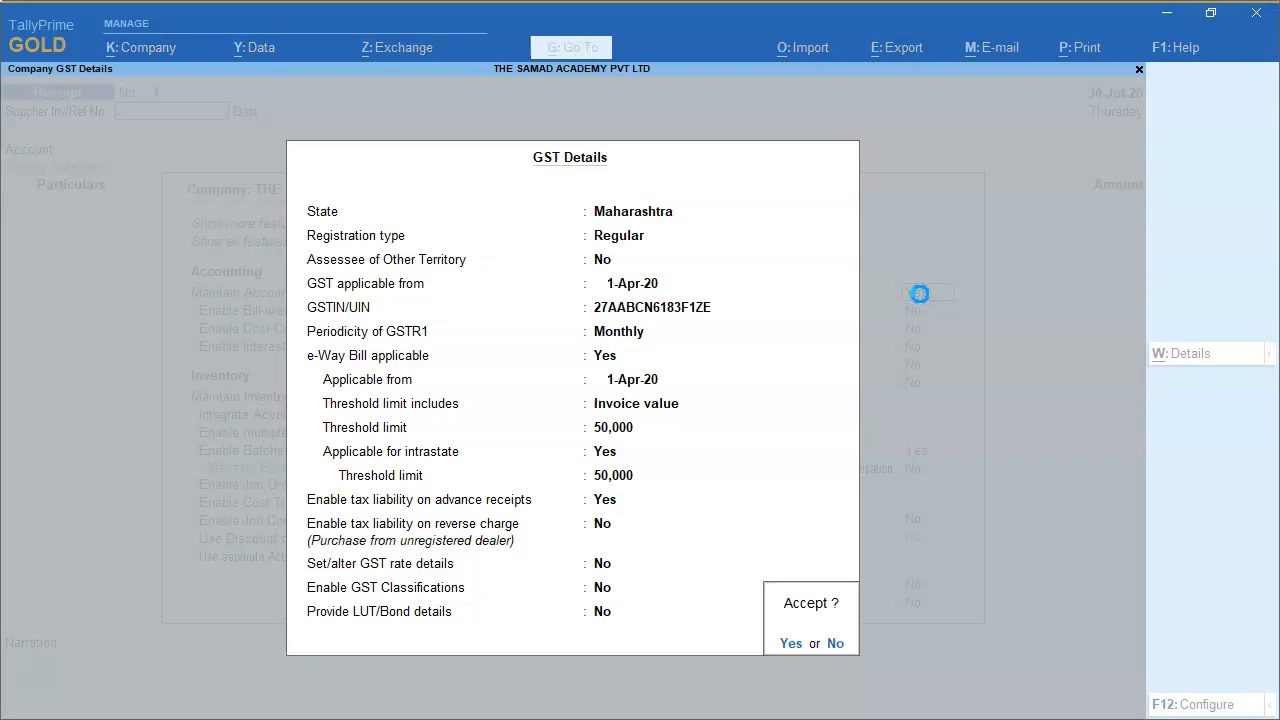
# - Accept the GST details and save the company features
pyautogui.press('Return')
pyautogui.press('Return')
pyautogui.press('Return')
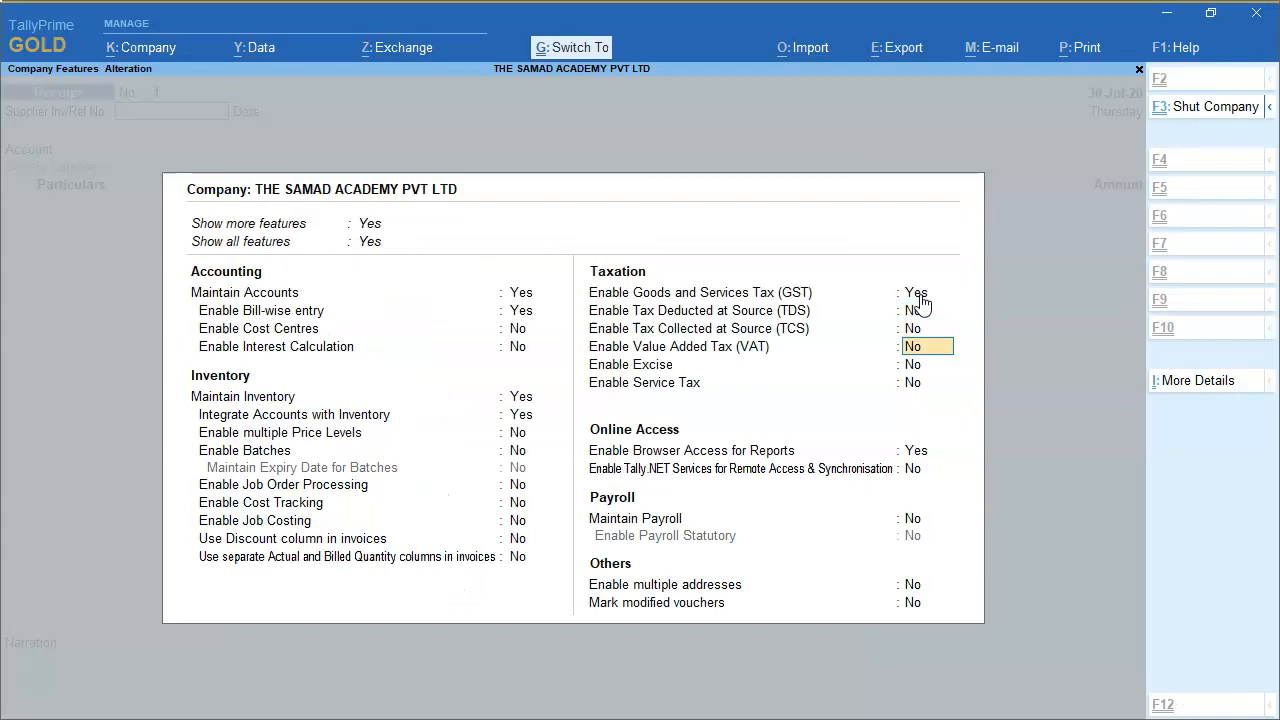
pyautogui.hotkey('ctrl', 'a')
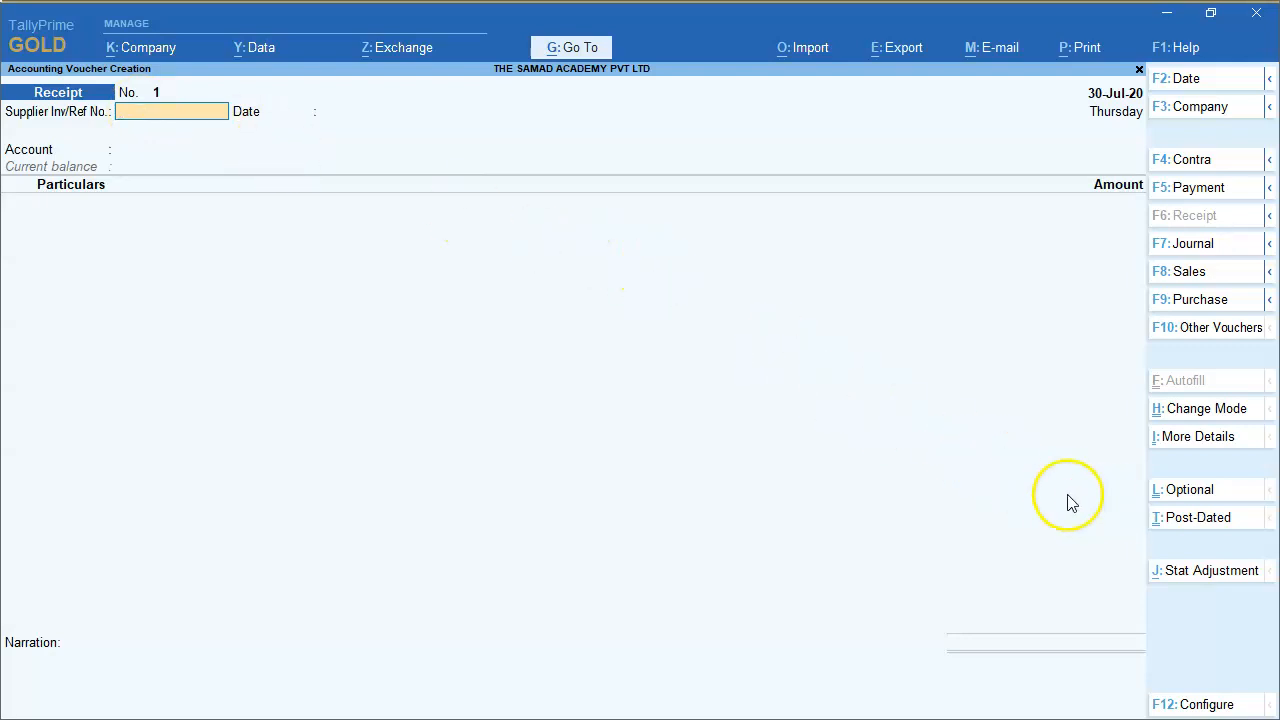
# - Set the voucher's statutory adjustment to Advance Receipt and enter reference ADV001 dated 30-Jul-20
pyautogui.click(1186, 572)
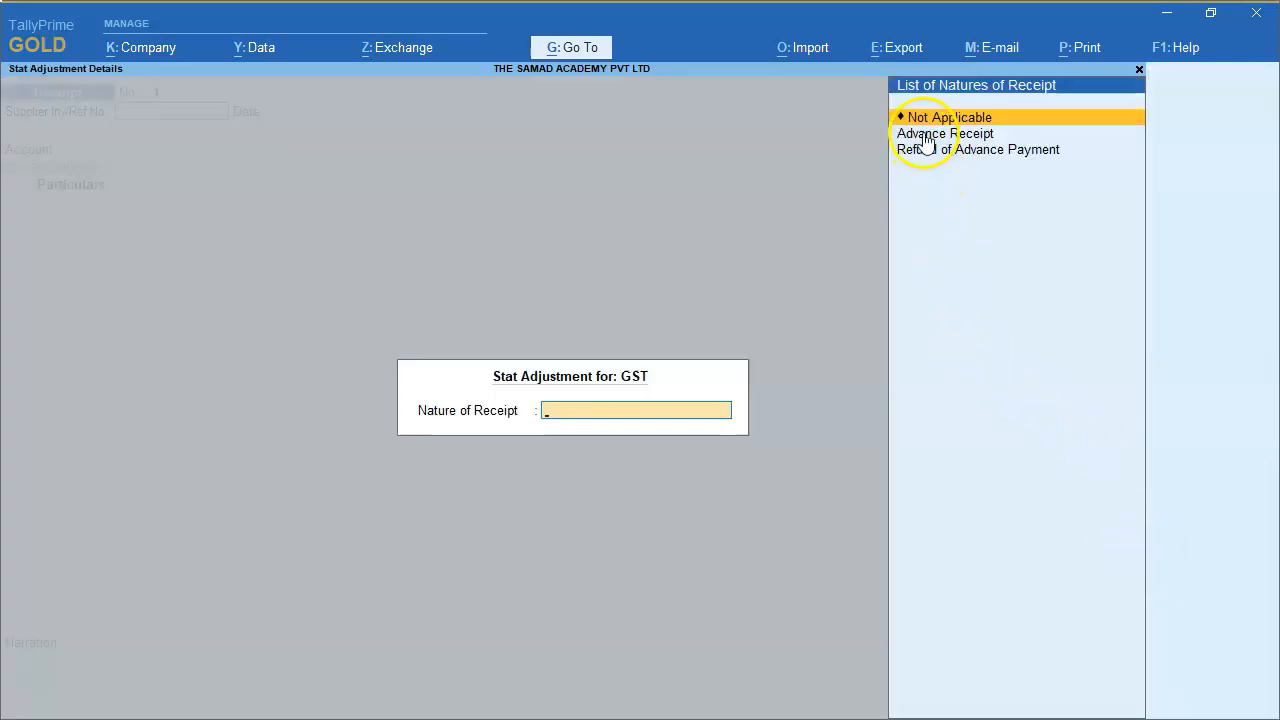
pyautogui.click(927, 136)
pyautogui.click(929, 138)
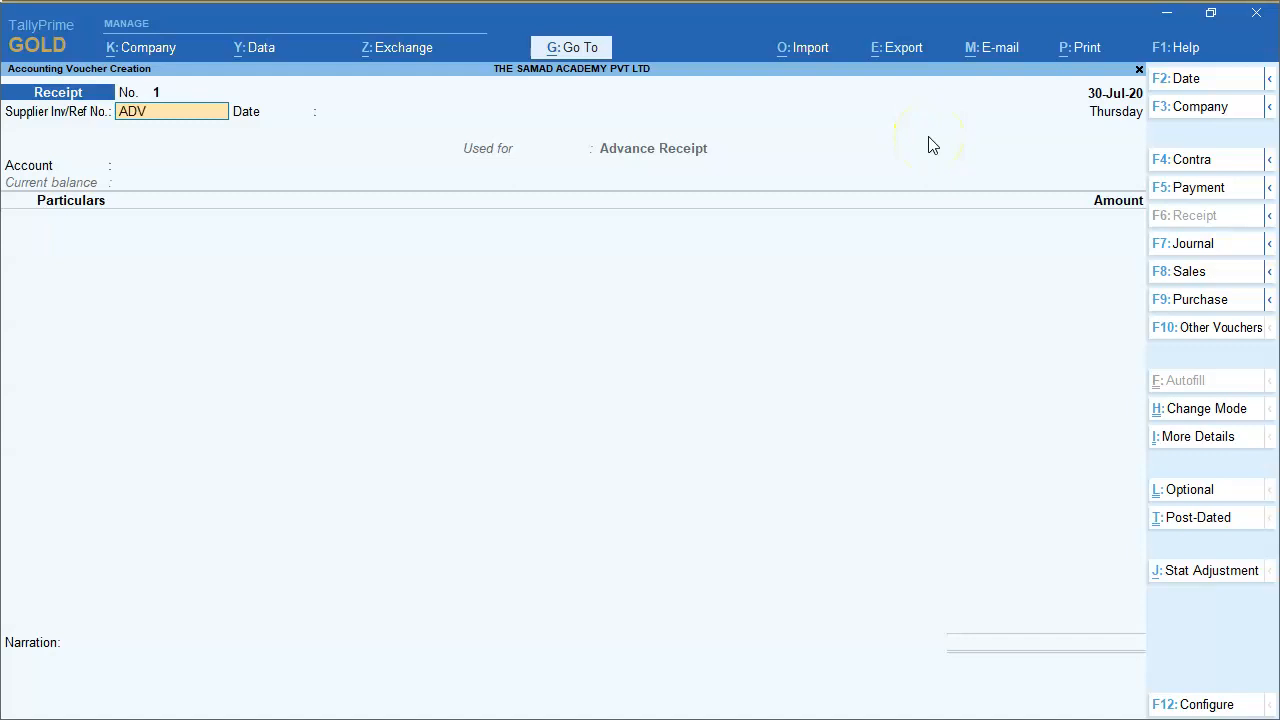
pyautogui.press('Return')
pyautogui.press('Return')
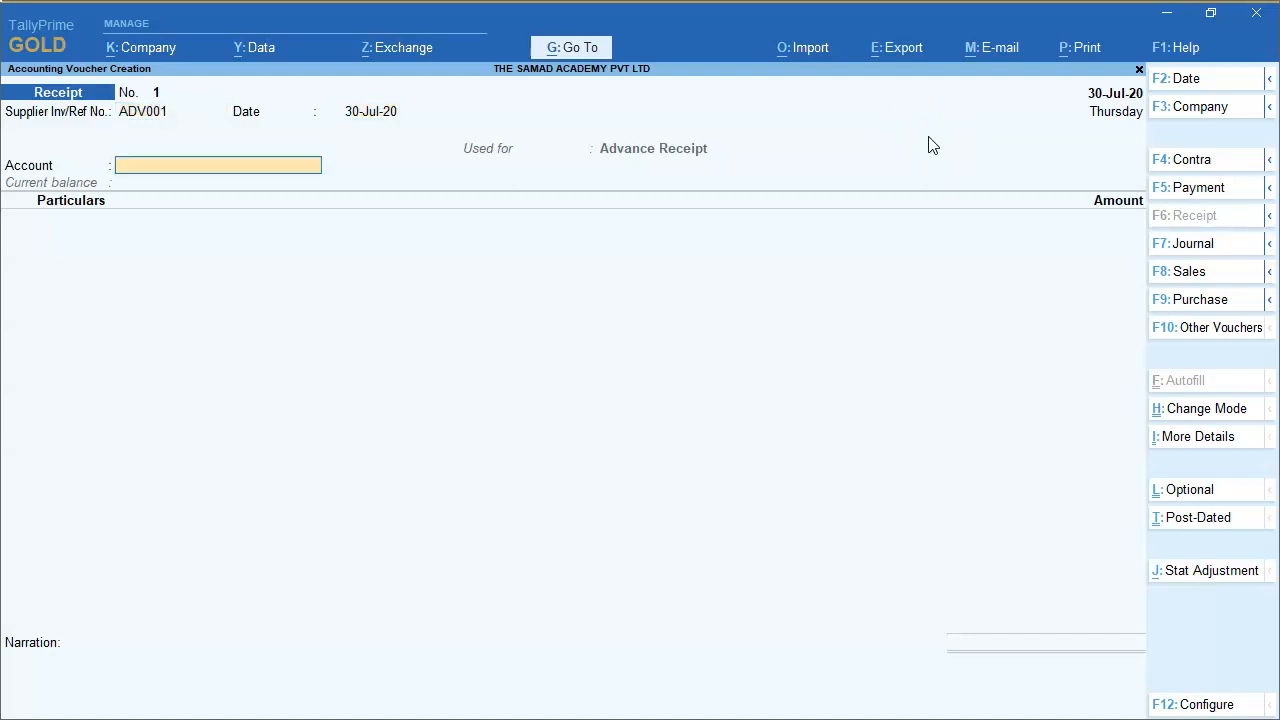
# - Copy the party name New Way Solutions Pvt Ltd from the PowerPoint slide and set the TallyPrime receipt's account to IDFC BANK
pyautogui.hotkey('alt', 'Tab')
pyautogui.hotkey('alt', 'Tab')
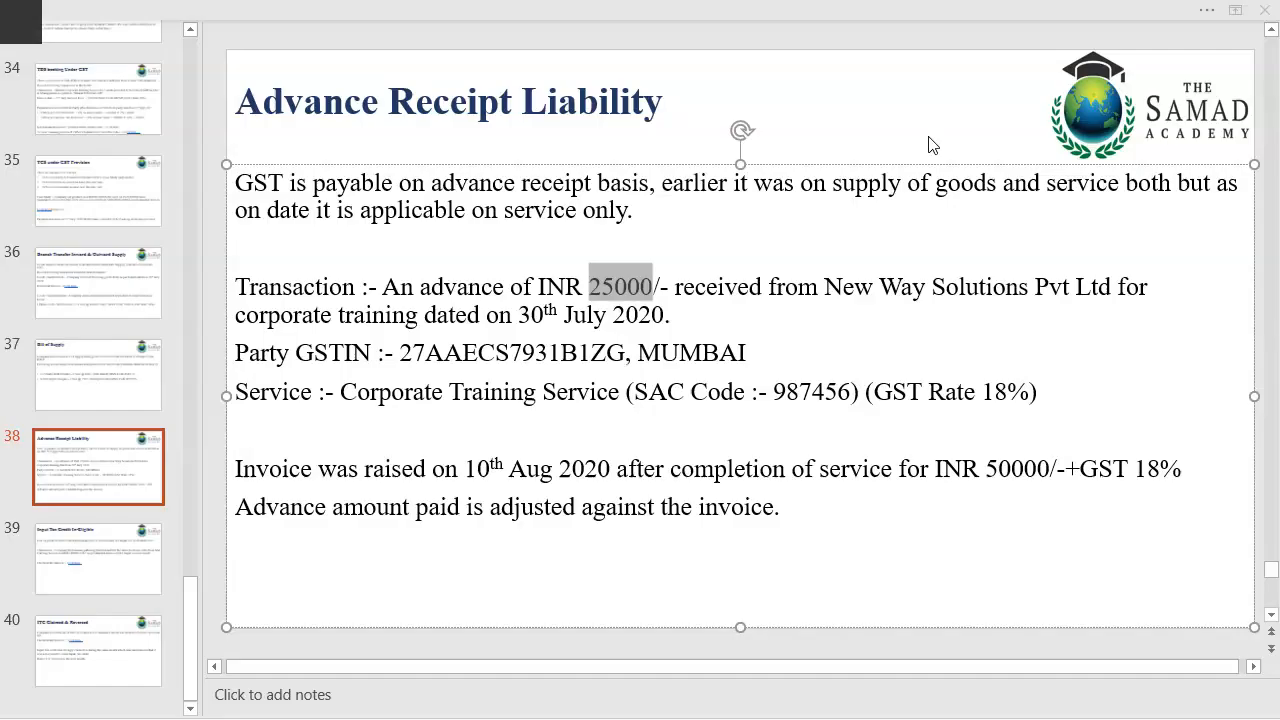
pyautogui.moveTo(824, 288); pyautogui.dragTo(1111, 289)
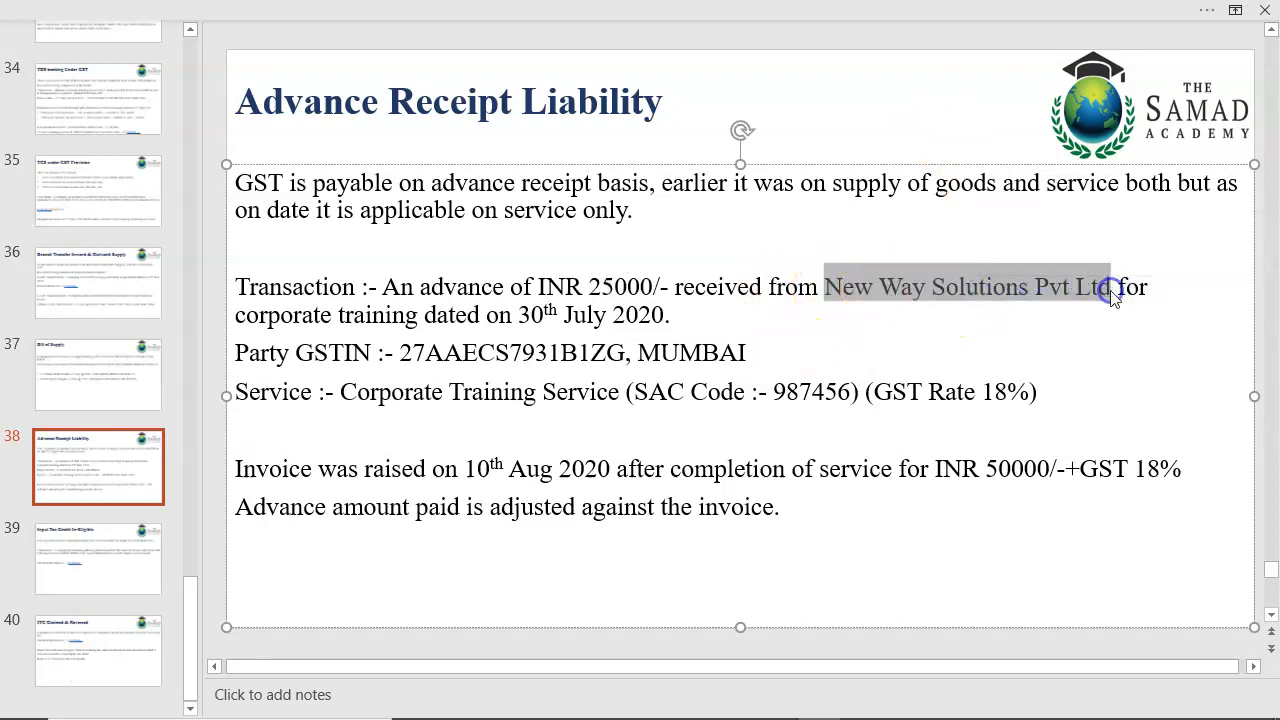
pyautogui.hotkey('alt', 'Tab')
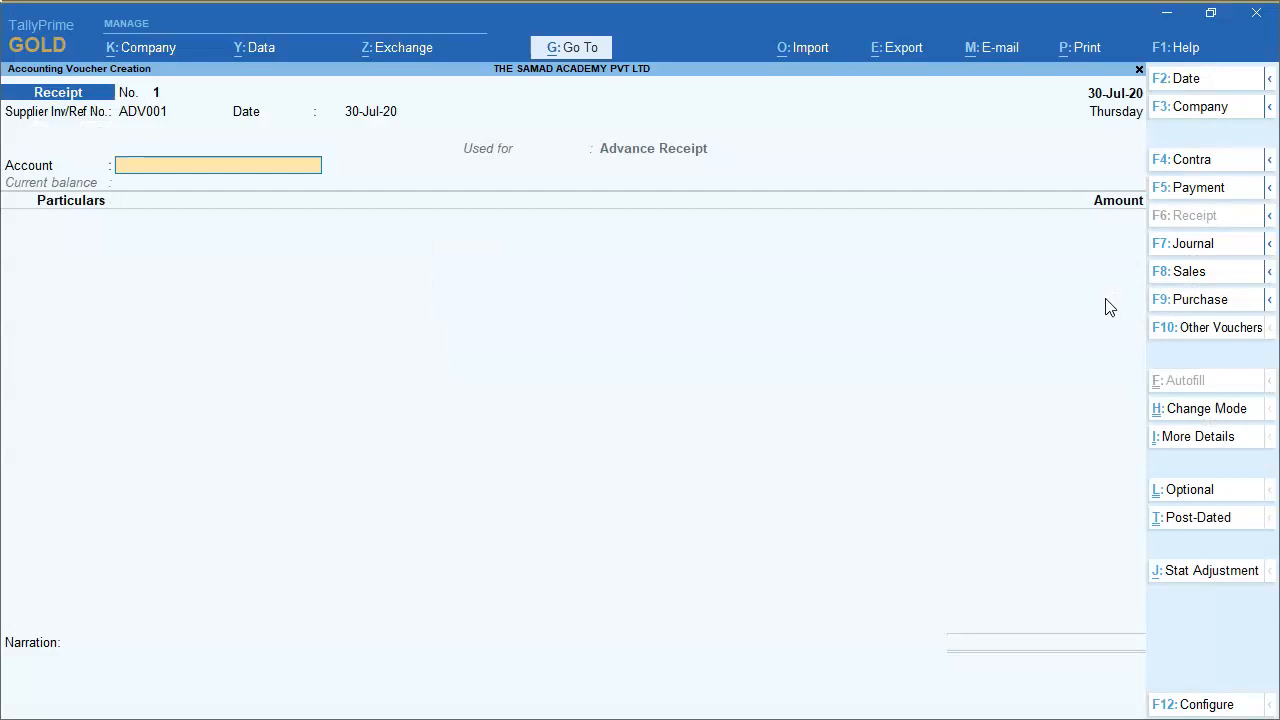
pyautogui.press('Down')
pyautogui.press('Return')
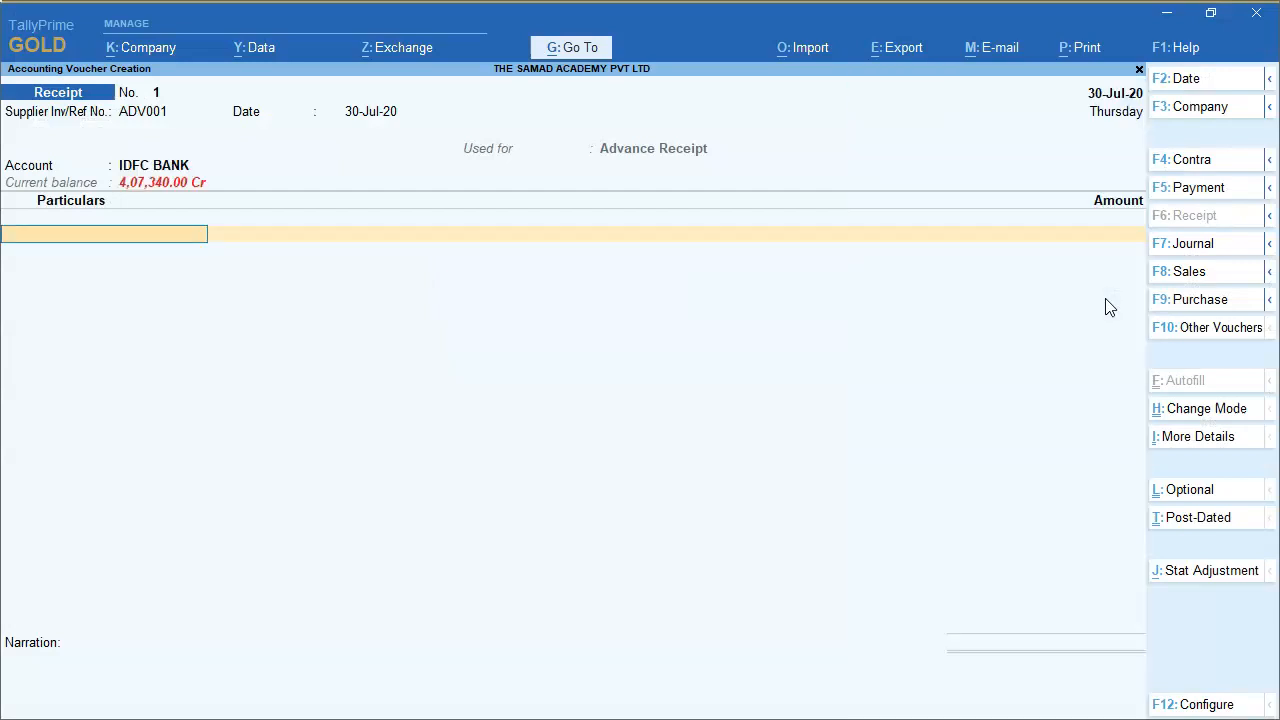
# - Start a party ledger named New Way Solutions Pvt Ltd under Sundry Debtors, with bill-by-bill balances and the address MUMBAI
pyautogui.hotkey('alt', 'c')
pyautogui.hotkey('ctrl', 'alt', 'v')
pyautogui.press('Return')
pyautogui.press('Return')
pyautogui.press('Return')
pyautogui.press('Return')
pyautogui.press('BackSpace')
pyautogui.press('Return')
pyautogui.press('Return')
pyautogui.press('Return')
pyautogui.press('Return')
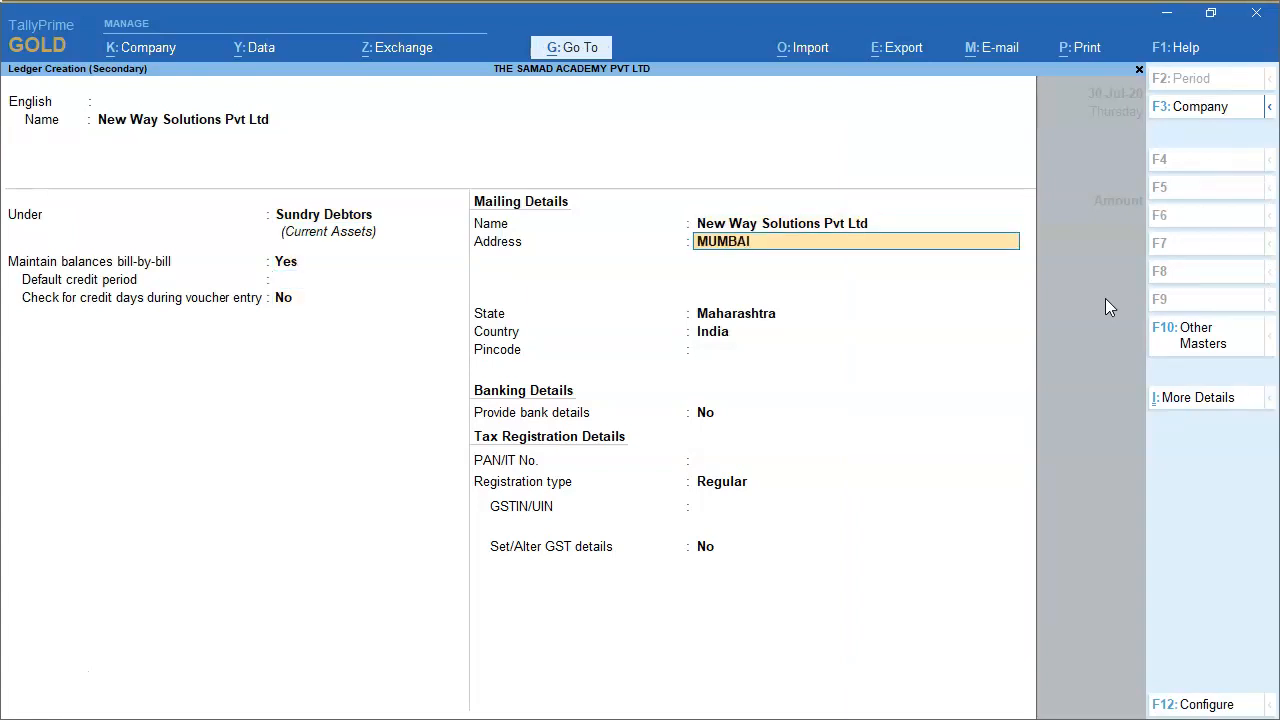
# - Keep the ledger's state as Maharashtra, country as India, bank details as No and registration type as Regular
pyautogui.press('Return')
pyautogui.press('Return')
pyautogui.press('Return')
pyautogui.press('Return')
pyautogui.press('Return')
pyautogui.press('Return')
pyautogui.press('Return')
pyautogui.press('Return')
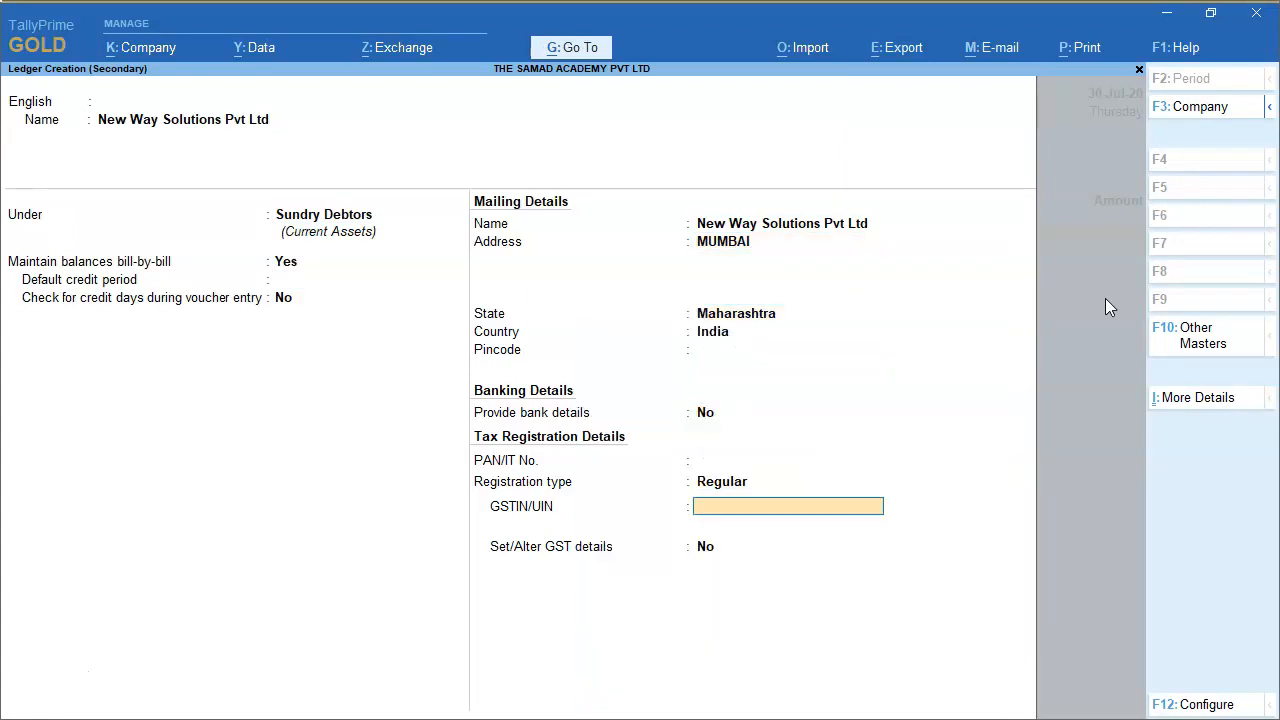
# - Copy the party's GSTIN from the PowerPoint slide into the TallyPrime ledger's GSTIN/UIN field and save the ledger
pyautogui.hotkey('alt', 'Tab')
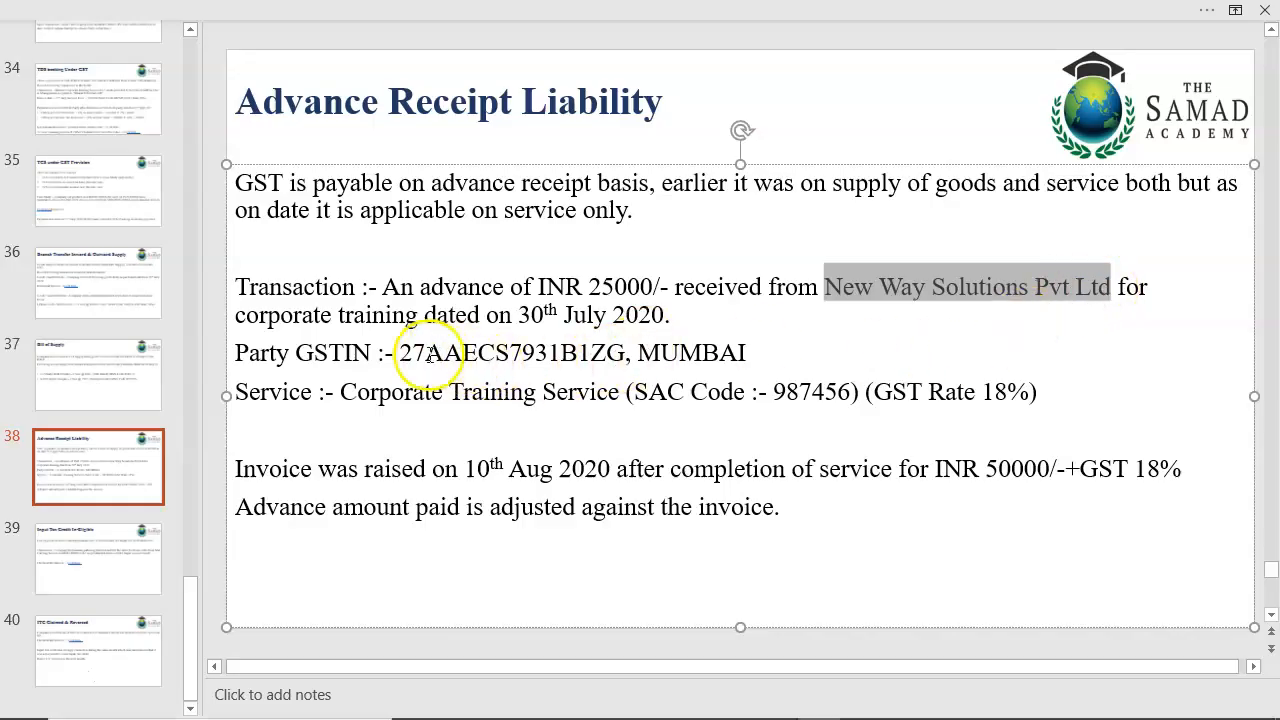
pyautogui.moveTo(400, 352); pyautogui.dragTo(618, 355)
pyautogui.hotkey('alt', 'Tab')
pyautogui.hotkey('ctrl', 'alt', 'v')
pyautogui.press('Return')
pyautogui.press('Return')
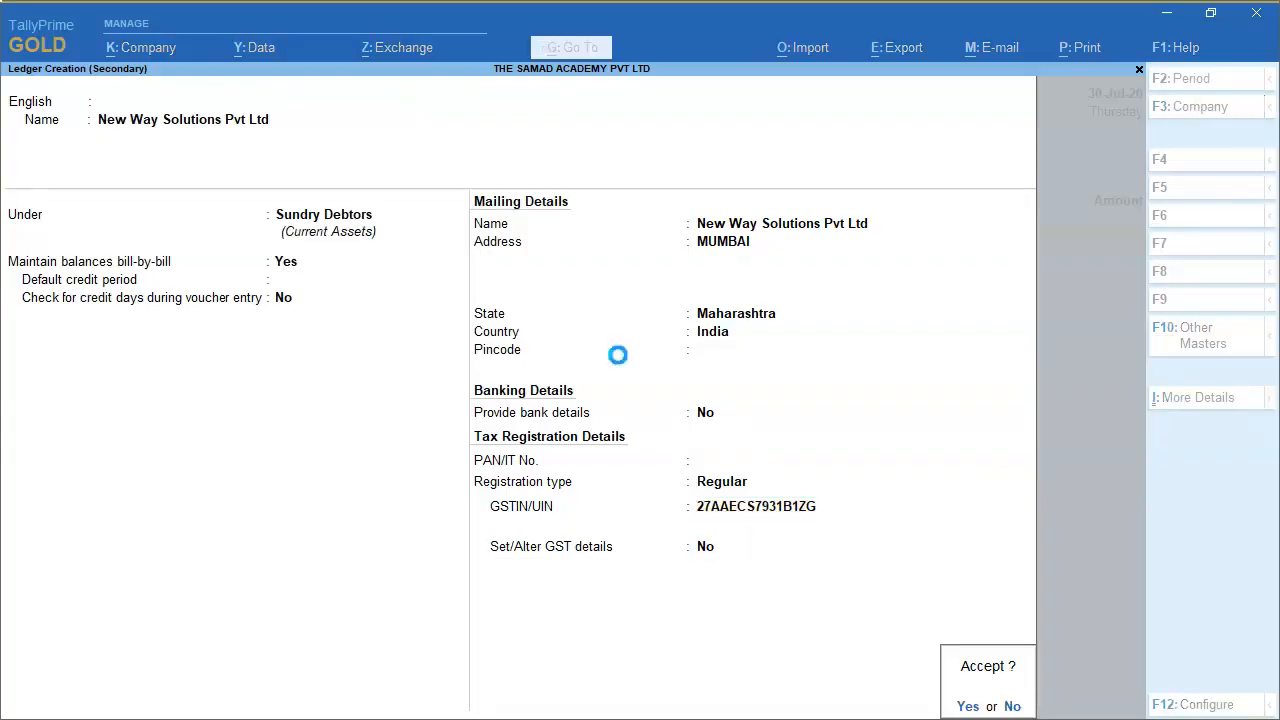
pyautogui.press('Return')
# - Accept the receipt's party details with Maharashtra as place of supply and Regular as registration type
pyautogui.press('Return')
pyautogui.press('Return')
pyautogui.press('Return')
pyautogui.press('Return')
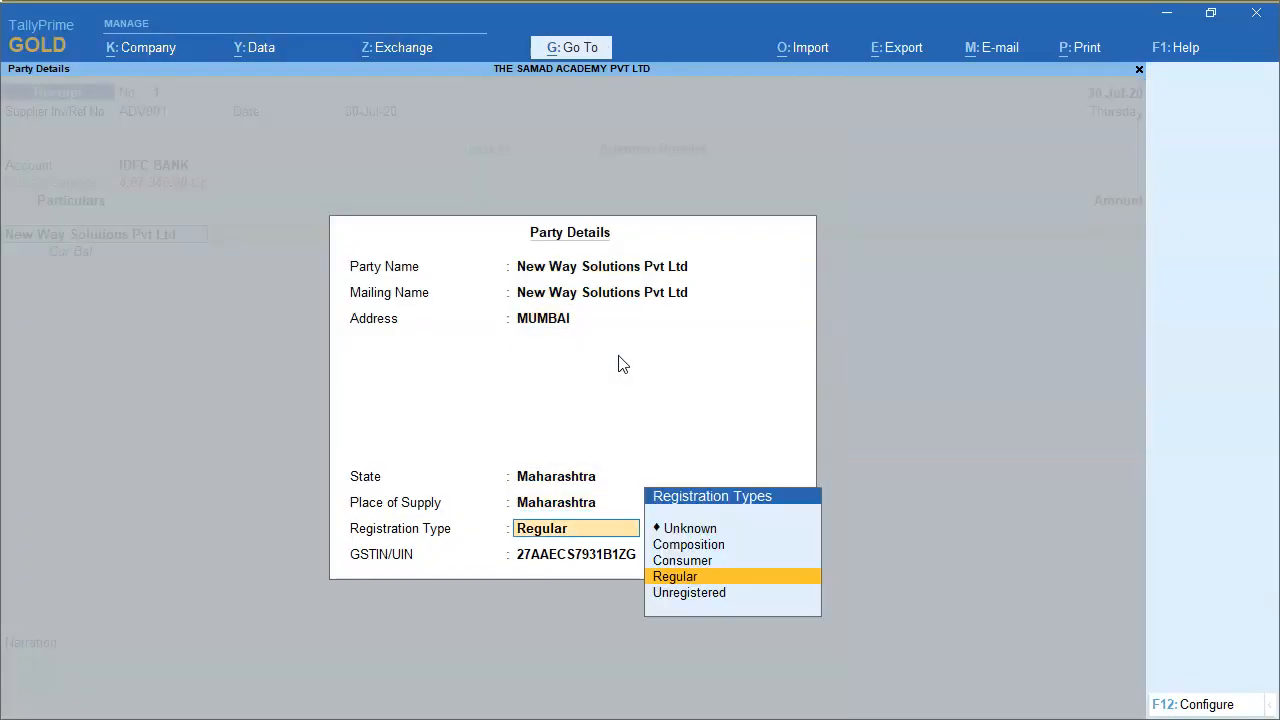
pyautogui.press('Return')
pyautogui.press('Return')
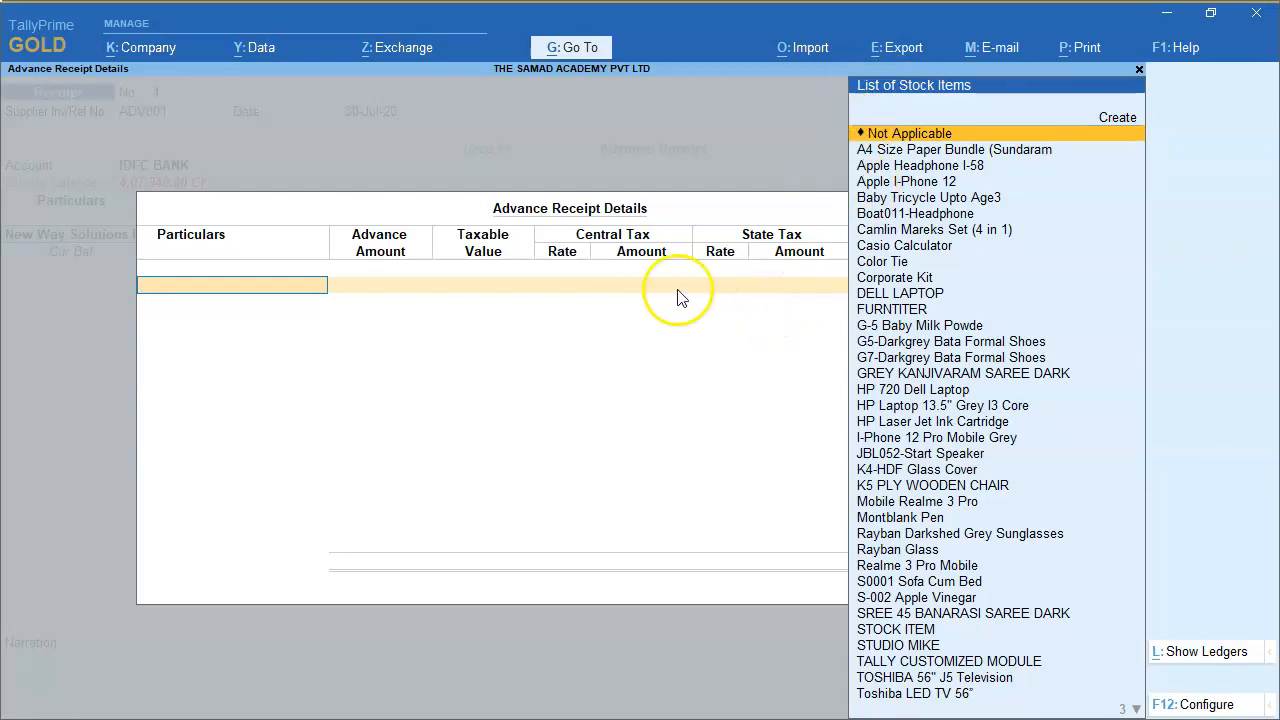
# - Add the CORPORATE TRAINING ledger to the advance receipt details with an advance amount of 25000
pyautogui.click(1180, 655)
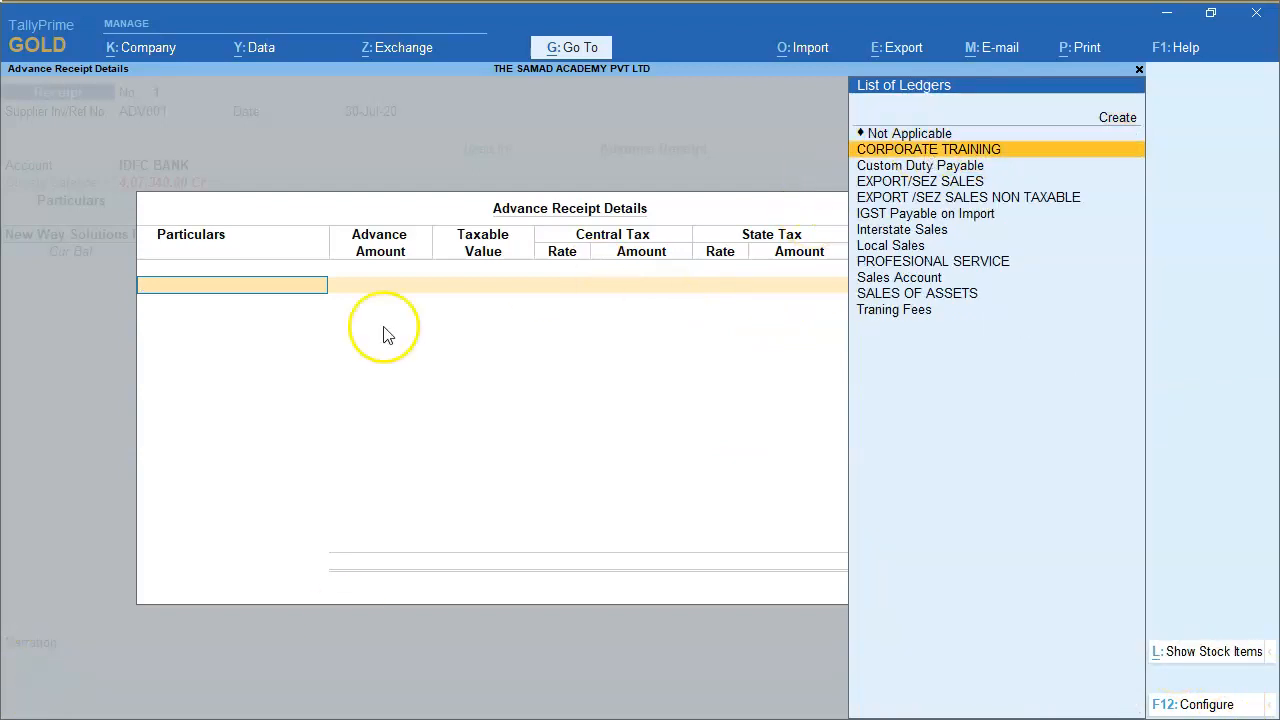
pyautogui.press('Return')
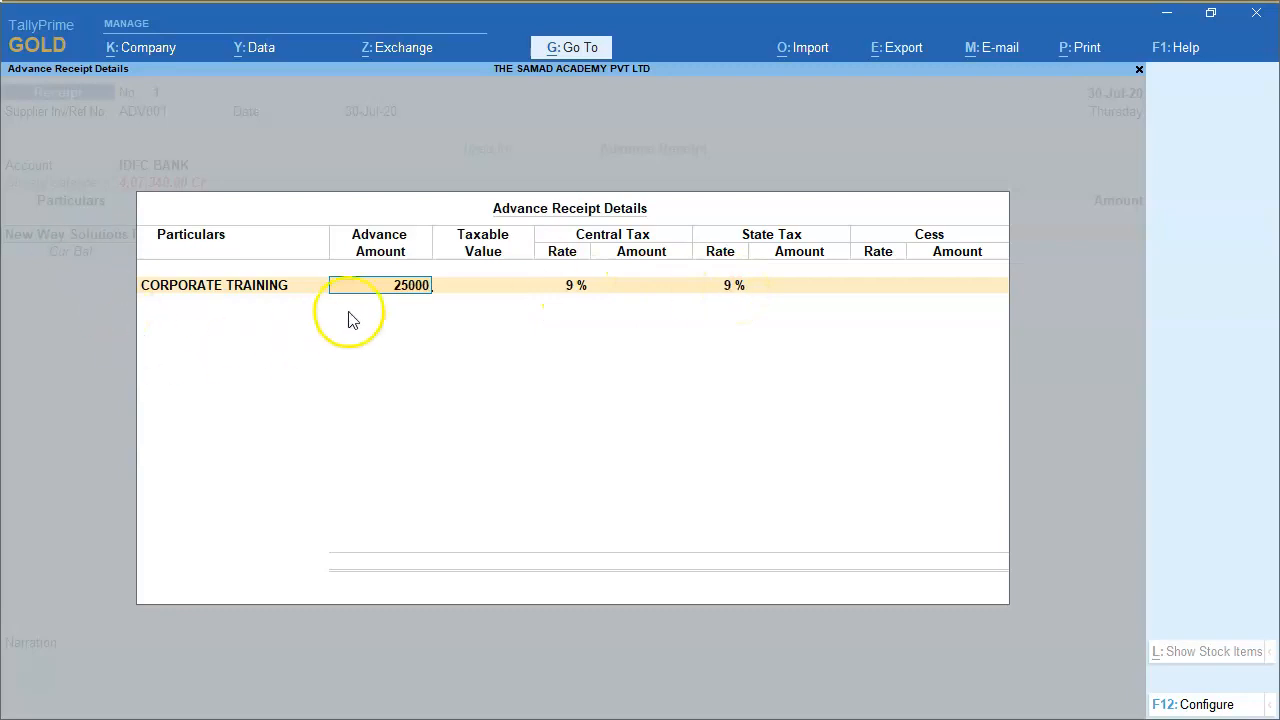
pyautogui.press('Return')
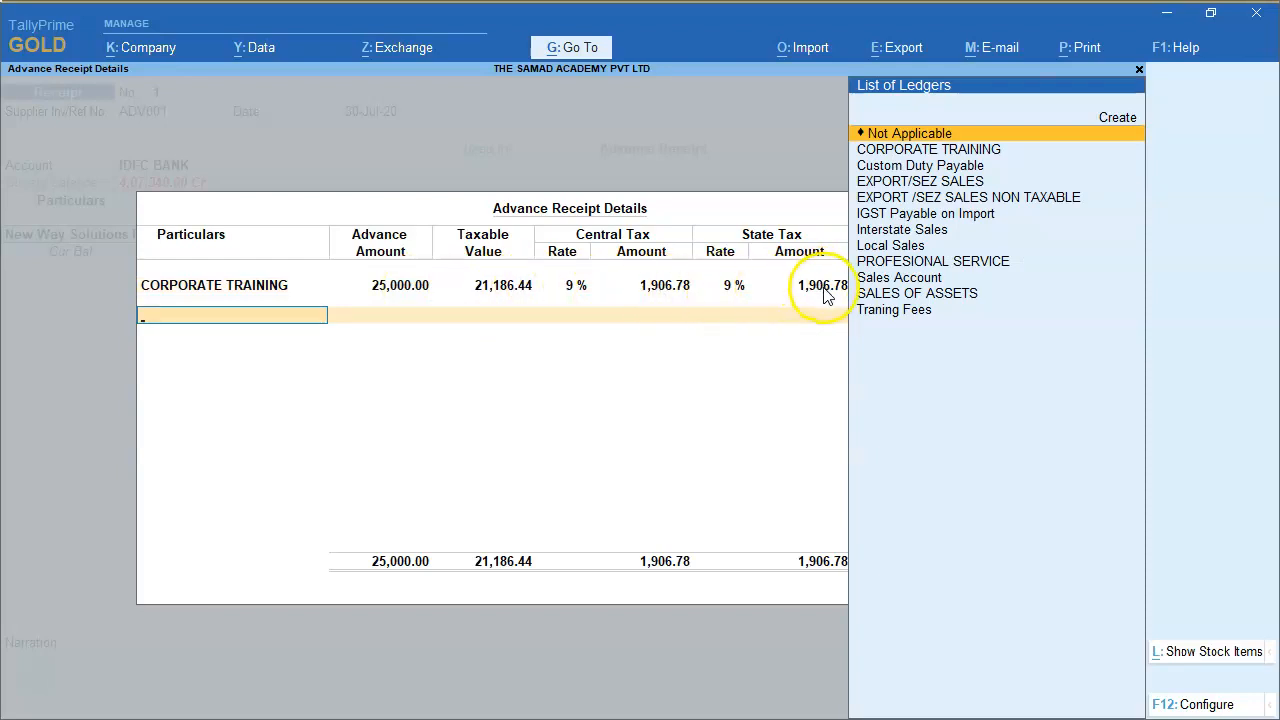
pyautogui.press('Return')
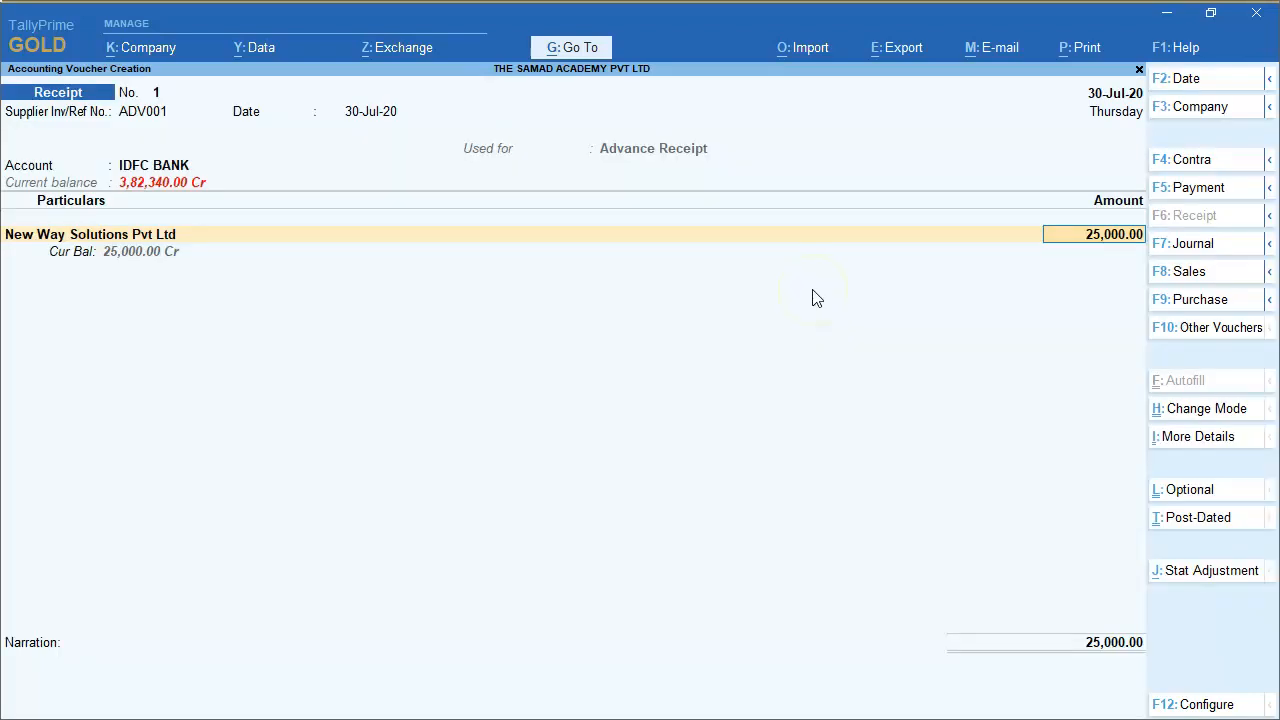
# - Allocate the 25,000 receipt bill-wise as an Advance with reference name ADV001
pyautogui.press('Return')
pyautogui.press('Return')
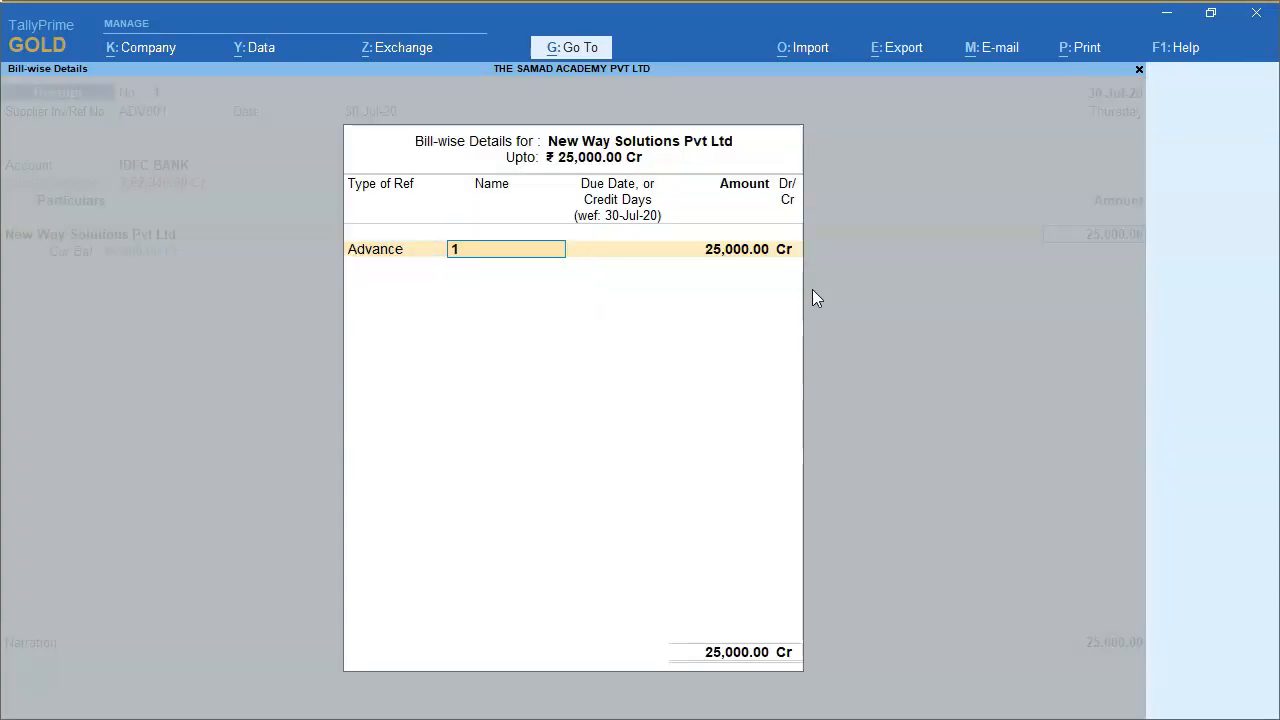
pyautogui.write('ADV001')
pyautogui.press('Return')
pyautogui.press('Return')
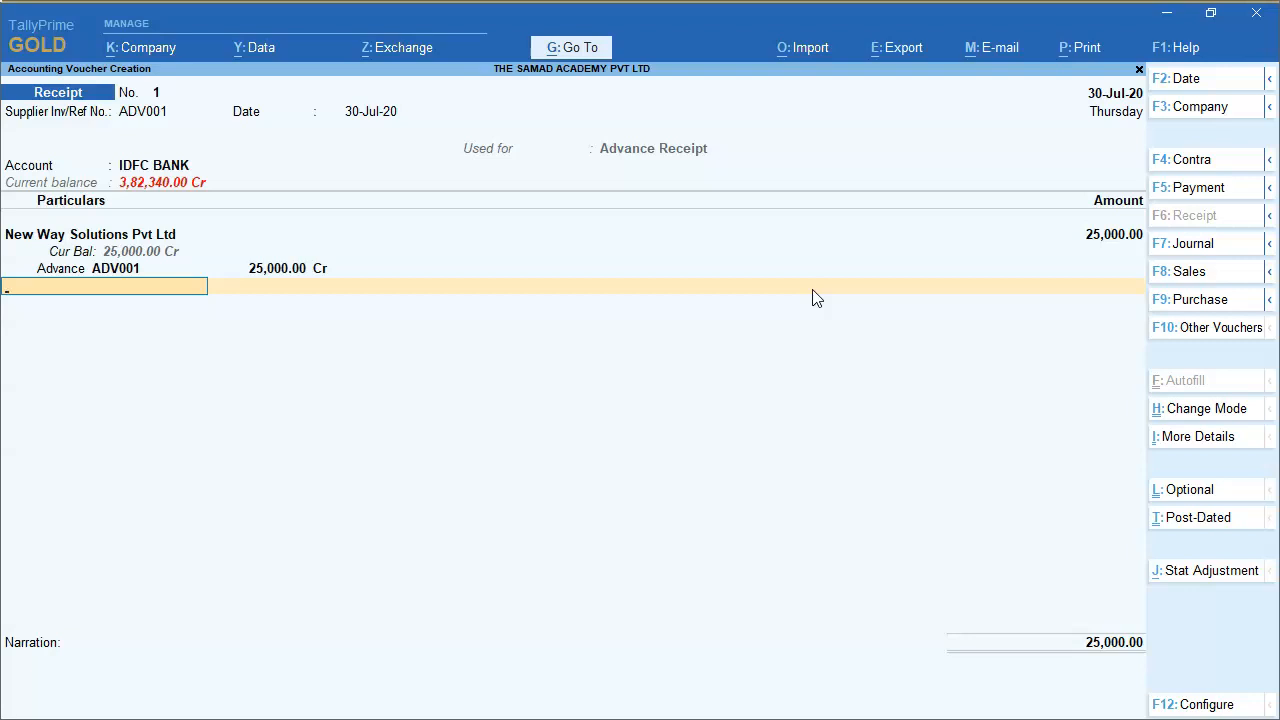
# - Review the receipt's party details and the CORPORATE TRAINING tax breakup in its advance receipt details once more
pyautogui.press('BackSpace')
pyautogui.press('BackSpace')
pyautogui.press('BackSpace')
pyautogui.press('BackSpace')
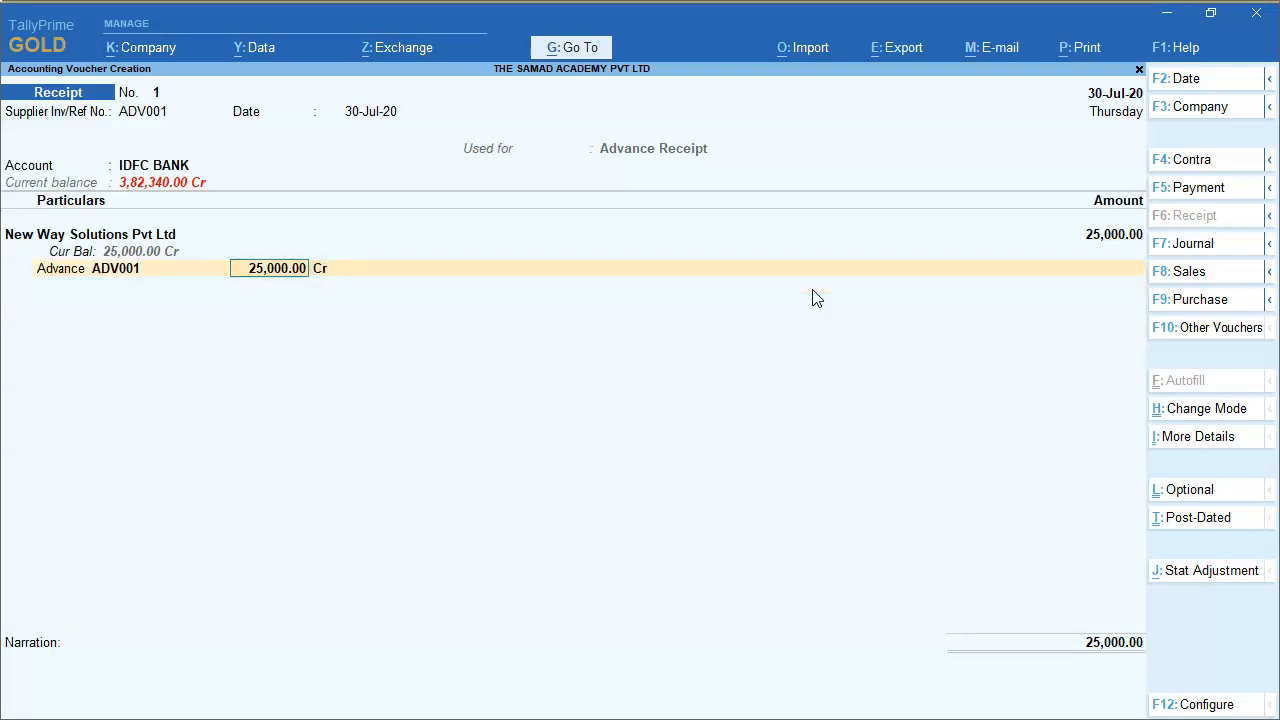
pyautogui.press('Return')
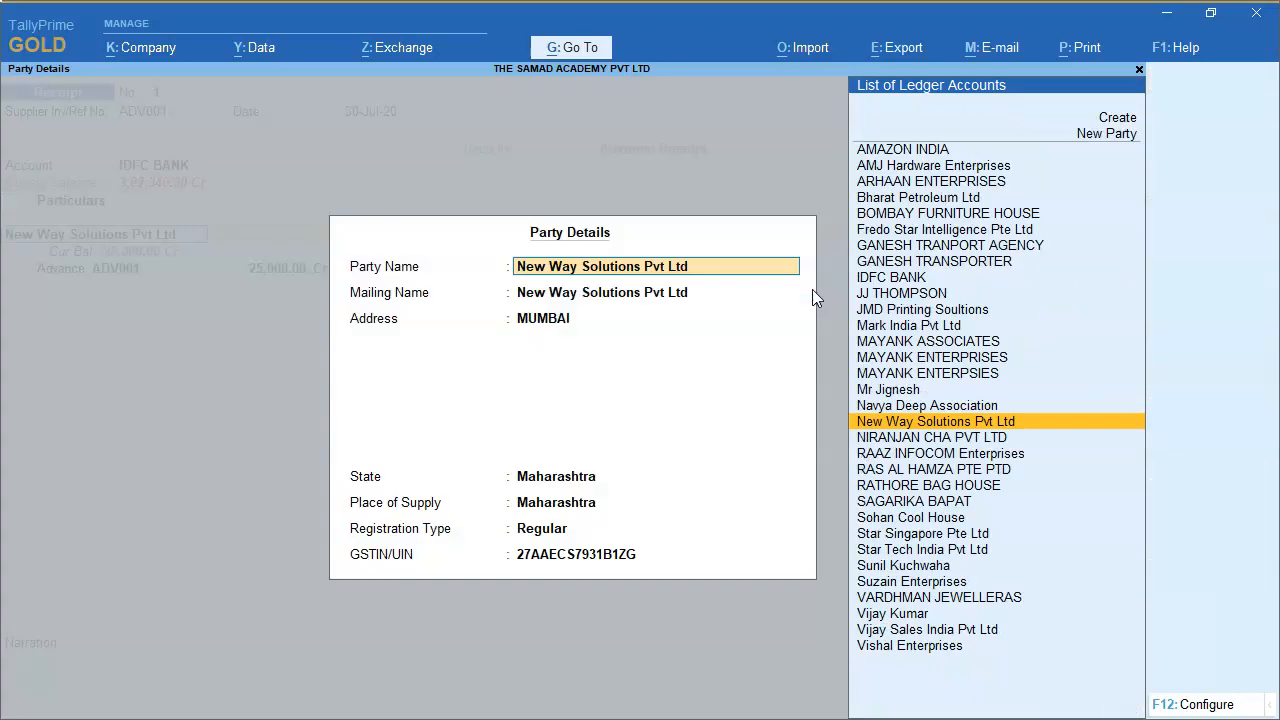
pyautogui.press('Return')
pyautogui.press('Return')
pyautogui.press('Return')
pyautogui.press('Return')
pyautogui.press('Return')
pyautogui.press('Return')
pyautogui.press('Return')
pyautogui.press('Return')
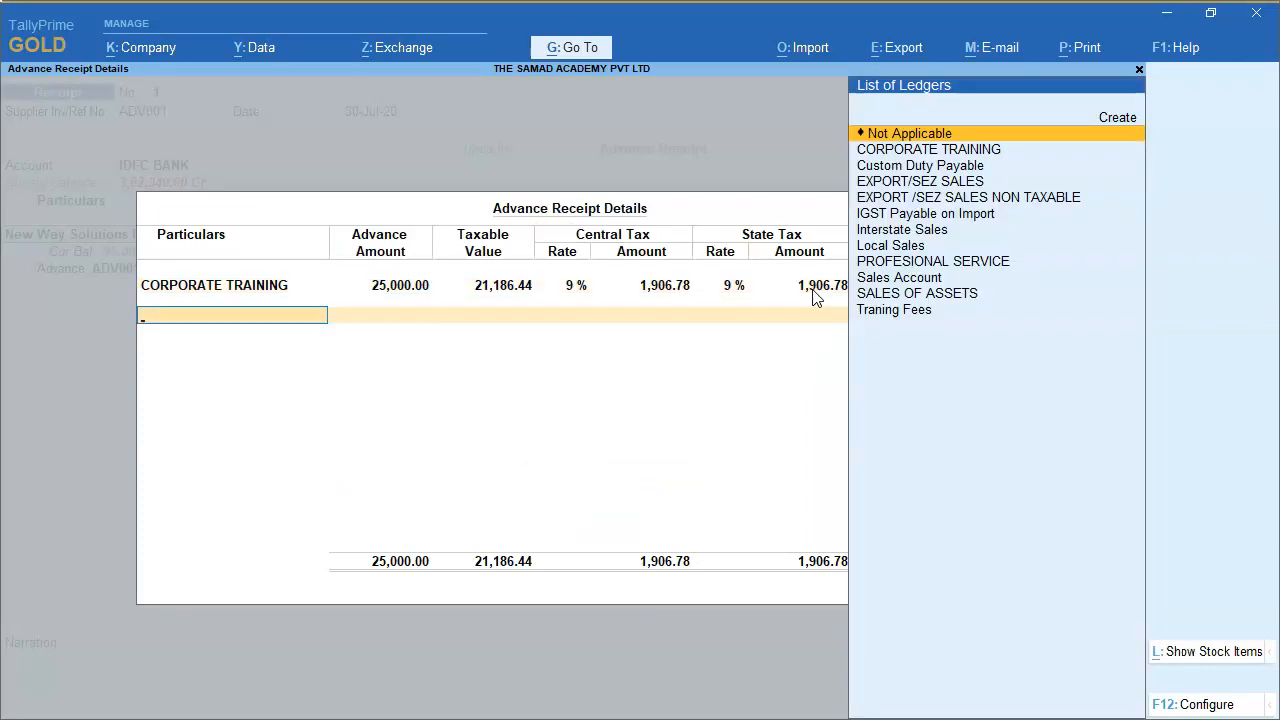
pyautogui.press('Return')
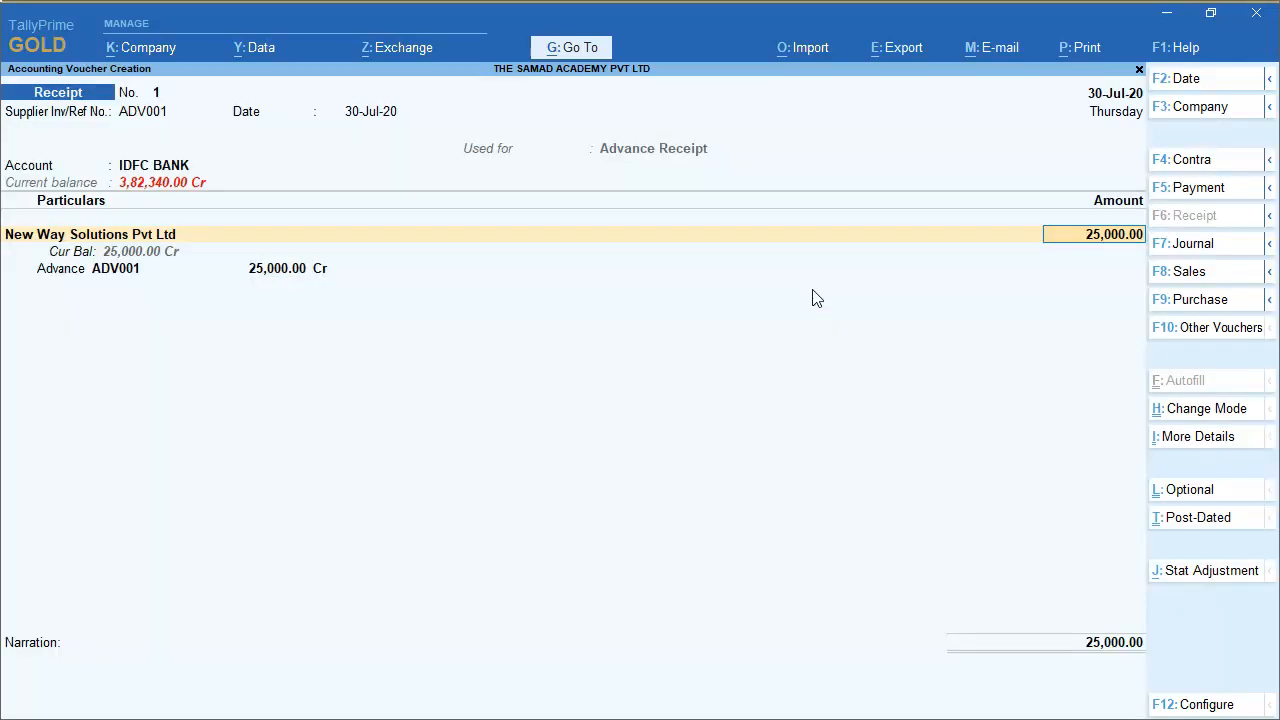
# - Accept the 25,000 bill-wise advance and the IDFC BANK Cheque/DD allocation dated 30-Jul-20, leaving the narration blank, and save the receipt voucher
pyautogui.press('Return')
pyautogui.press('Return')
pyautogui.press('Return')
pyautogui.press('Return')
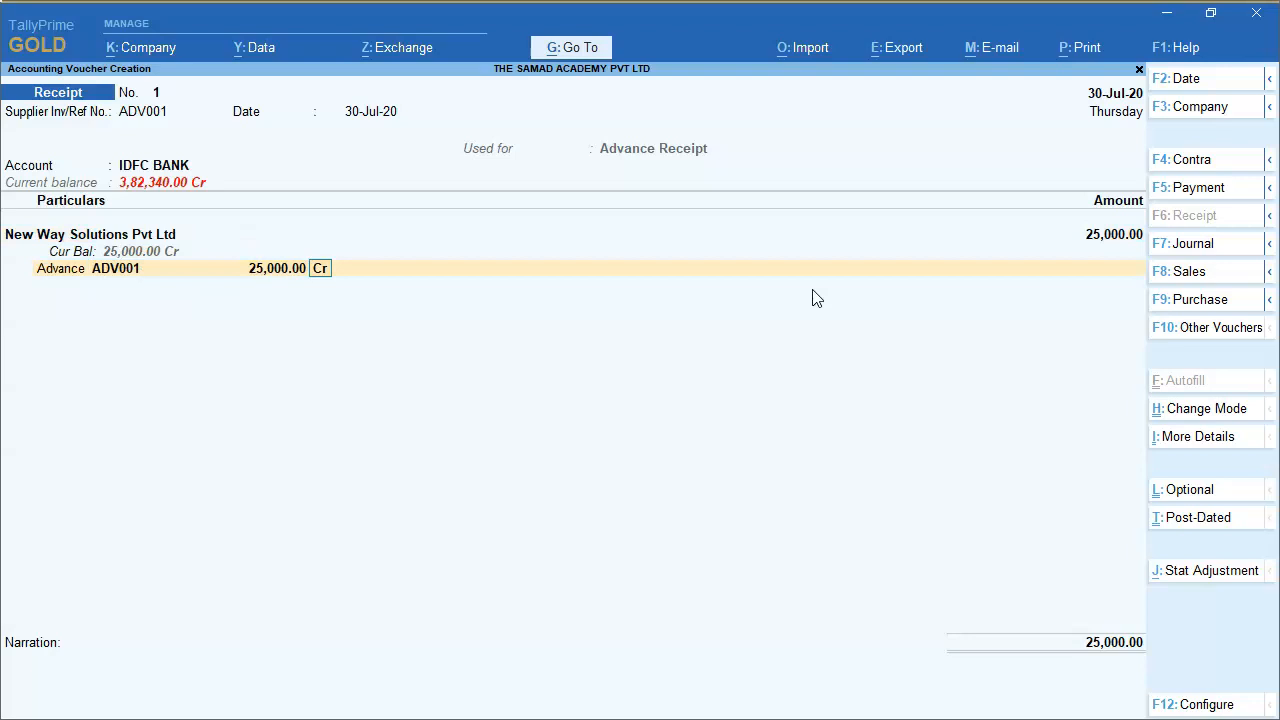
pyautogui.press('Return')
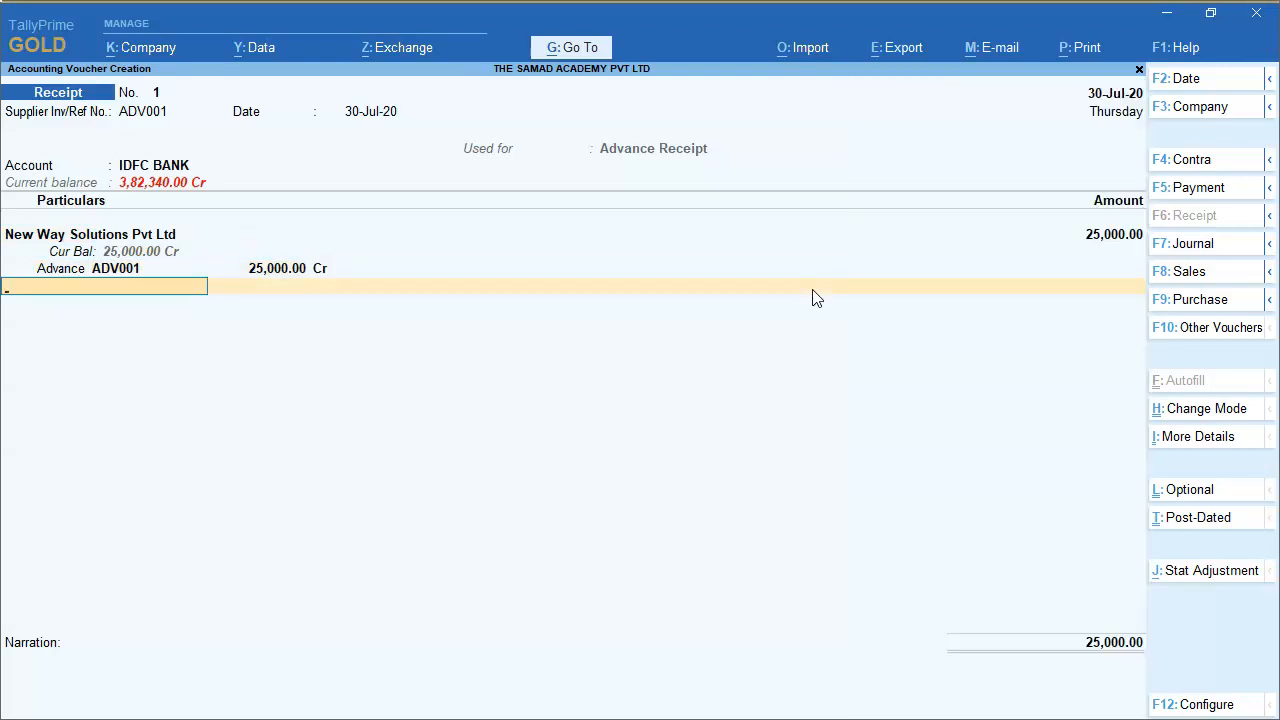
pyautogui.press('Return')
pyautogui.press('Return')
pyautogui.press('Return')
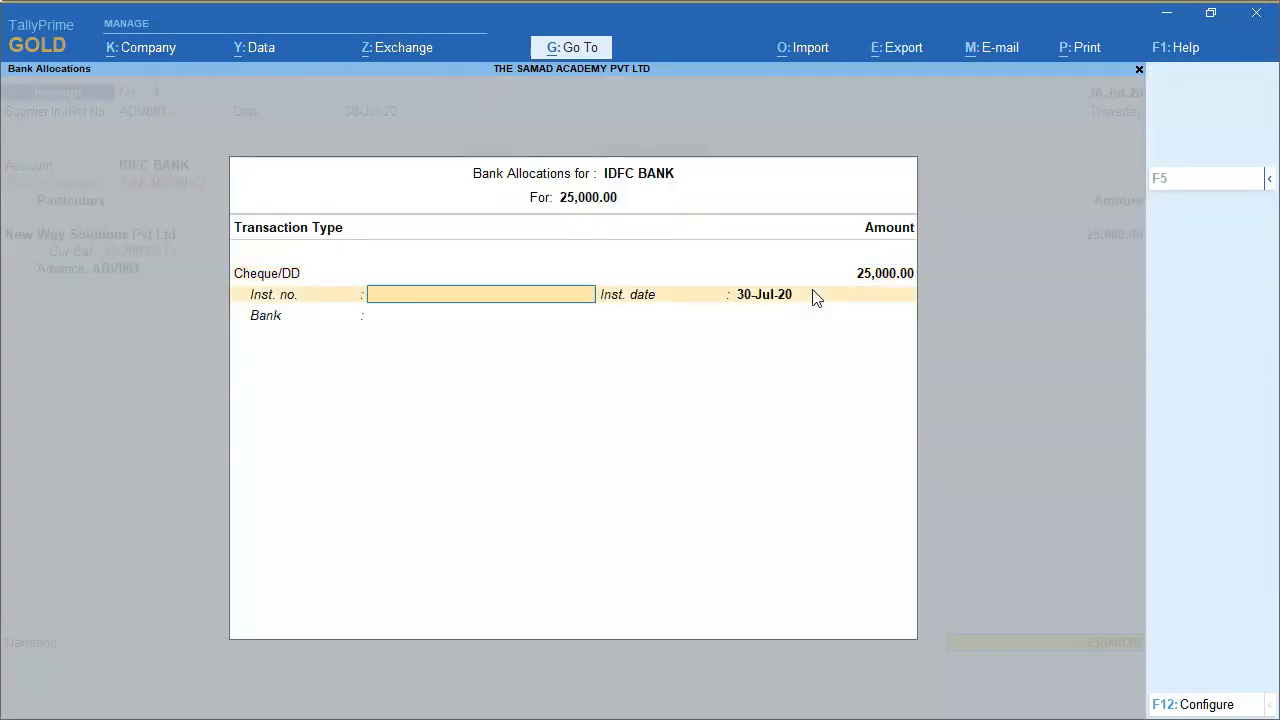
pyautogui.press('Return')
pyautogui.press('Return')
pyautogui.press('Return')
pyautogui.press('Return')
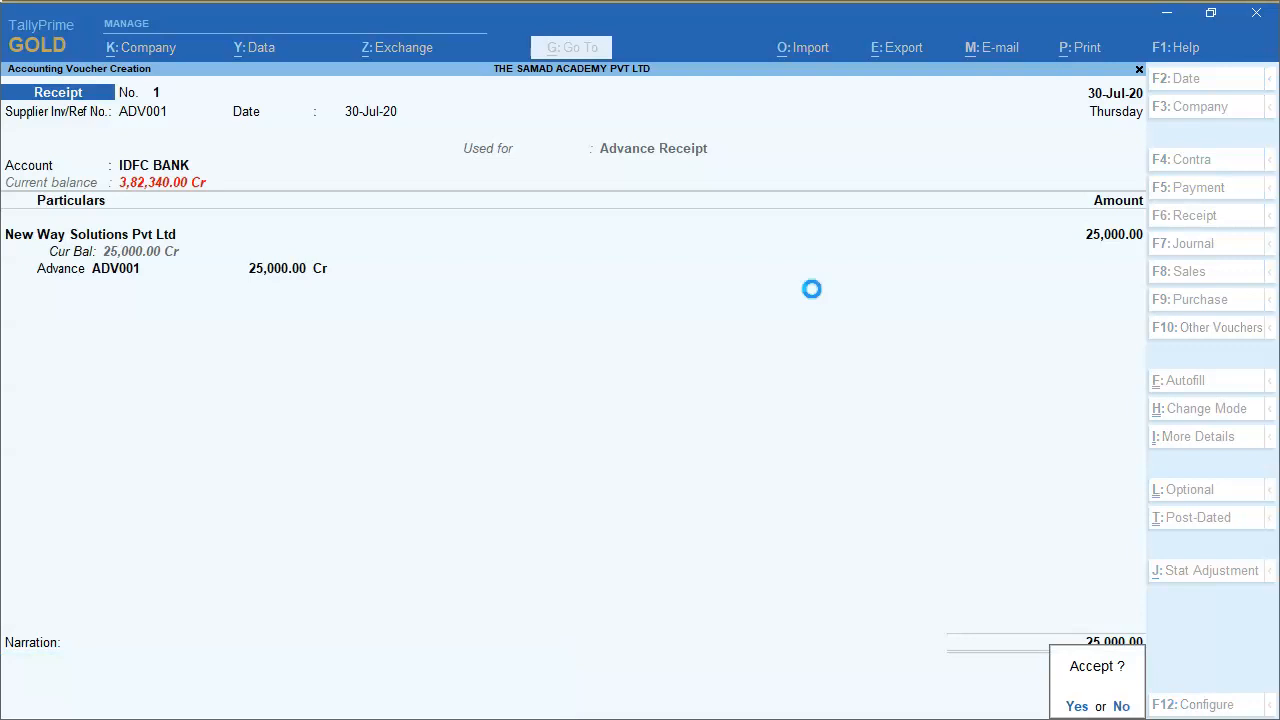
pyautogui.press('Return')
# - Reopen the saved New Way Solutions receipt voucher from the Day Book
pyautogui.press('Escape')
pyautogui.press('d')
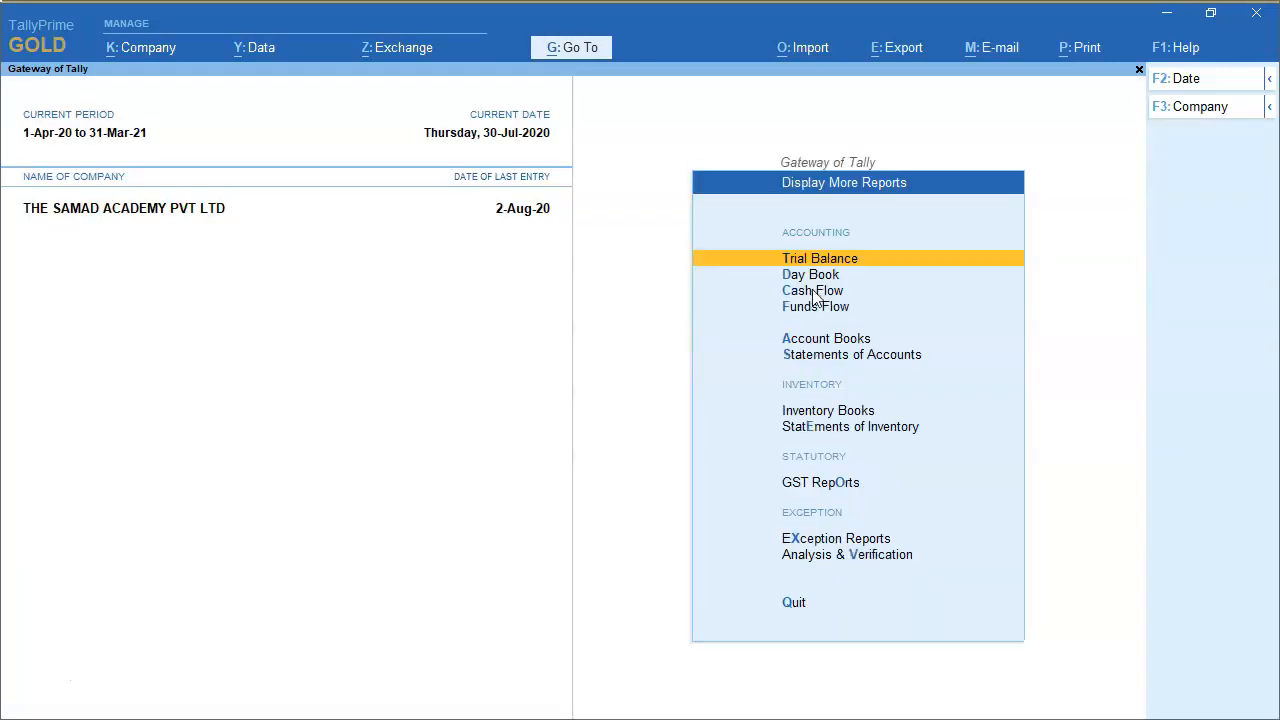
pyautogui.press('k')
pyautogui.press('Return')
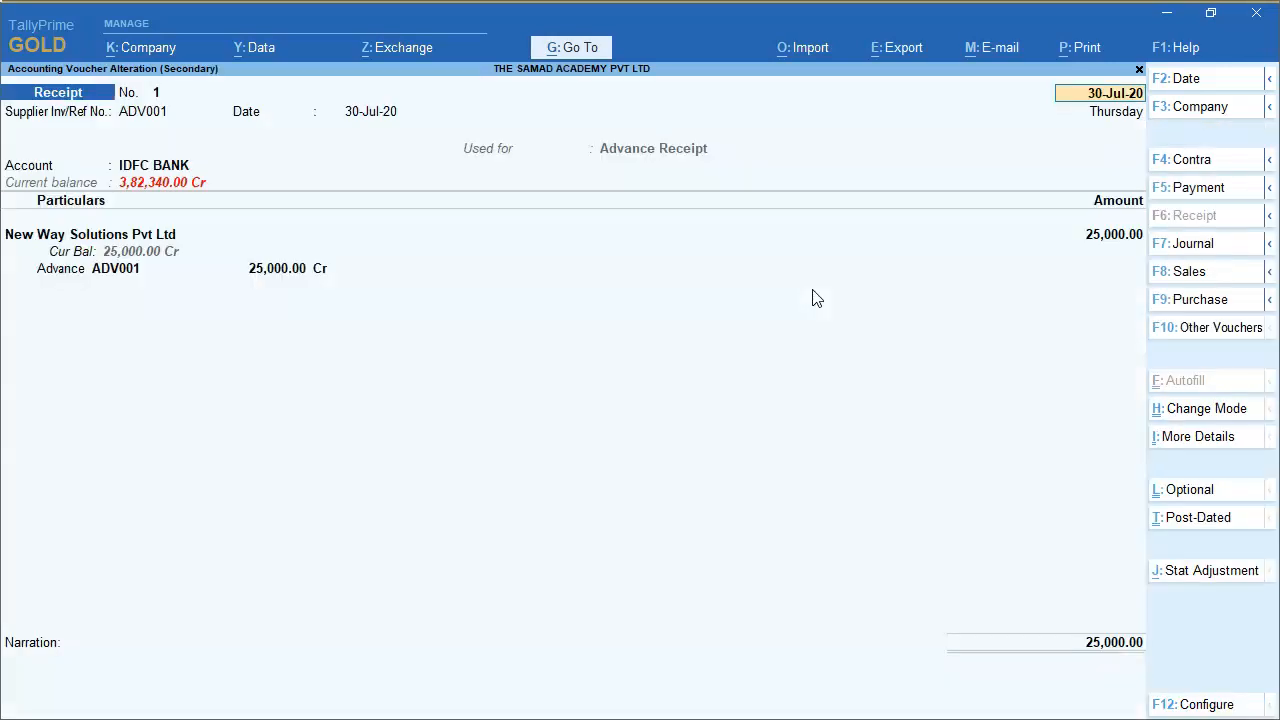
# - Preview the receipt voucher's standard print layout, zoom in to examine it, and return to the voucher
pyautogui.click(1085, 48)
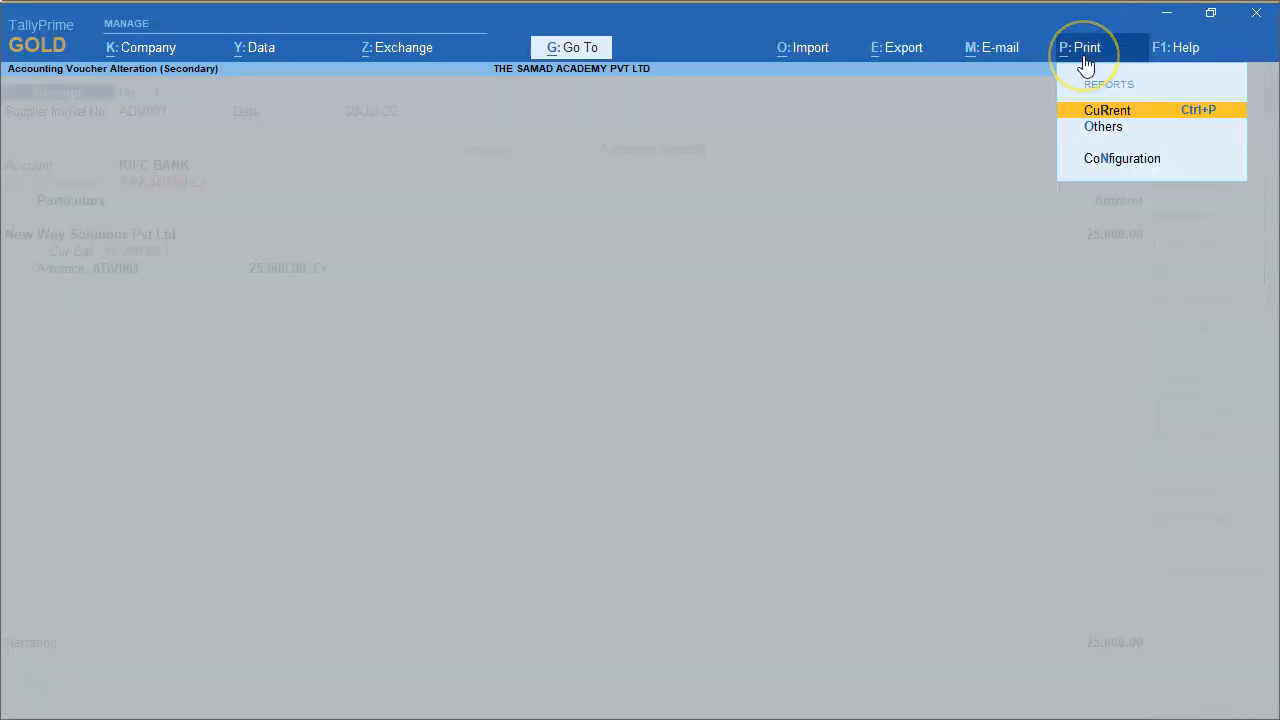
pyautogui.press('Return')
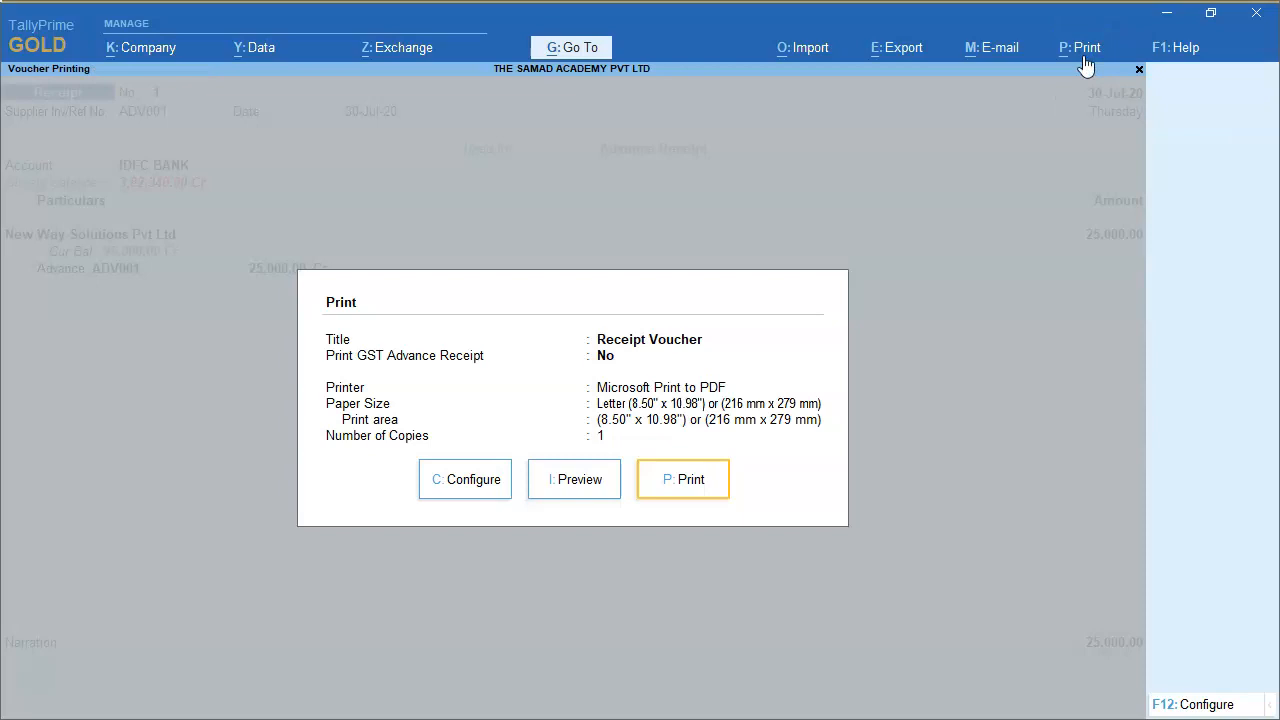
pyautogui.click(560, 481)
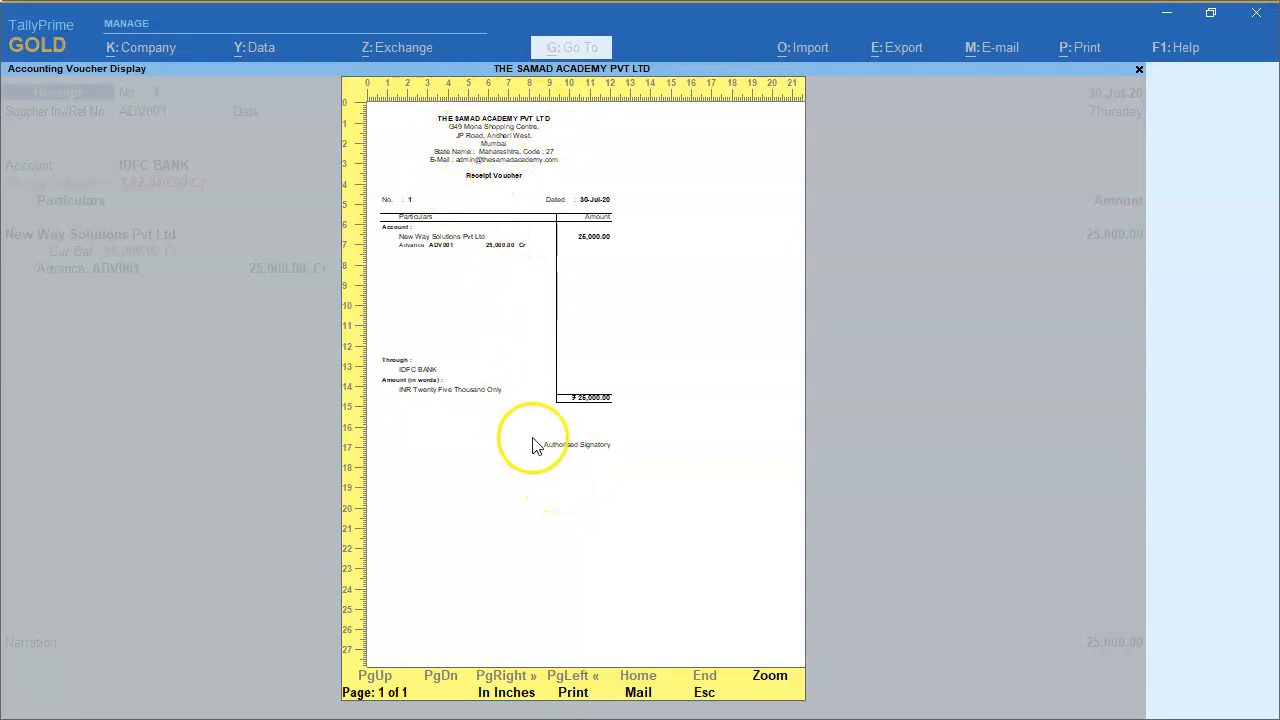
pyautogui.click(513, 415)
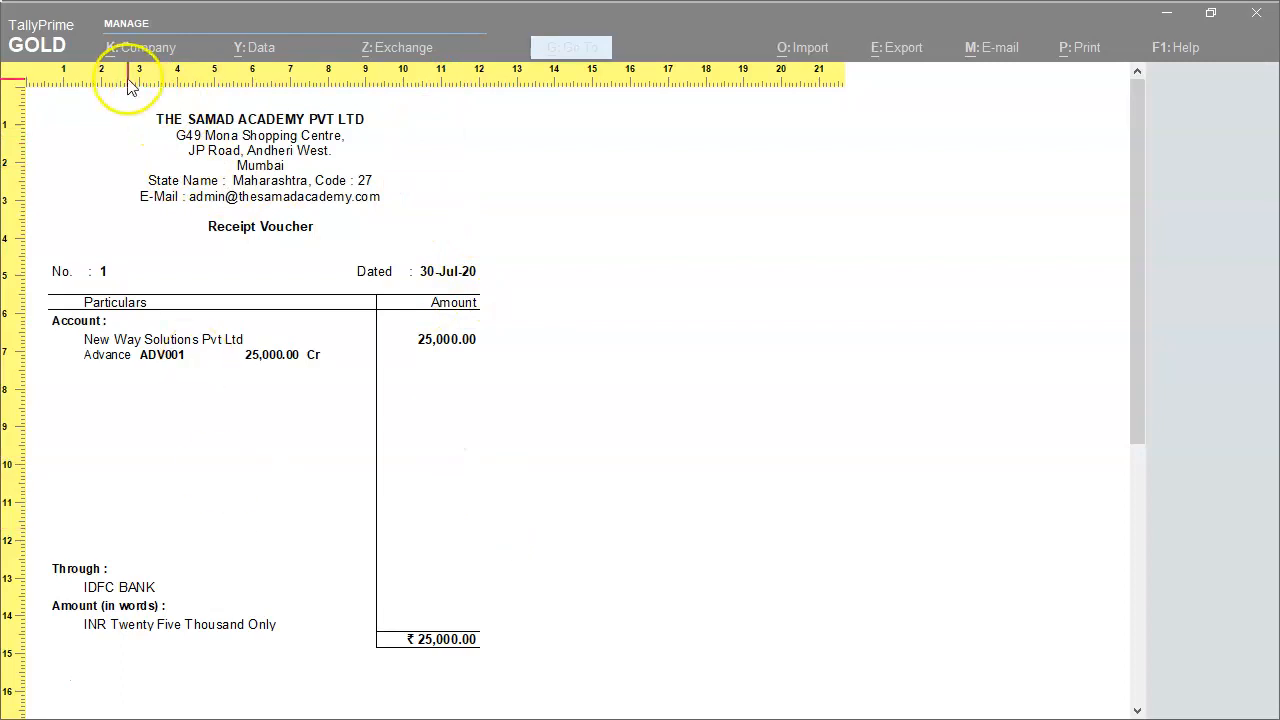
pyautogui.click(166, 166)
pyautogui.press('Escape')
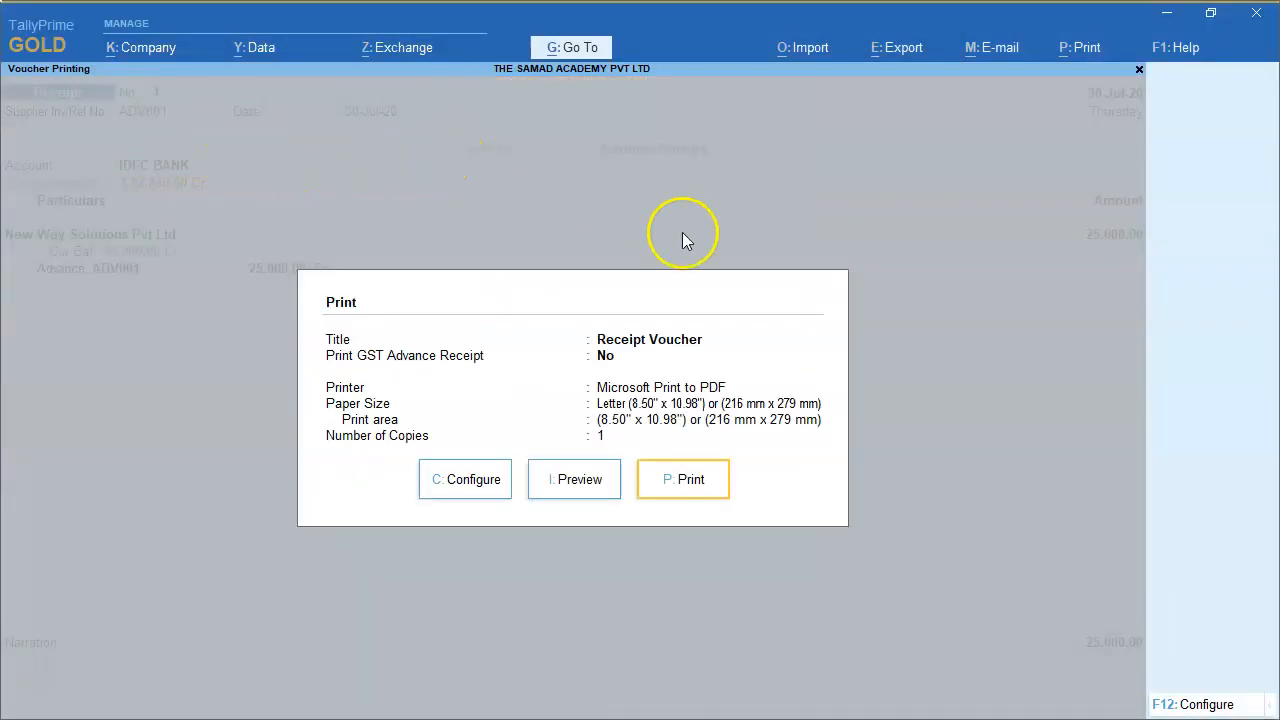
pyautogui.press('Escape')
# - Set Print GST Advance Receipt to Yes in the receipt voucher's print configuration
pyautogui.click(1085, 50)
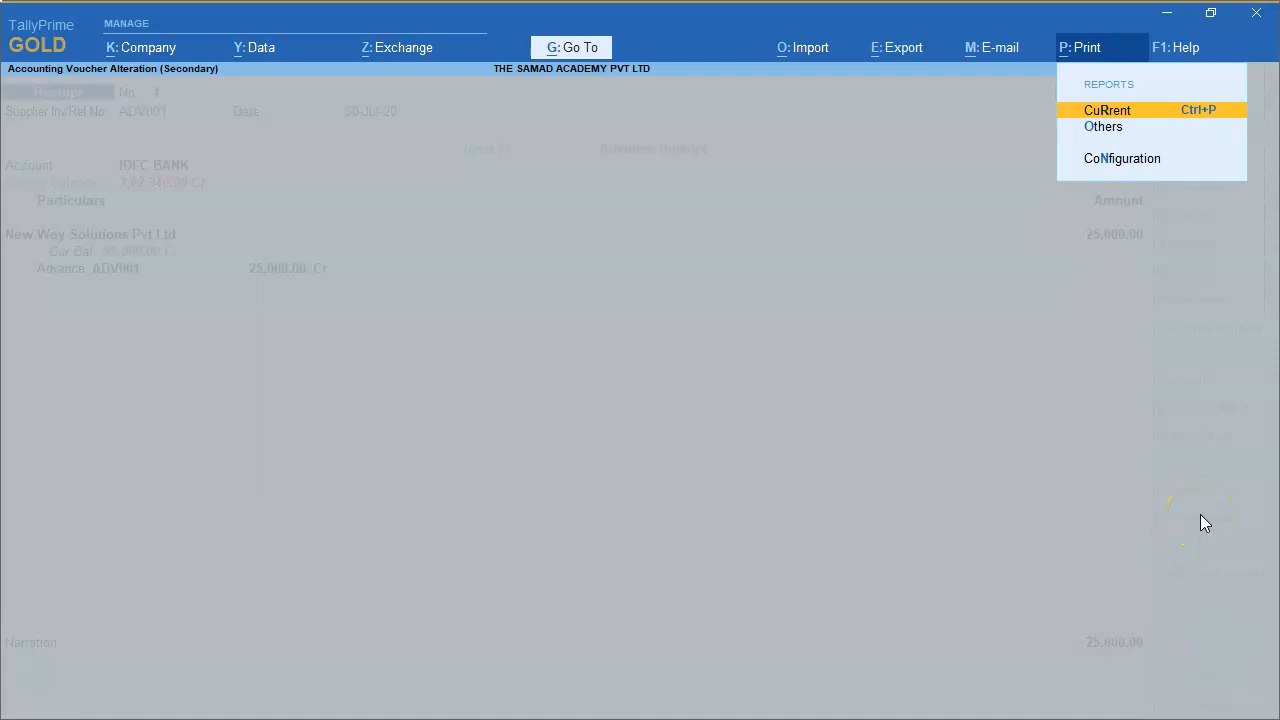
pyautogui.press('Return')
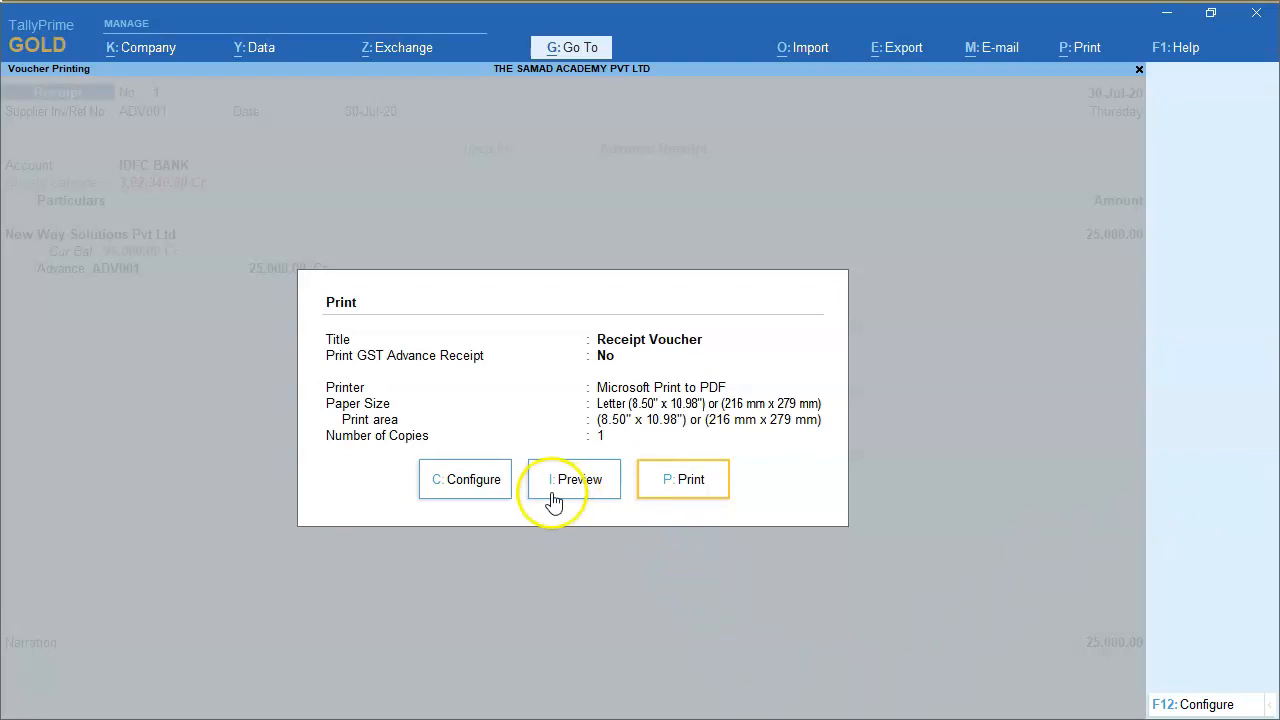
pyautogui.click(493, 487)
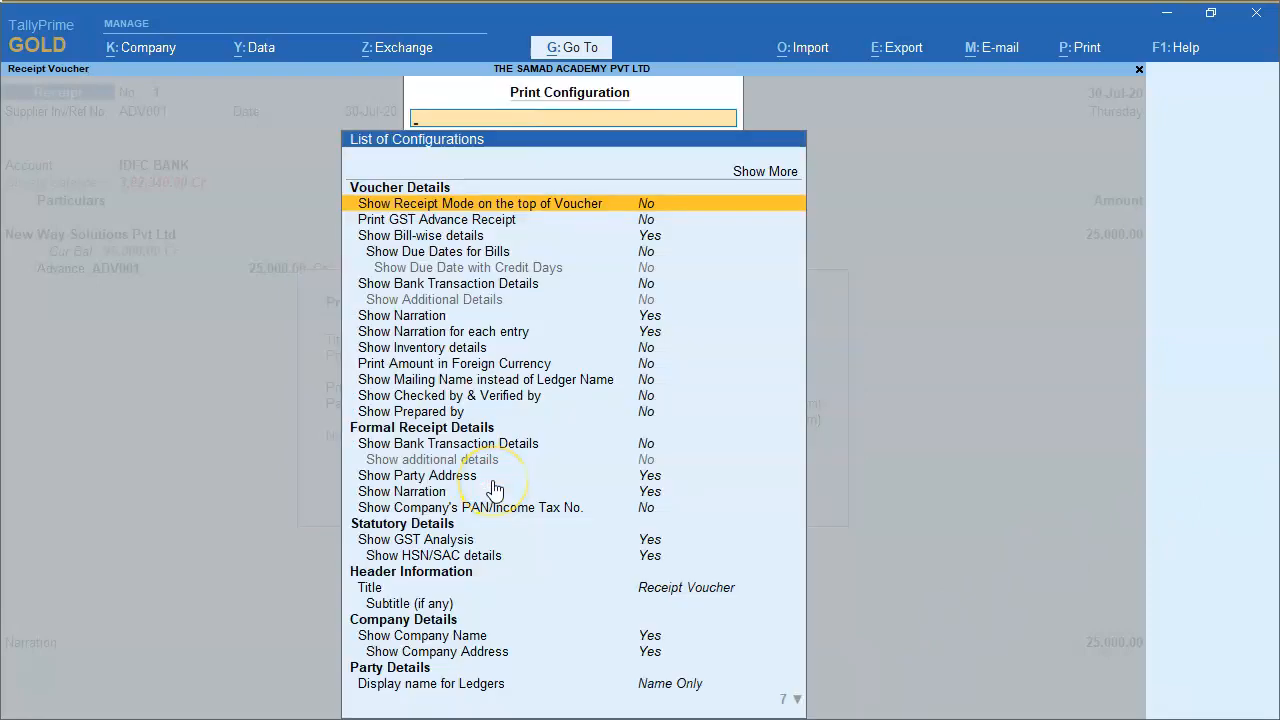
pyautogui.press('Down')
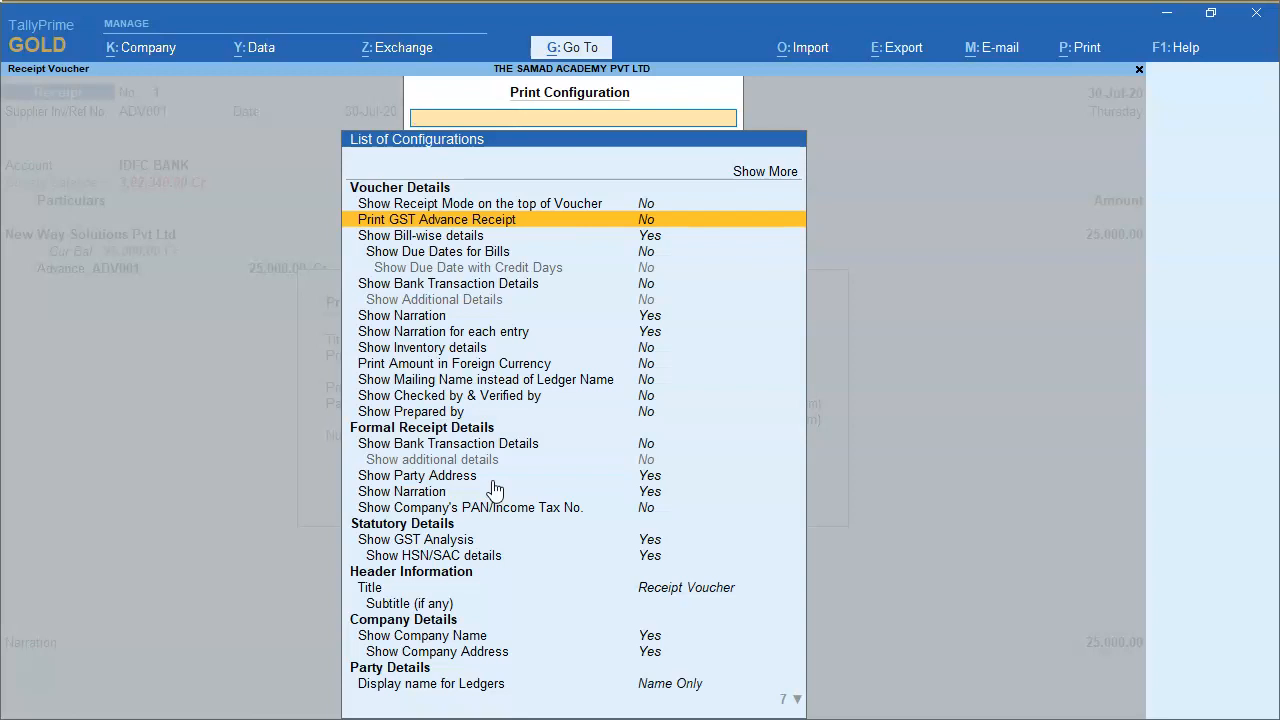
pyautogui.press('Return')
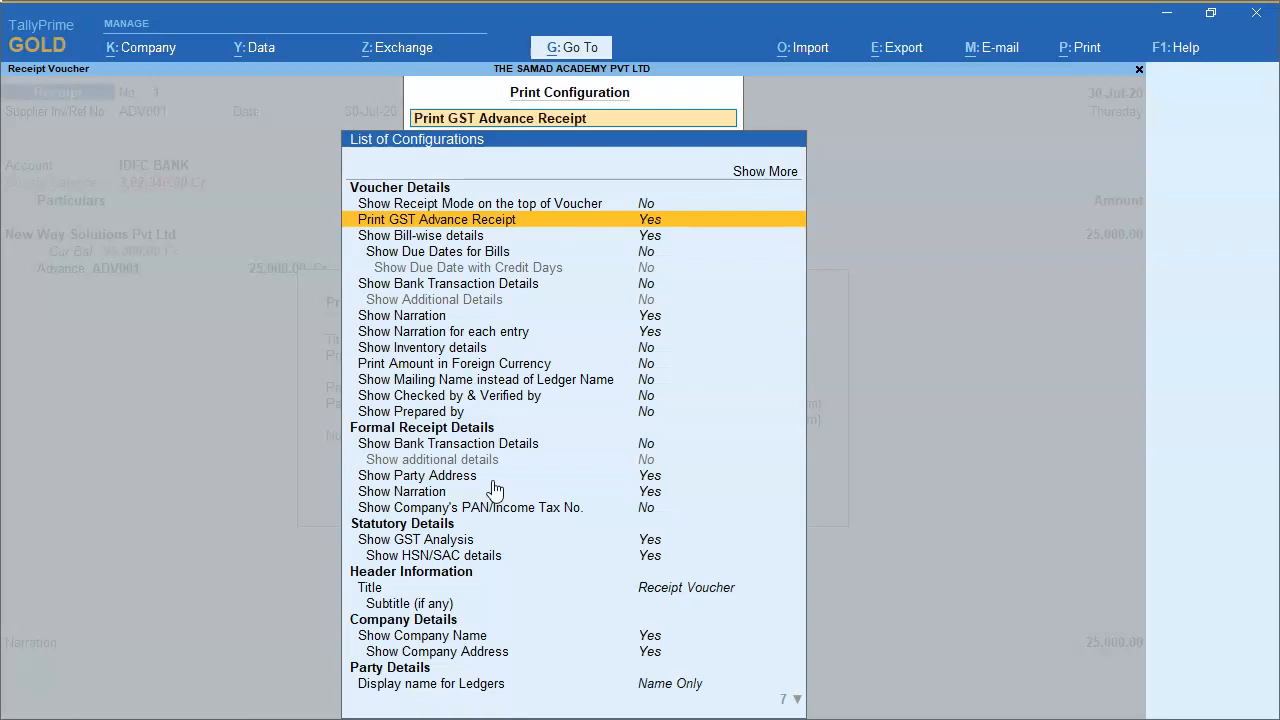
pyautogui.press('Escape')
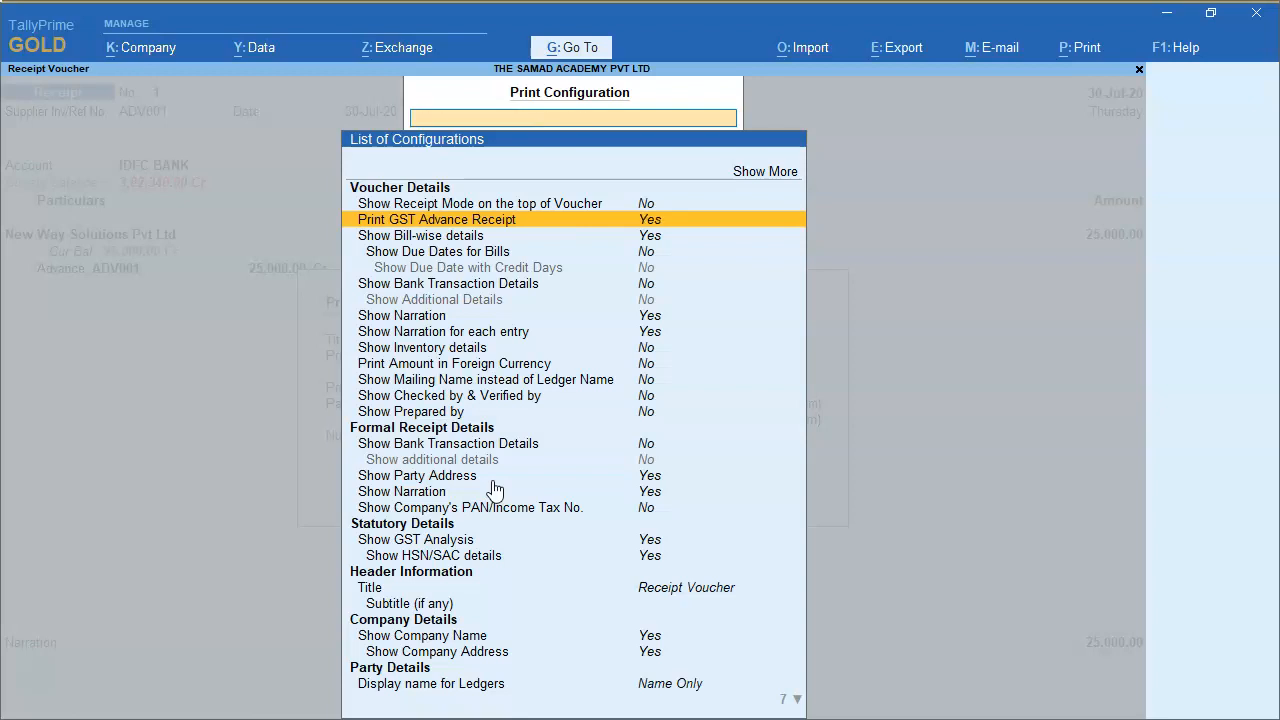
pyautogui.press('Escape')
# - Preview the GST advance receipt, examine its party details and HSN/SAC-wise tax breakup, and exit the voucher
pyautogui.click(562, 484)
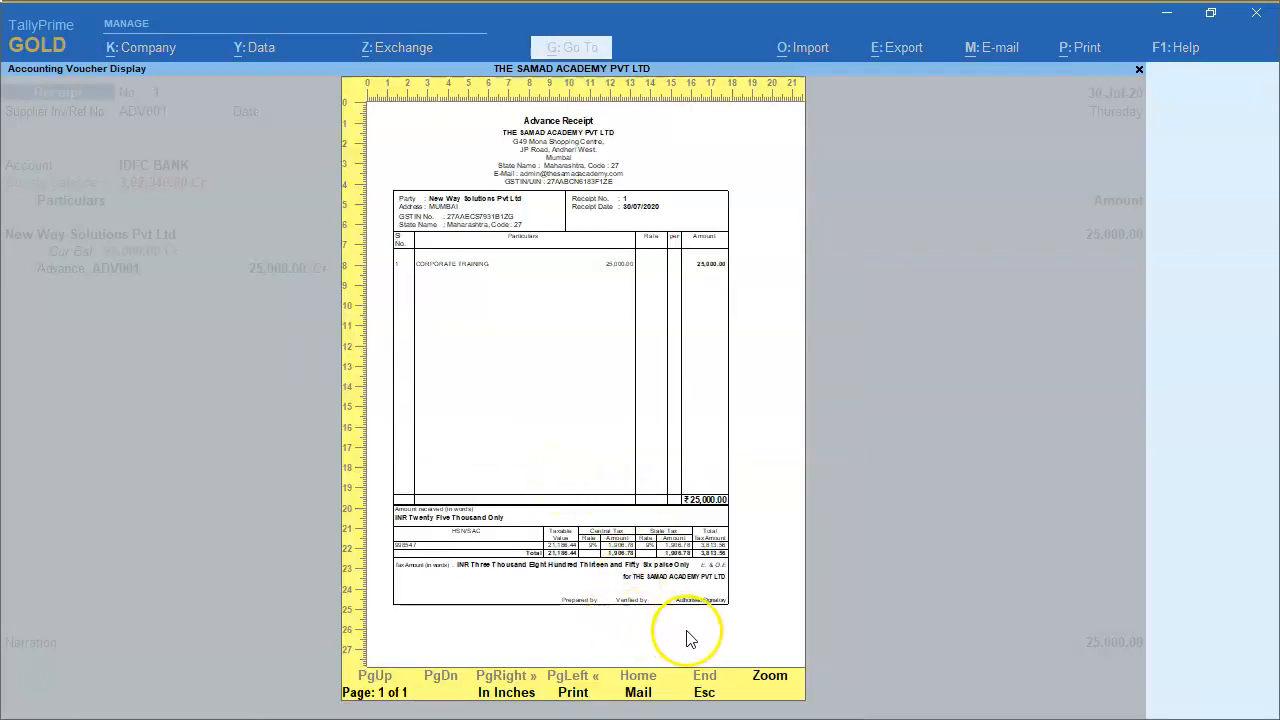
pyautogui.click(771, 684)
pyautogui.scroll(-1, 520, 410)
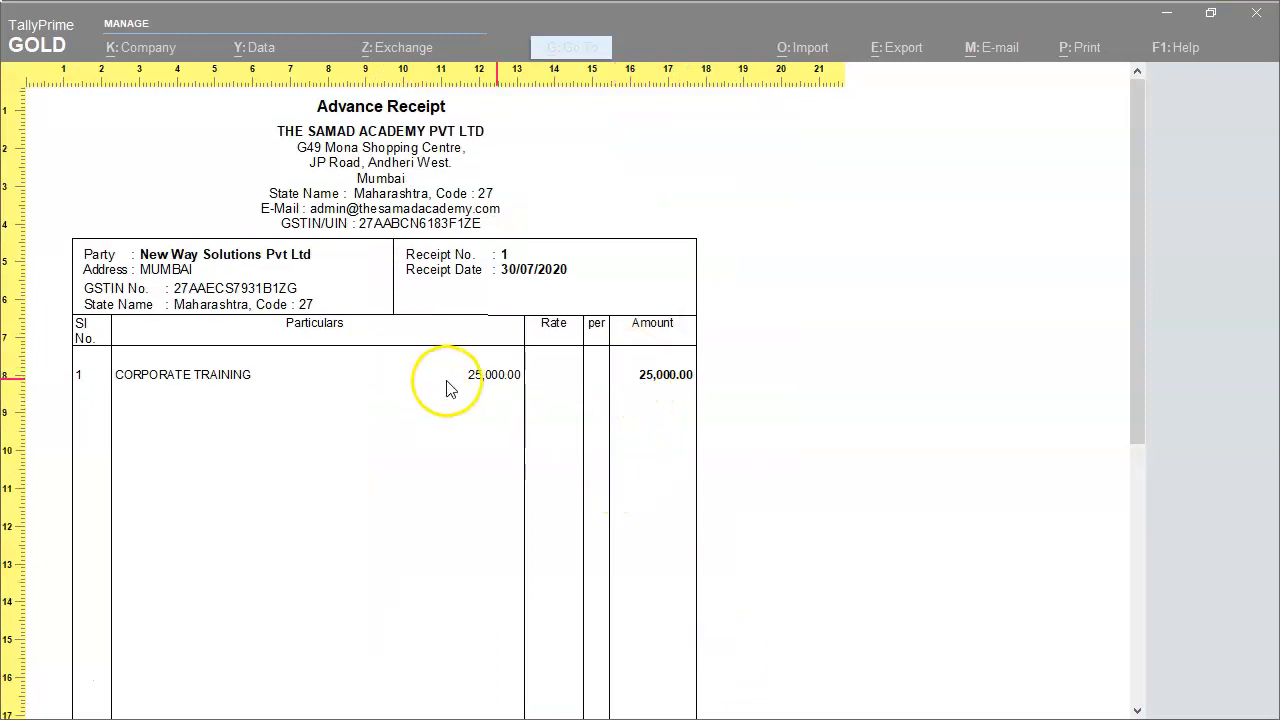
pyautogui.scroll(-5, 560, 370)
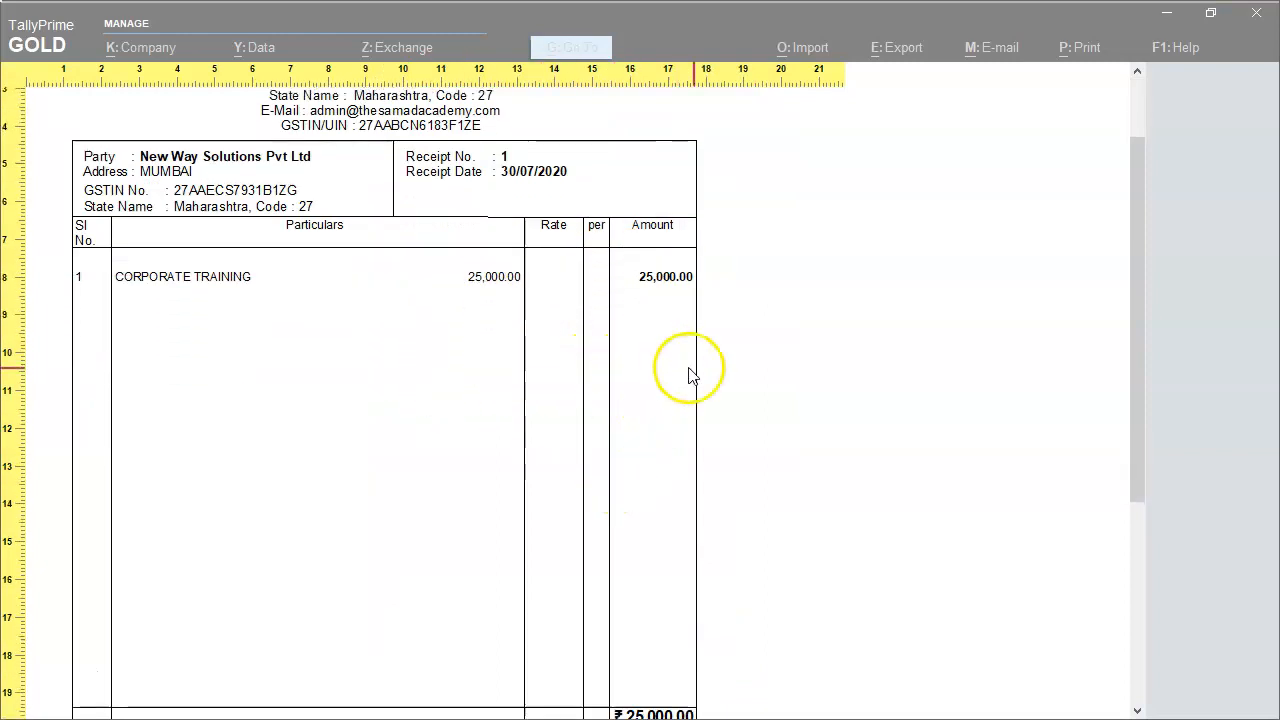
pyautogui.scroll(-3, 560, 600)
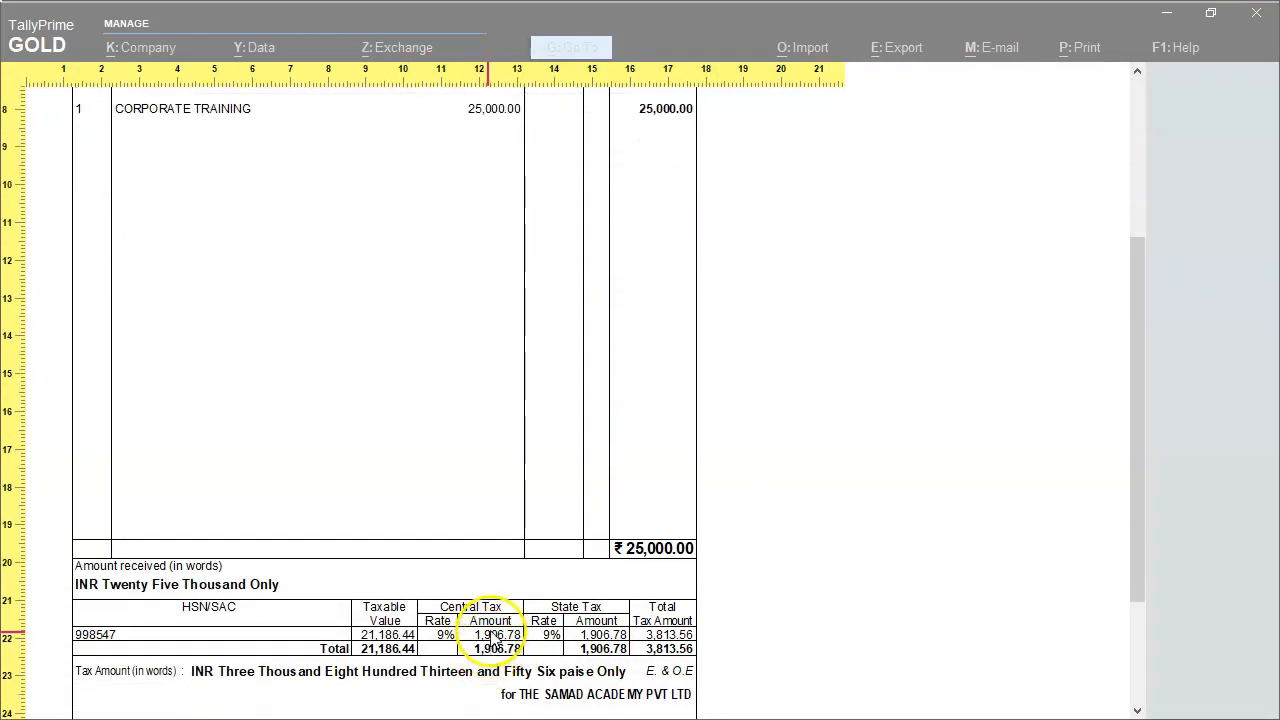
pyautogui.scroll(-2, 415, 540)
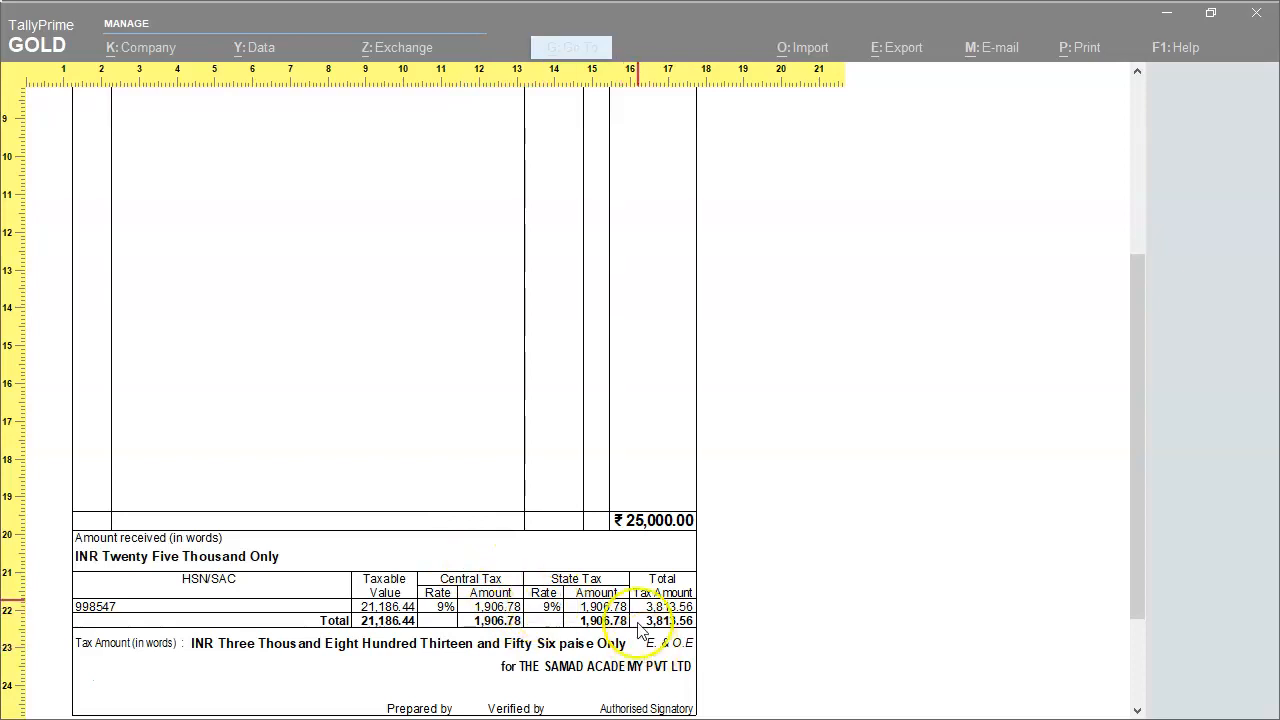
pyautogui.scroll(2, 460, 514)
pyautogui.scroll(-2, 490, 520)
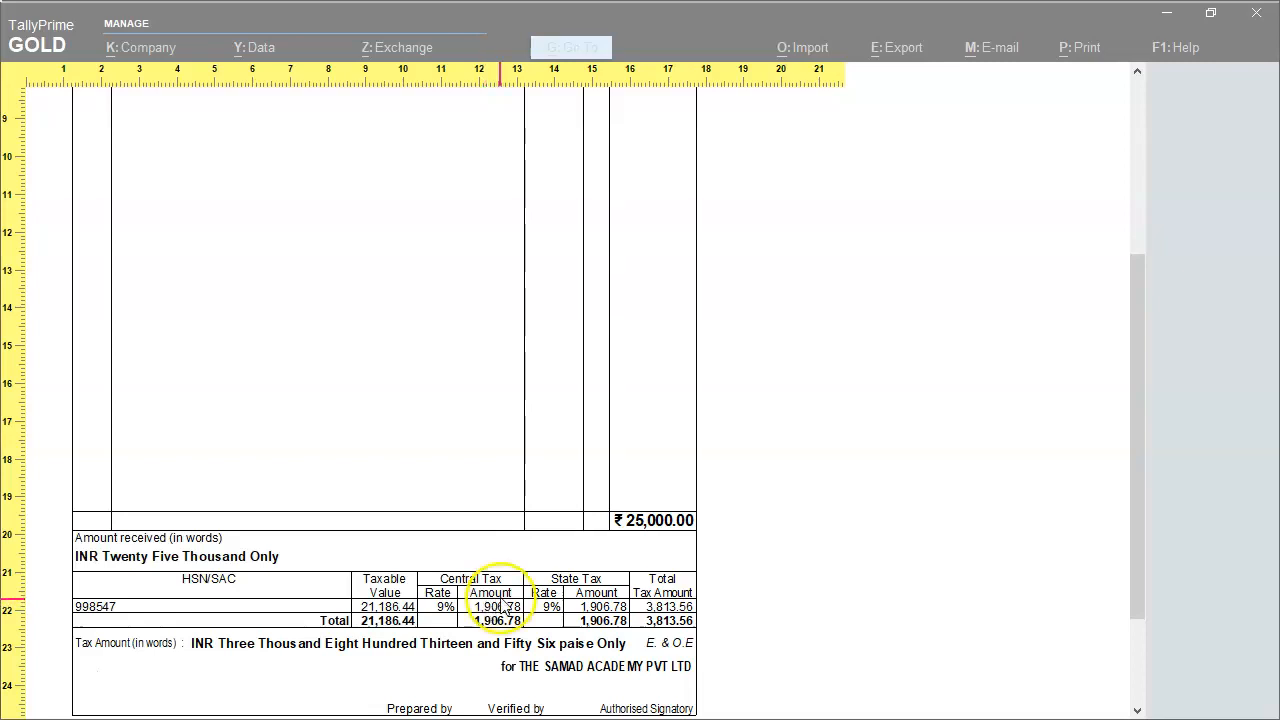
pyautogui.click(537, 467)
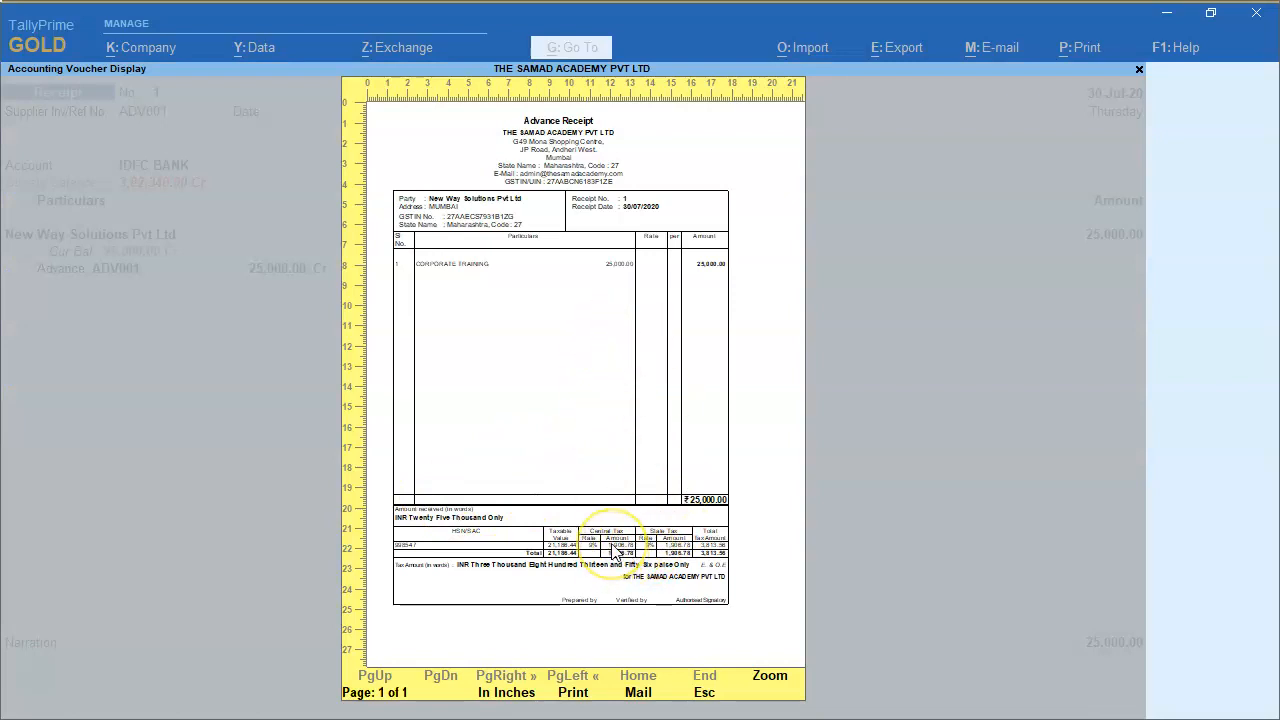
pyautogui.press('Escape')
pyautogui.press('Escape')
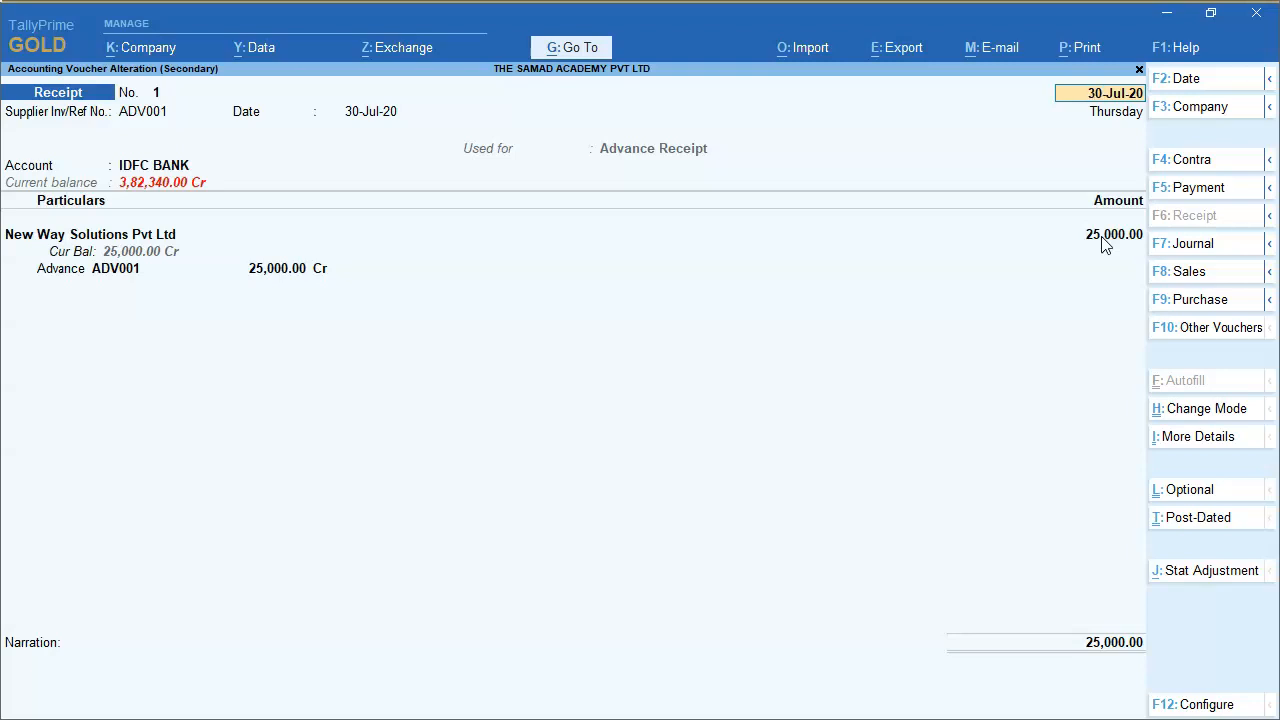
pyautogui.press('Escape')
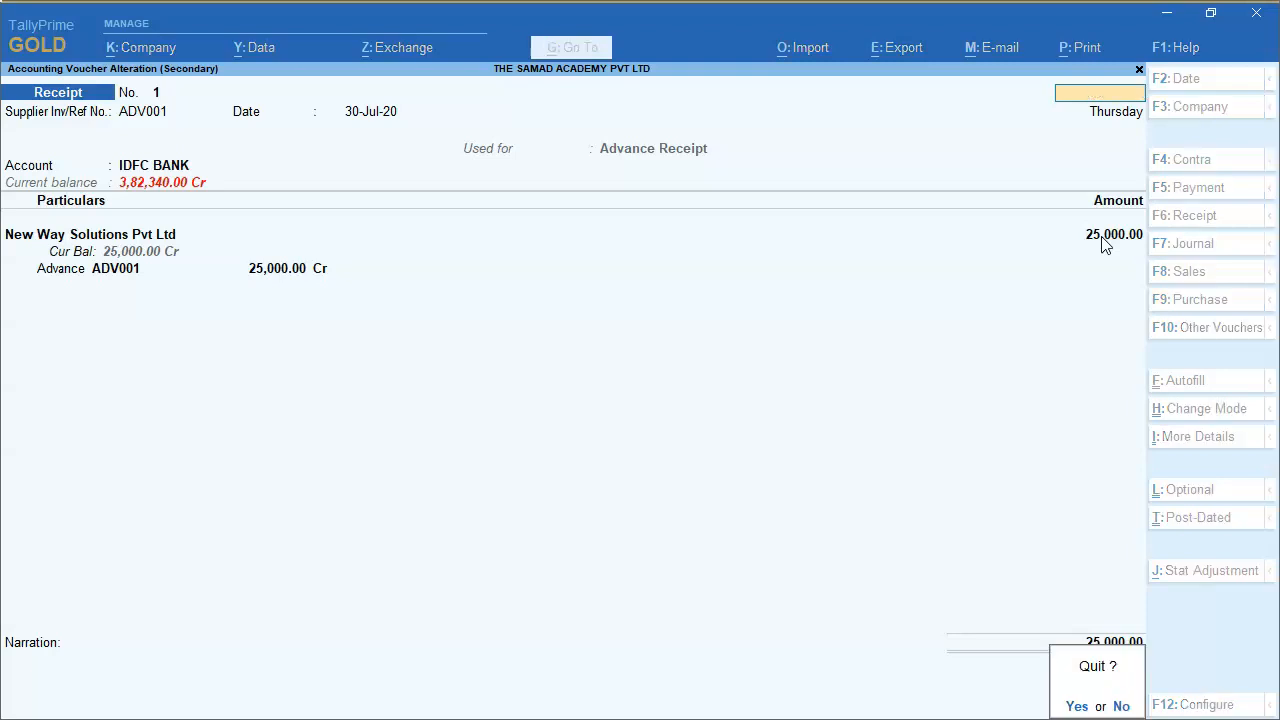
pyautogui.press('y')
pyautogui.press('Escape')
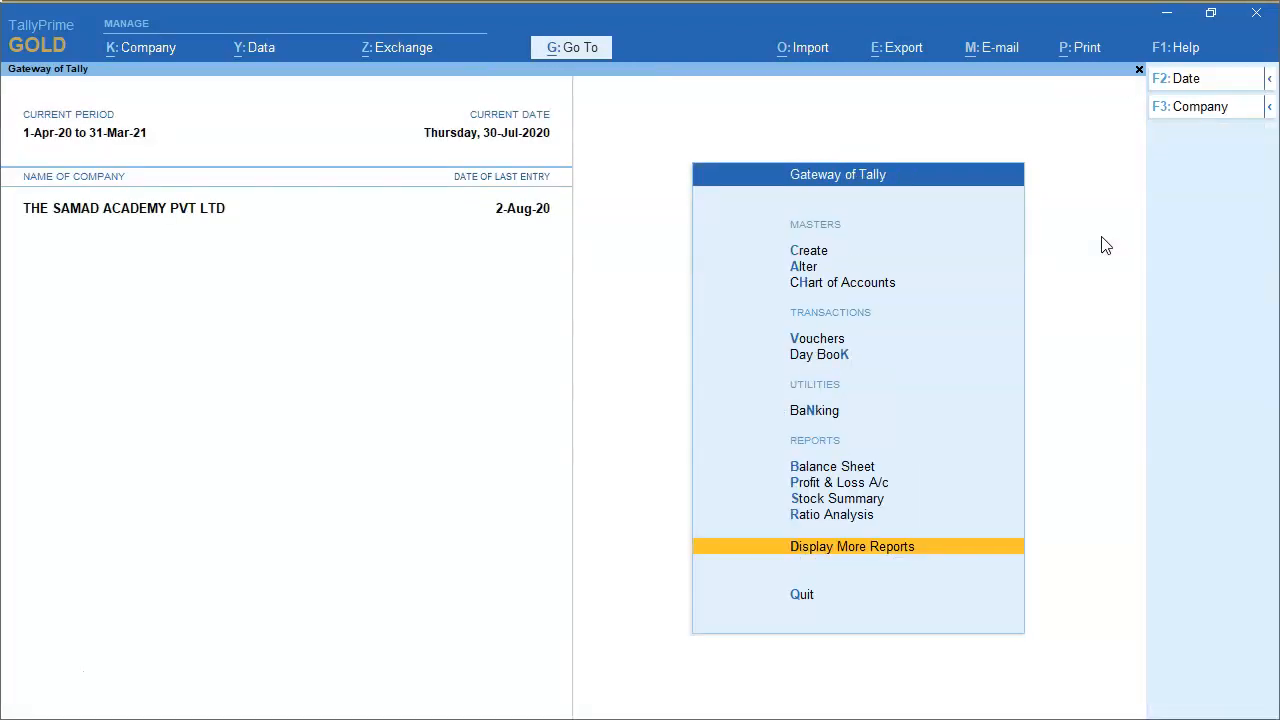
# - Open the GSTR-1 report and go to the Tax Liability (Advances received) - 11A(1), 11A(2) row
pyautogui.press('Return')
pyautogui.press('o')
pyautogui.press('Return')
pyautogui.press('Down')
pyautogui.press('Down')
pyautogui.press('Down')
pyautogui.press('Down')
pyautogui.press('Down')
pyautogui.press('Down')
pyautogui.press('Down')
pyautogui.press('Down')
pyautogui.press('Down')
pyautogui.press('Down')
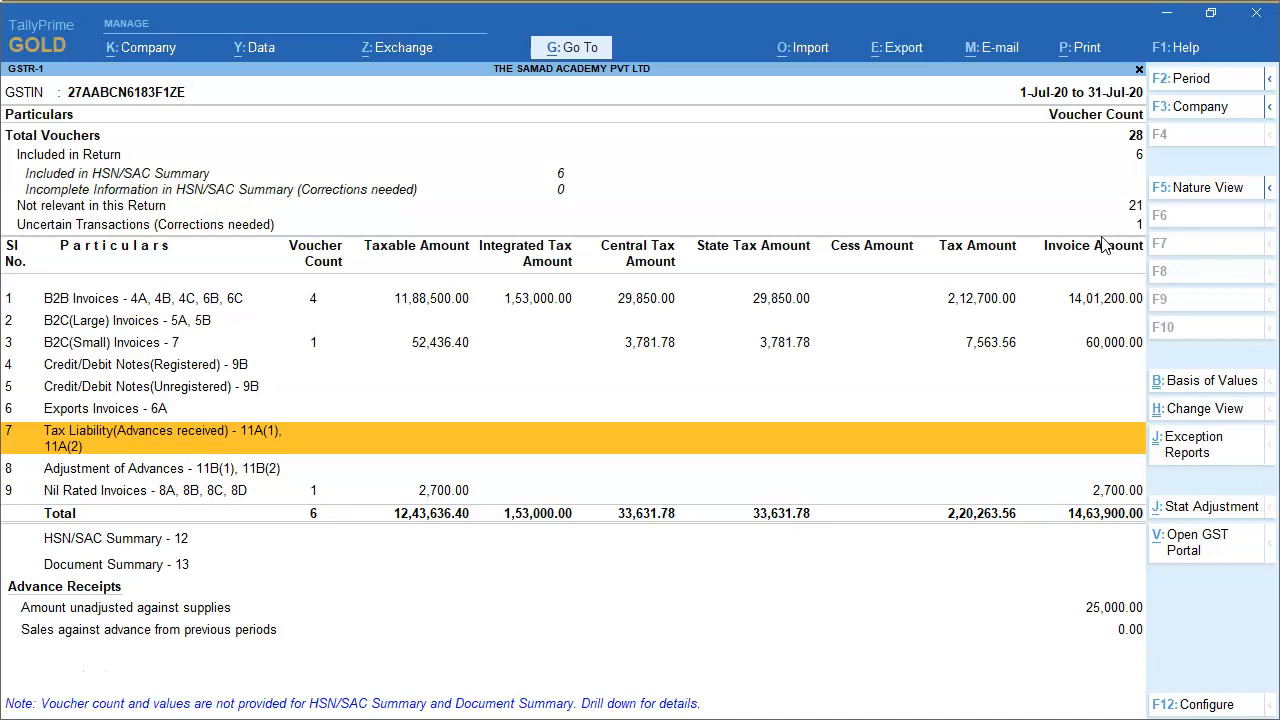
# - Drill into Amount unadjusted against supplies under Advance Receipts in GSTR-1
pyautogui.press('Return')
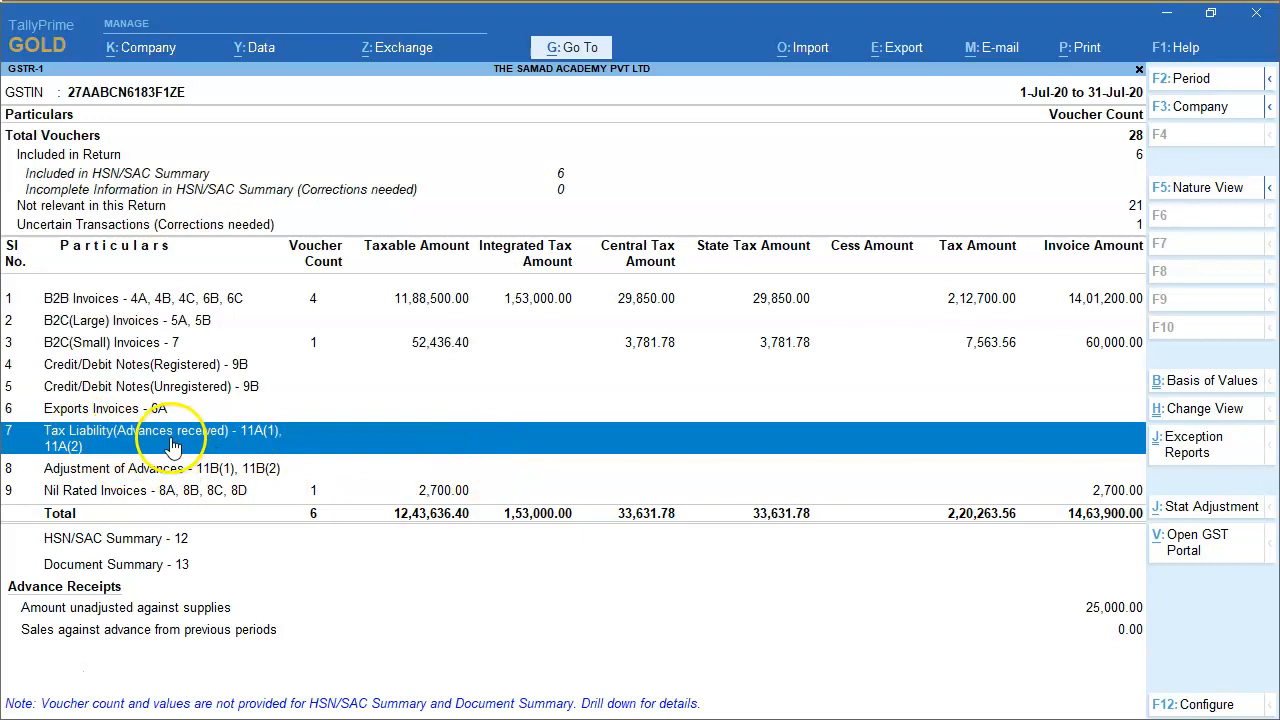
pyautogui.press('space')
pyautogui.click(127, 612)
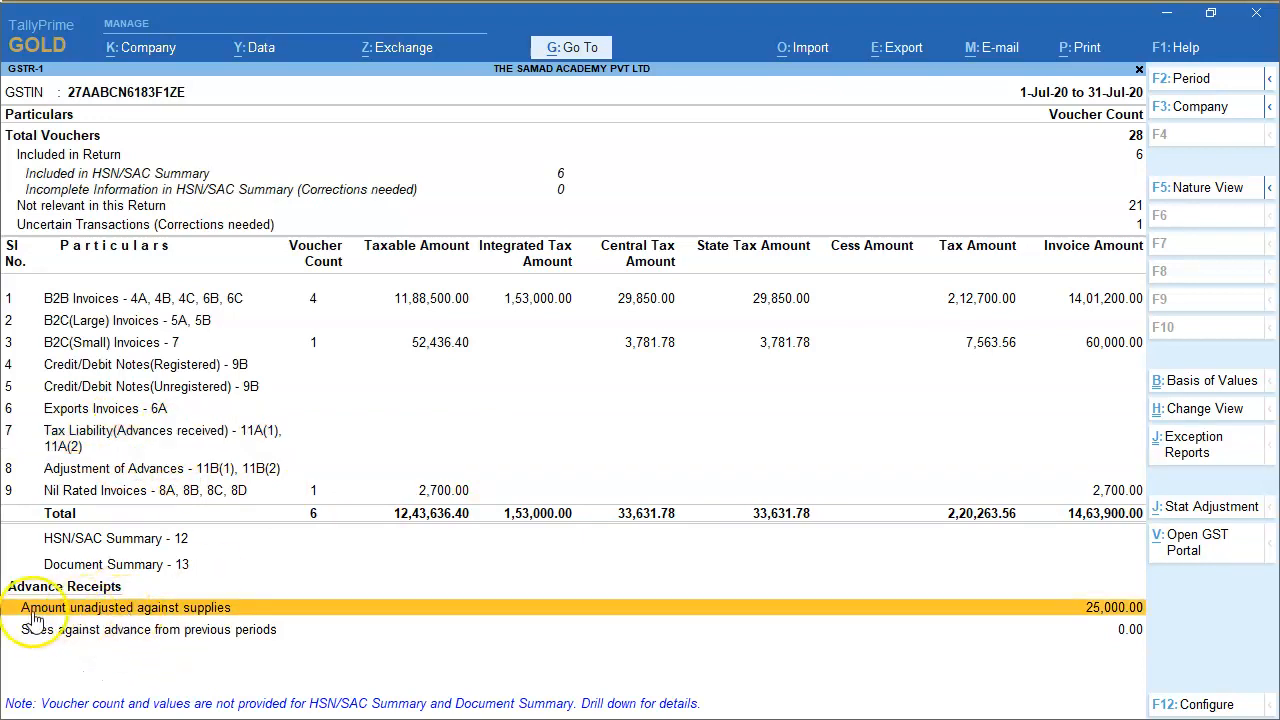
pyautogui.click(1032, 630)
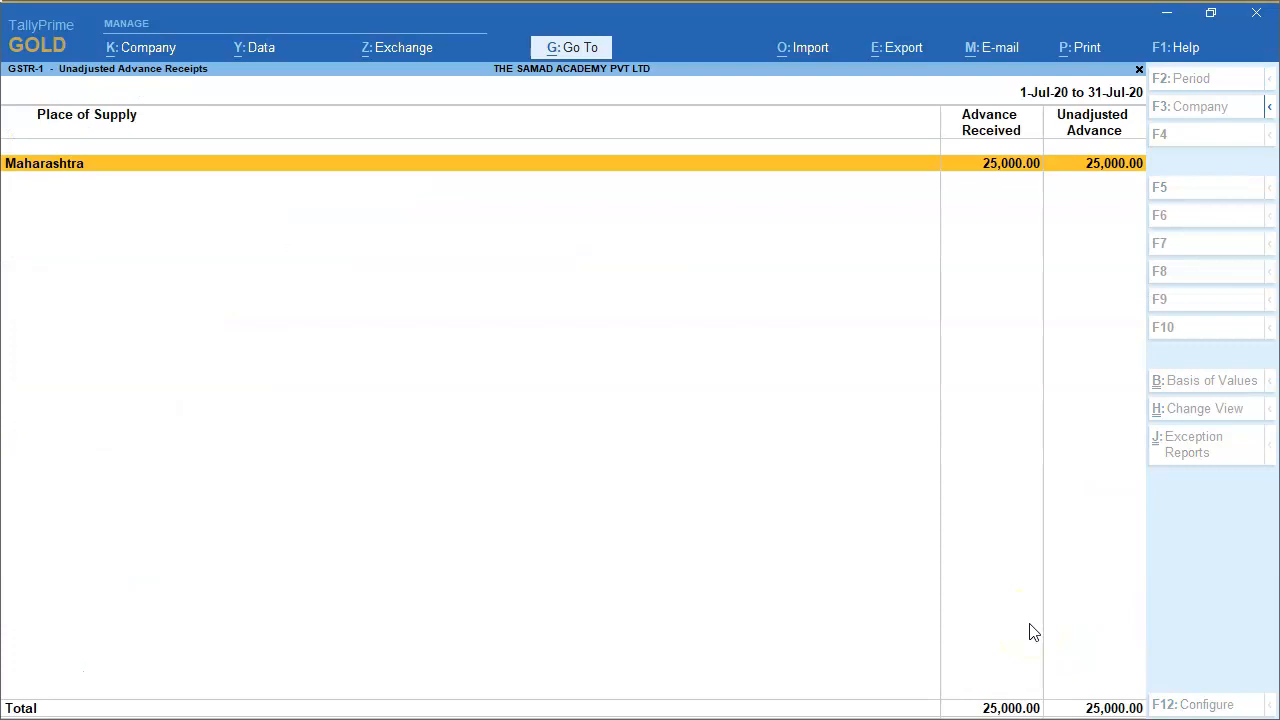
# - Drill into Maharashtra's unadjusted advance receipts, examine the summary of tax liability and balance liability to be booked, and exit the report
pyautogui.click(1032, 630)
pyautogui.press('space')
pyautogui.press('space')
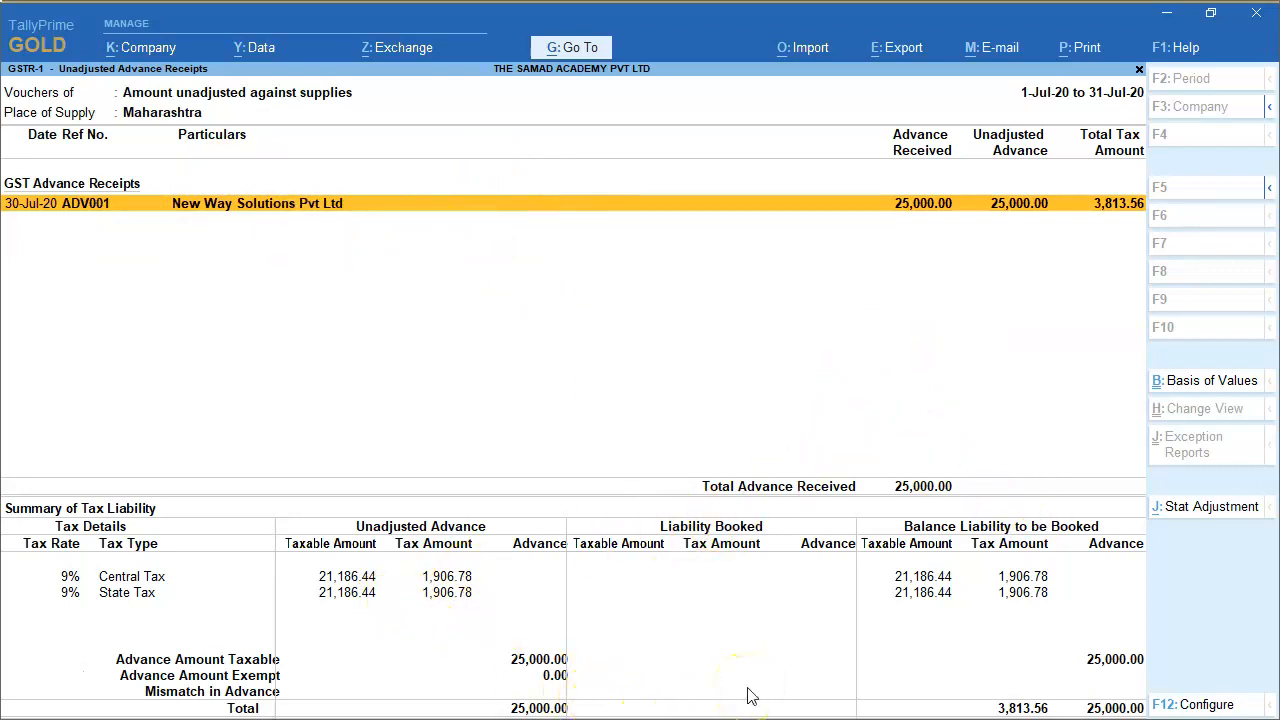
pyautogui.click(800, 700)
pyautogui.click(886, 702)
pyautogui.press('Escape')
pyautogui.press('Escape')
pyautogui.press('Escape')
pyautogui.press('Escape')
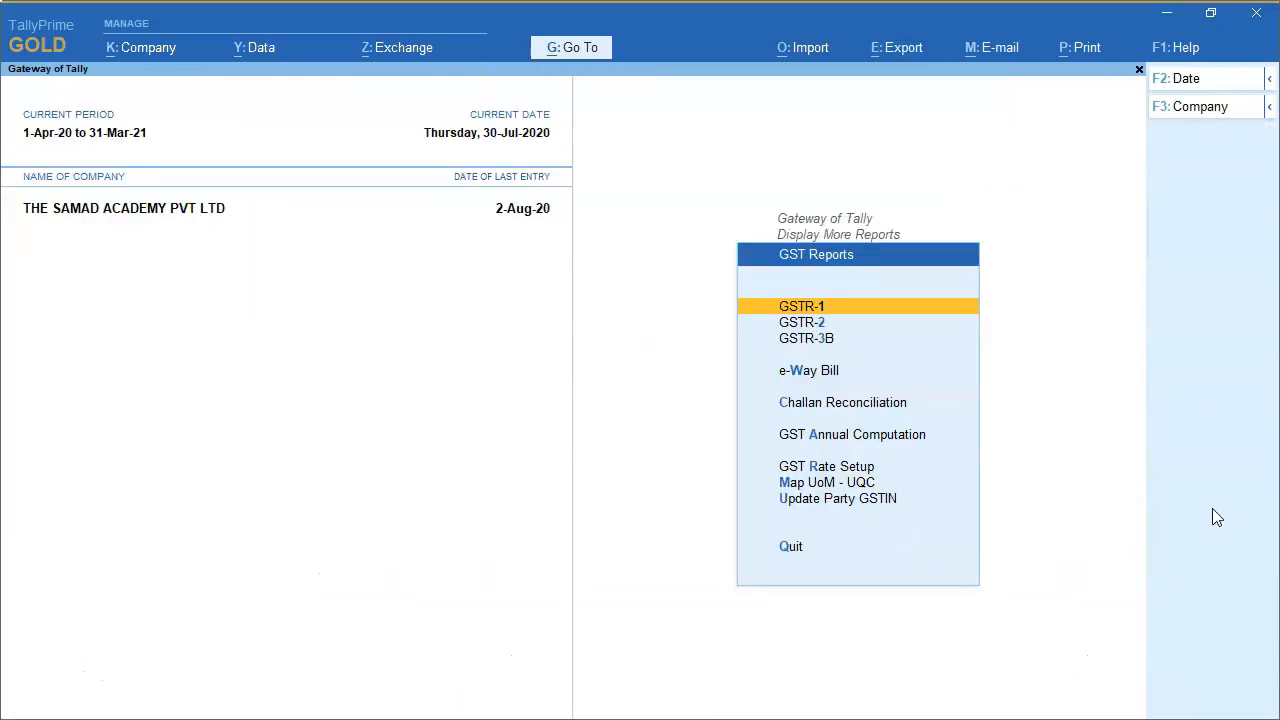
# - Start a new journal voucher dated 31-Jul-20
pyautogui.press('Escape')
pyautogui.press('Down')
pyautogui.press('Down')
pyautogui.press('Down')
pyautogui.press('Down')
pyautogui.press('Down')
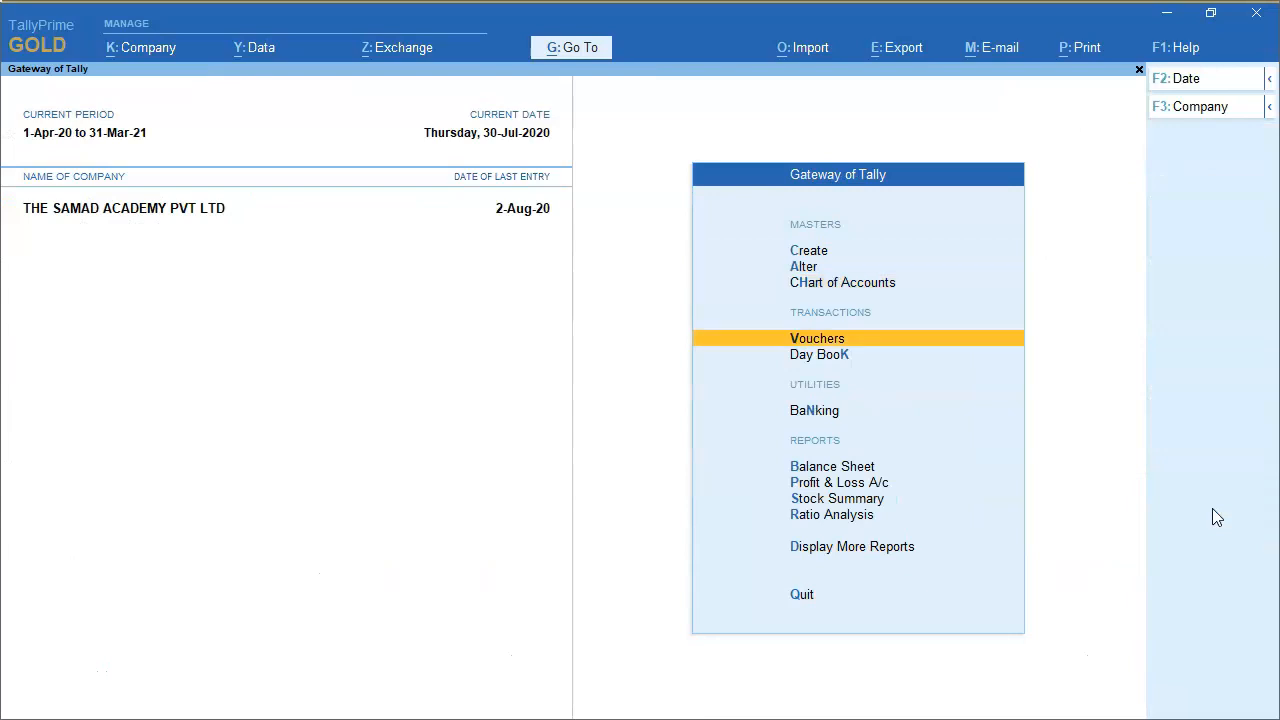
pyautogui.press('Return')
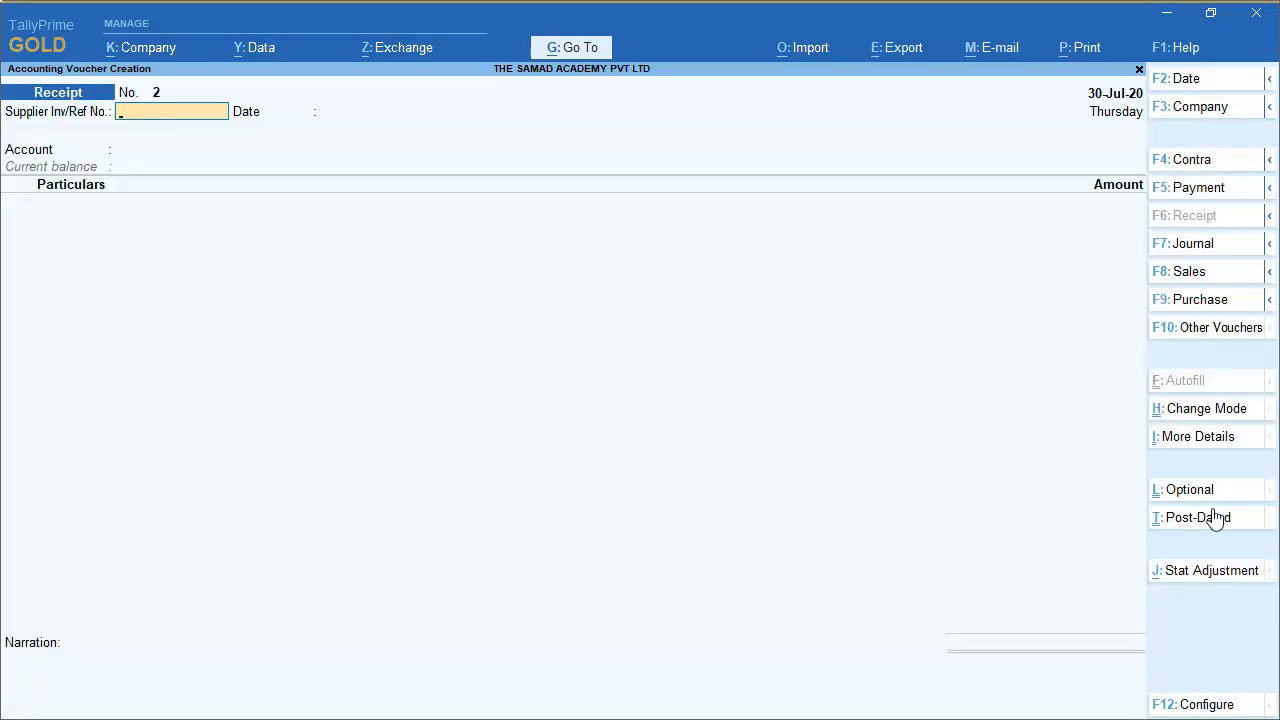
pyautogui.click(1194, 86)
pyautogui.write('31.7')
pyautogui.press('Return')
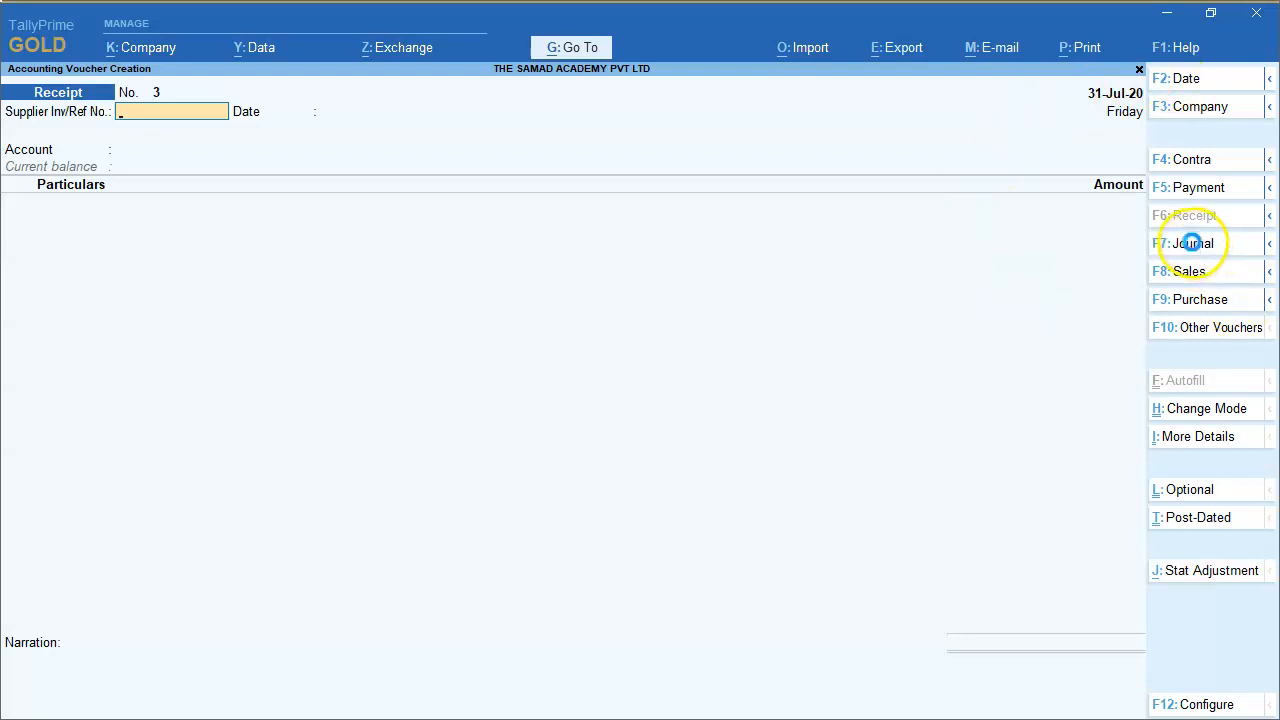
pyautogui.click(1195, 248)
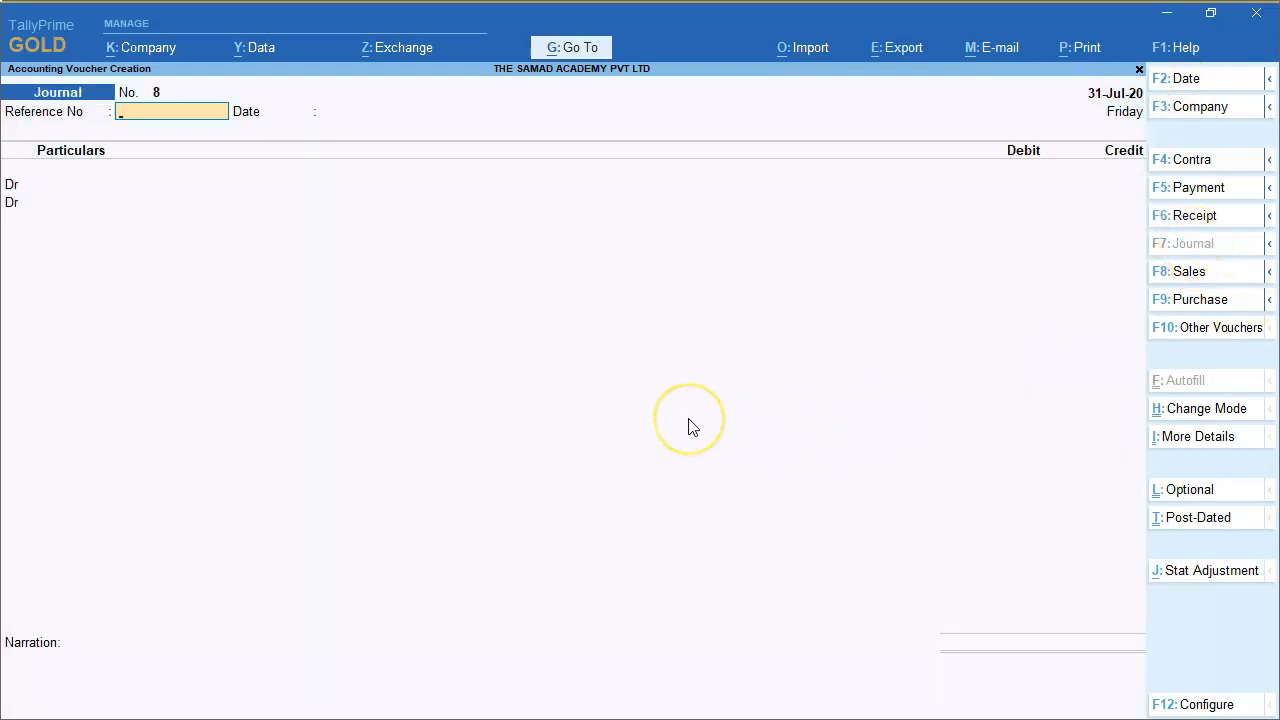
# - Set the journal's stat adjustment to GST, Increase of Tax Liability, On Account of Advance Receipts
pyautogui.click(1198, 575)
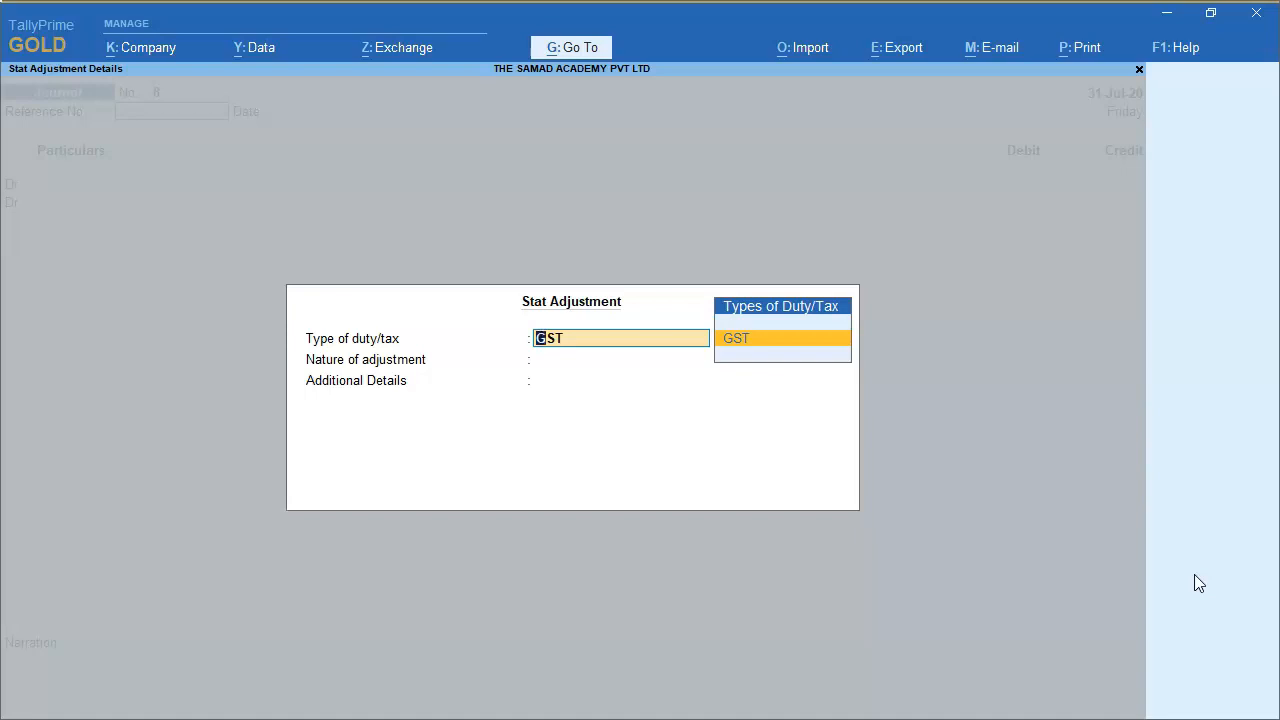
pyautogui.press('Return')
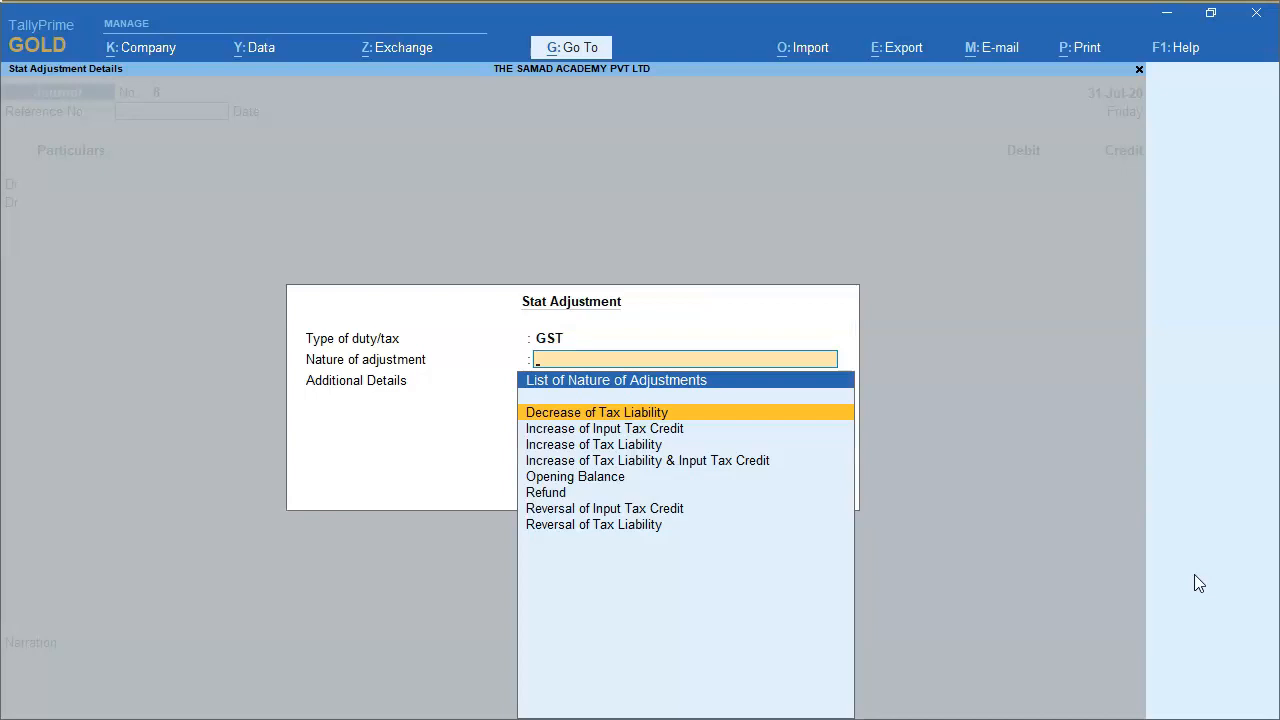
pyautogui.press('Down')
pyautogui.press('Down')
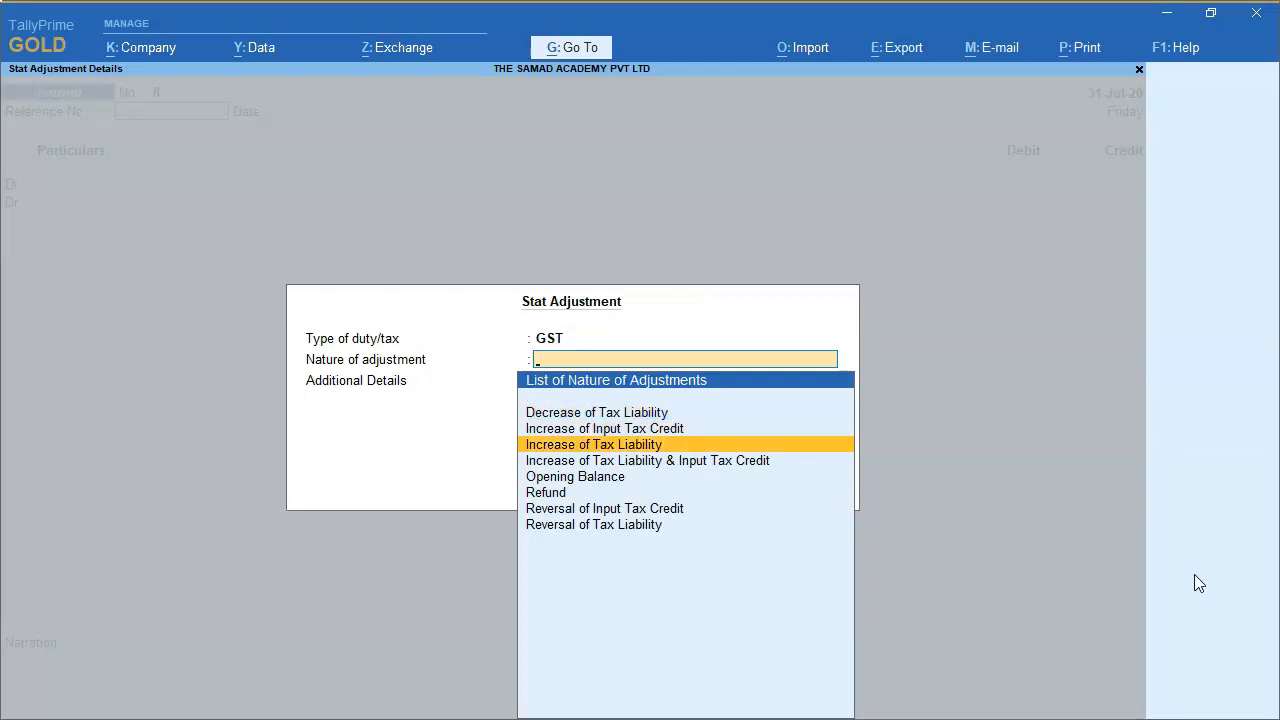
pyautogui.press('Return')
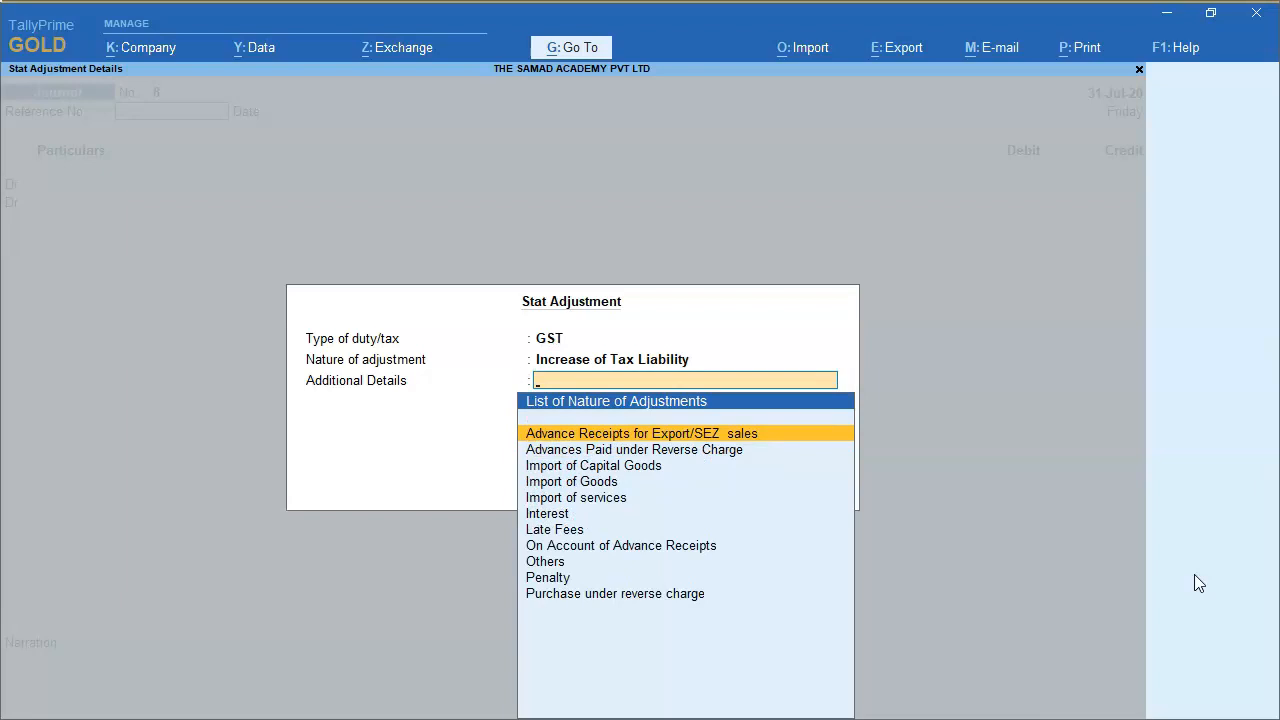
pyautogui.write('AD')
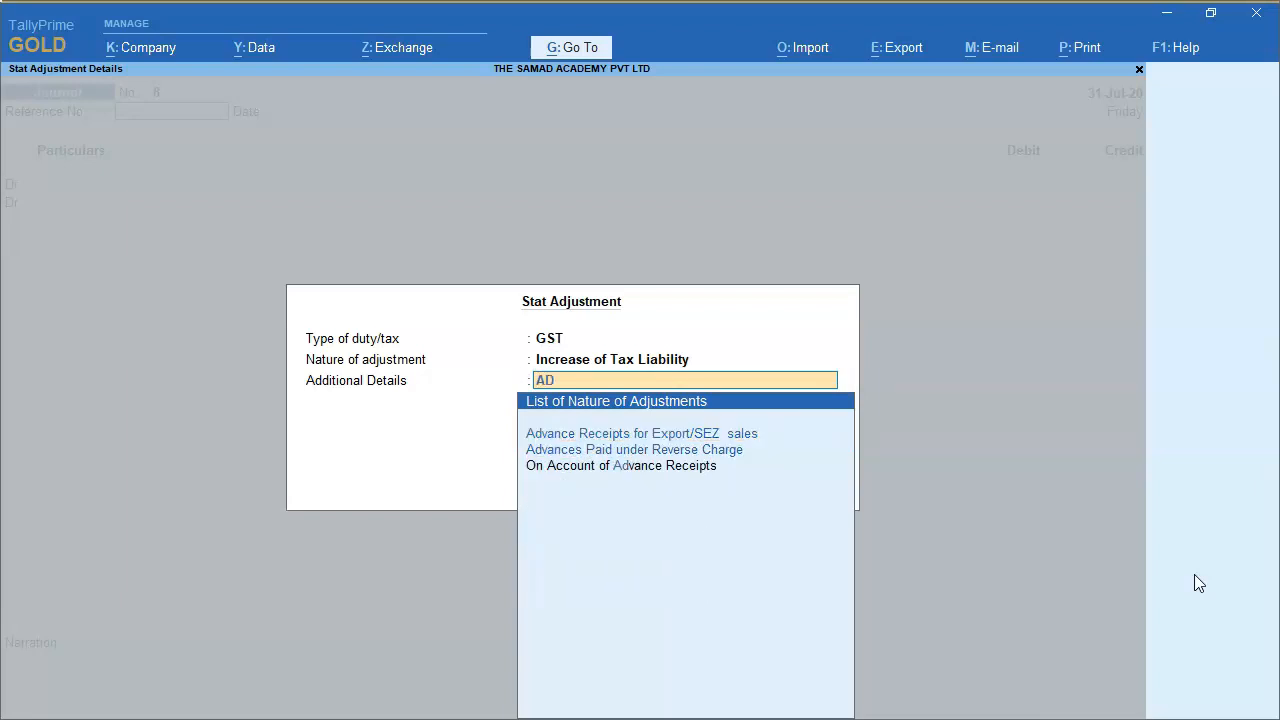
pyautogui.press('Down')
pyautogui.press('Down')
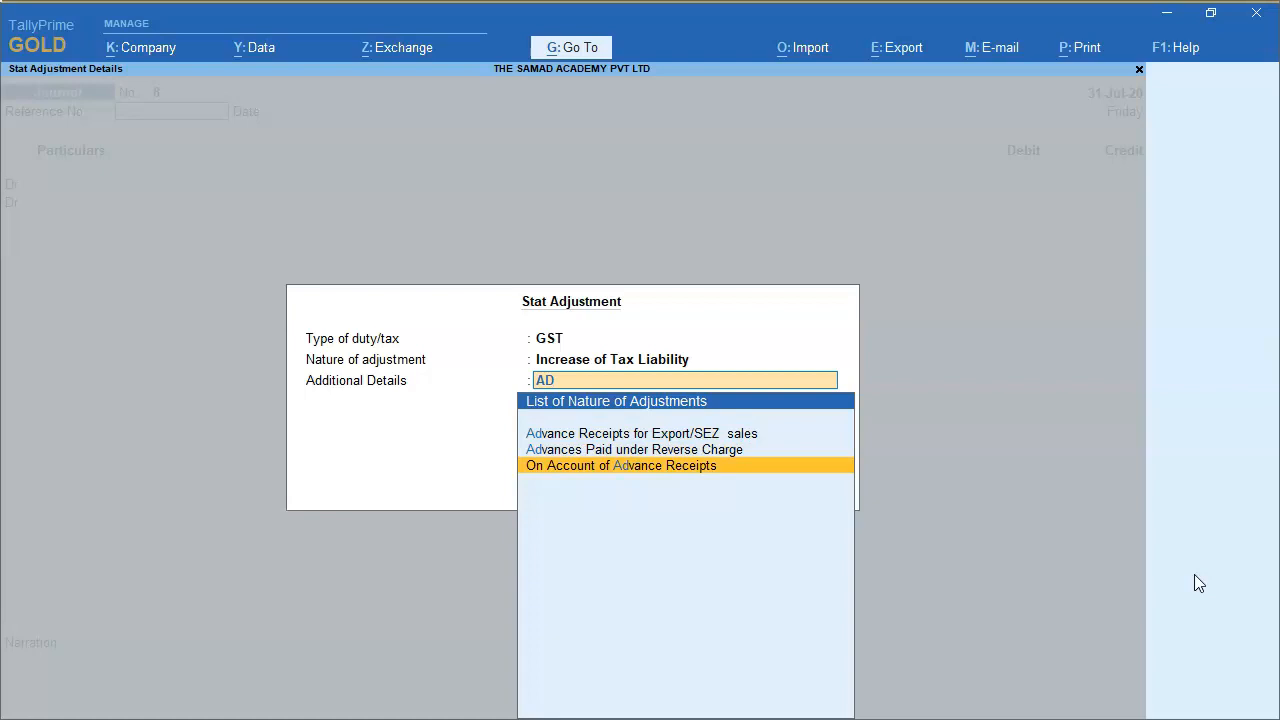
pyautogui.press('Return')
pyautogui.press('Return')
pyautogui.press('Return')
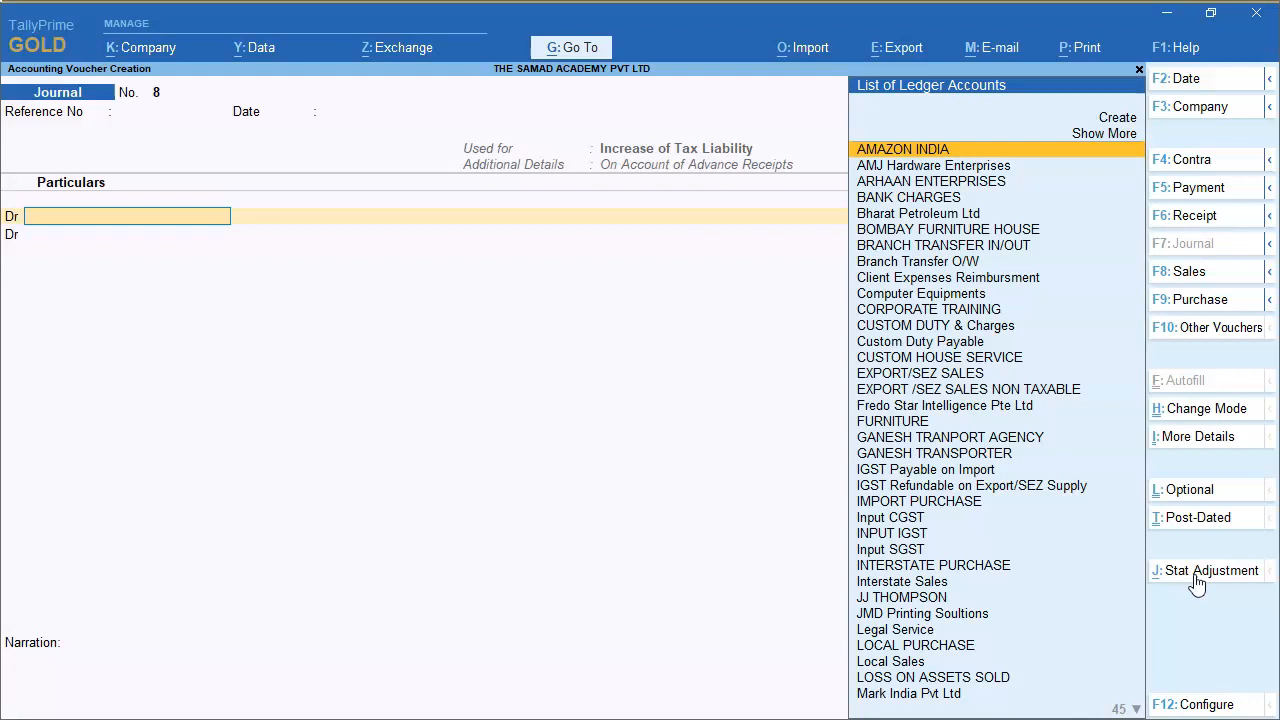
# - Create the ledger TAX ON ADVANCE RECEIPT under Current Assets for the journal's debit entry and save it
pyautogui.hotkey('alt', 'c')
pyautogui.write('TAX ON ADV')
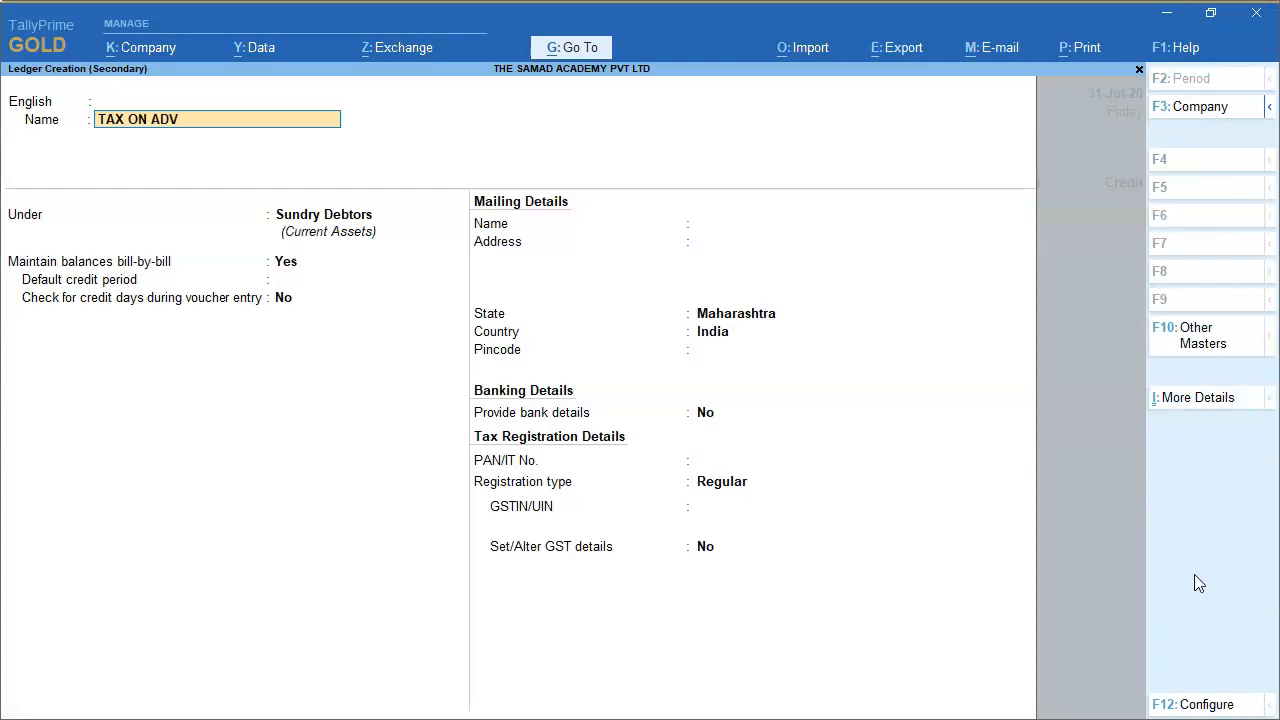
pyautogui.write('ANCE RECEIPT')
pyautogui.press('Return')
pyautogui.press('Return')
pyautogui.write('CU')
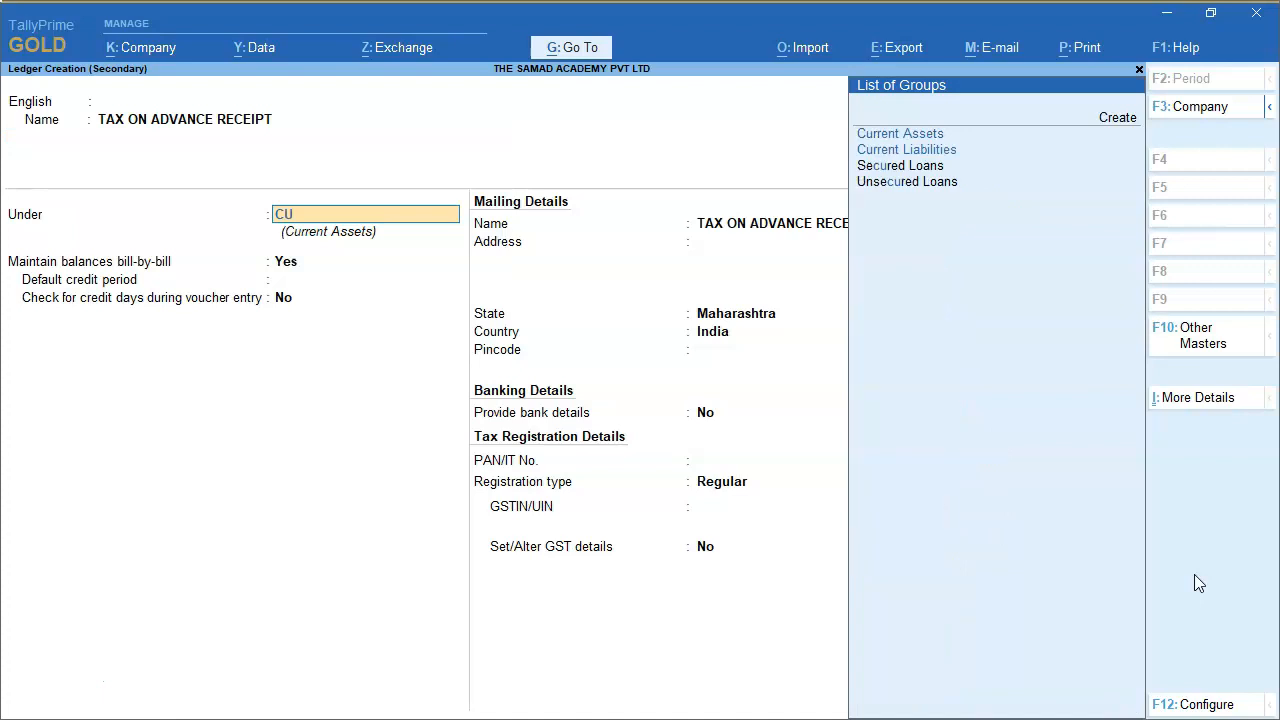
pyautogui.press('Return')
pyautogui.press('Return')
pyautogui.press('Return')
pyautogui.press('Return')
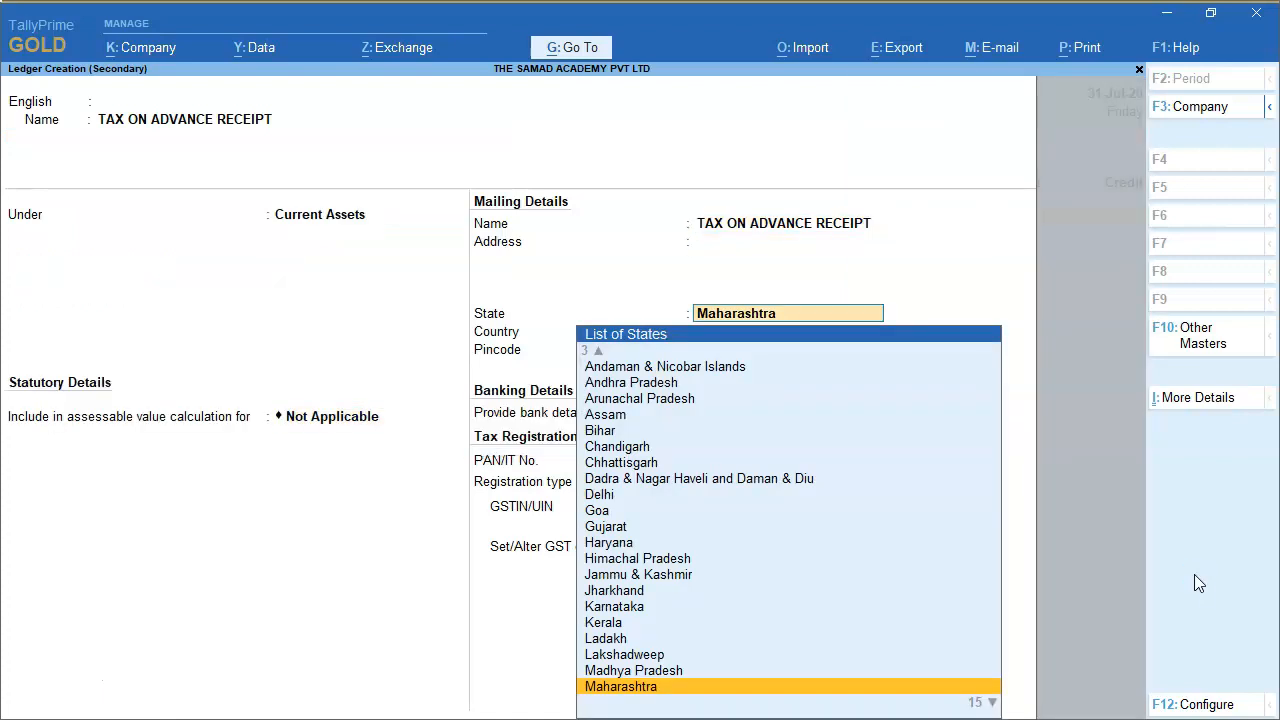
pyautogui.press('ctrl')
pyautogui.hotkey('ctrl', 'a')
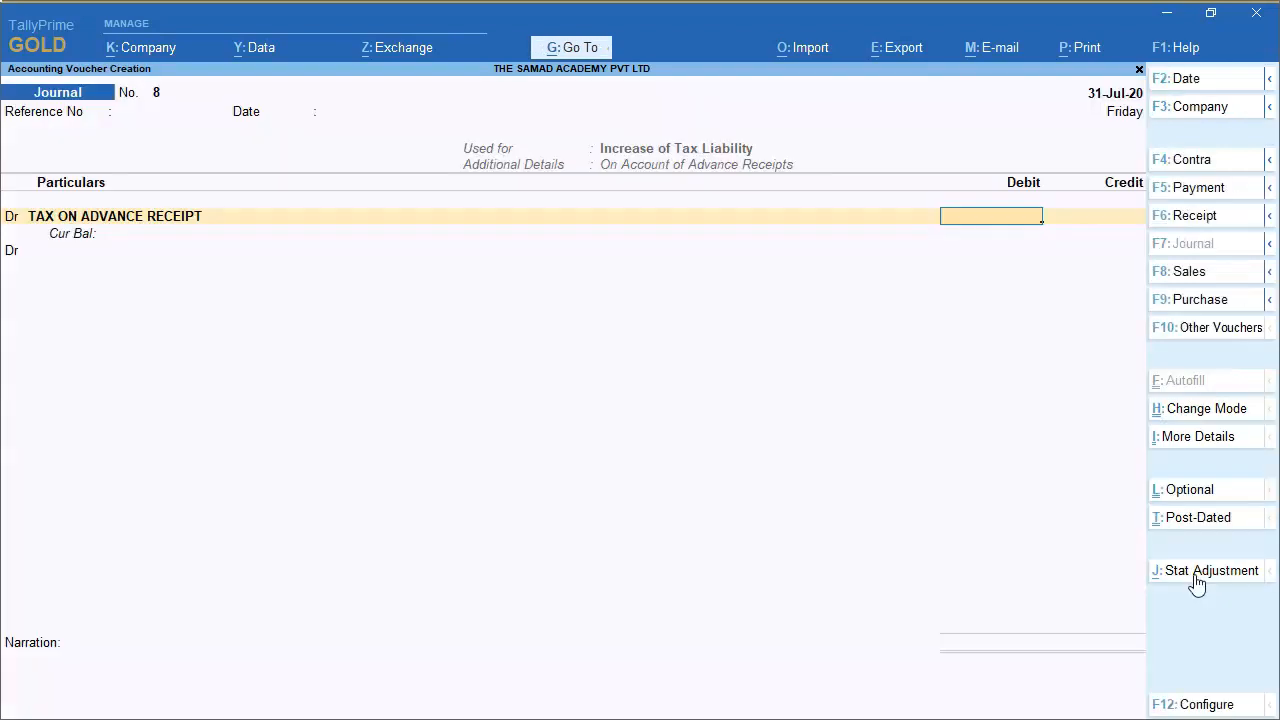
# - Calculate 1906.78*2 and enter 3,813.56 as the debit amount for TAX ON ADVANCE RECEIPT
pyautogui.hotkey('ctrl', 'n')
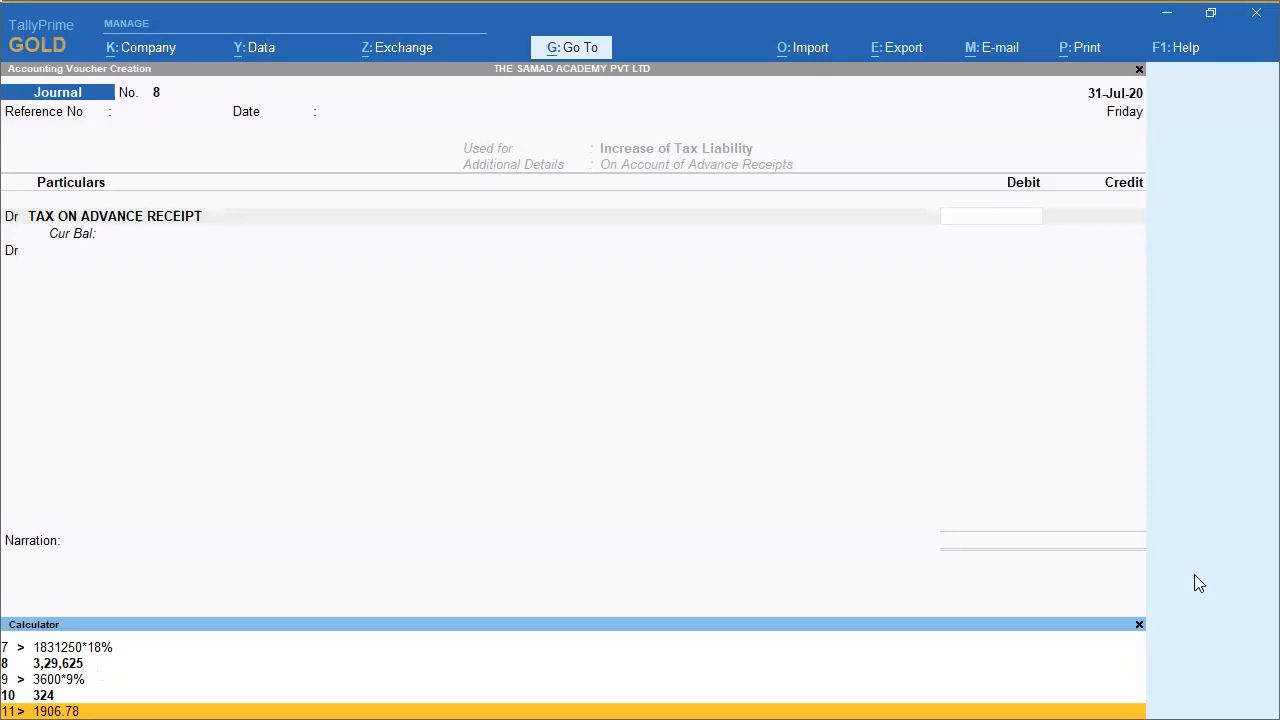
pyautogui.press('Return')
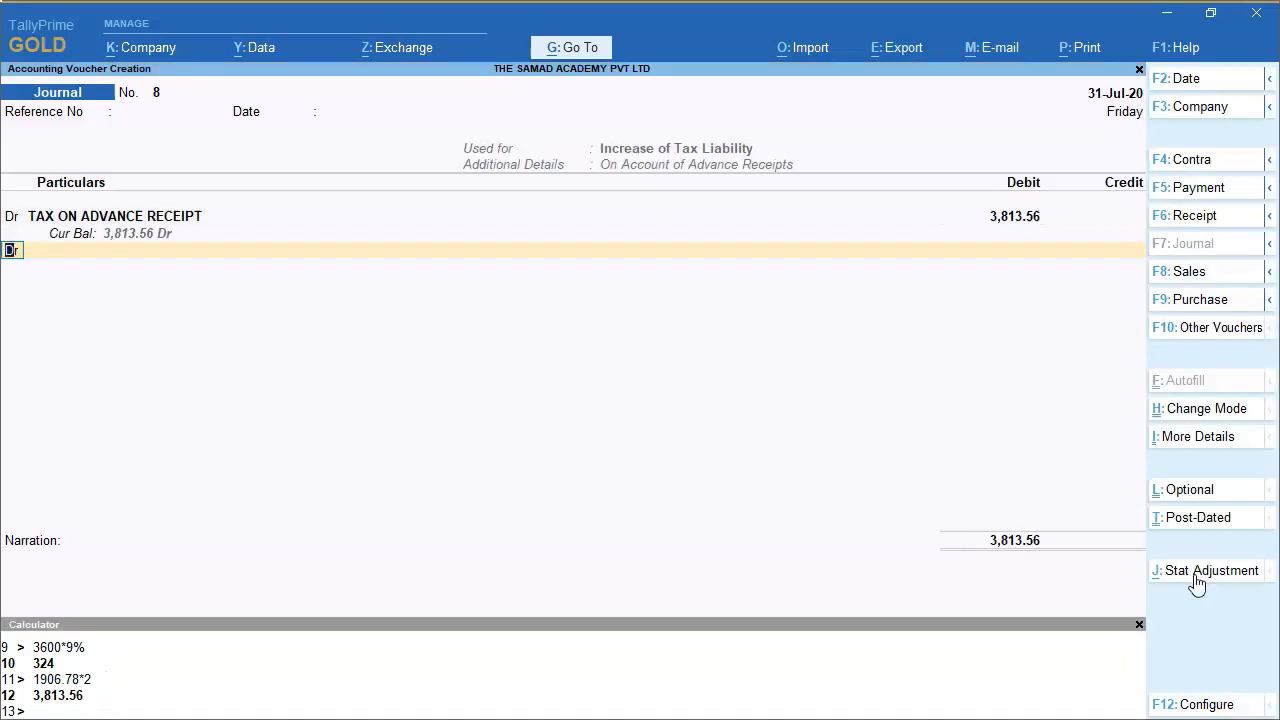
pyautogui.press('Return')
# - Credit Output CGST with 1,906.78 at a 9% rate on a taxable value of 21,186.44
pyautogui.press('BackSpace')
pyautogui.write('C')
pyautogui.press('Return')
pyautogui.write('out')
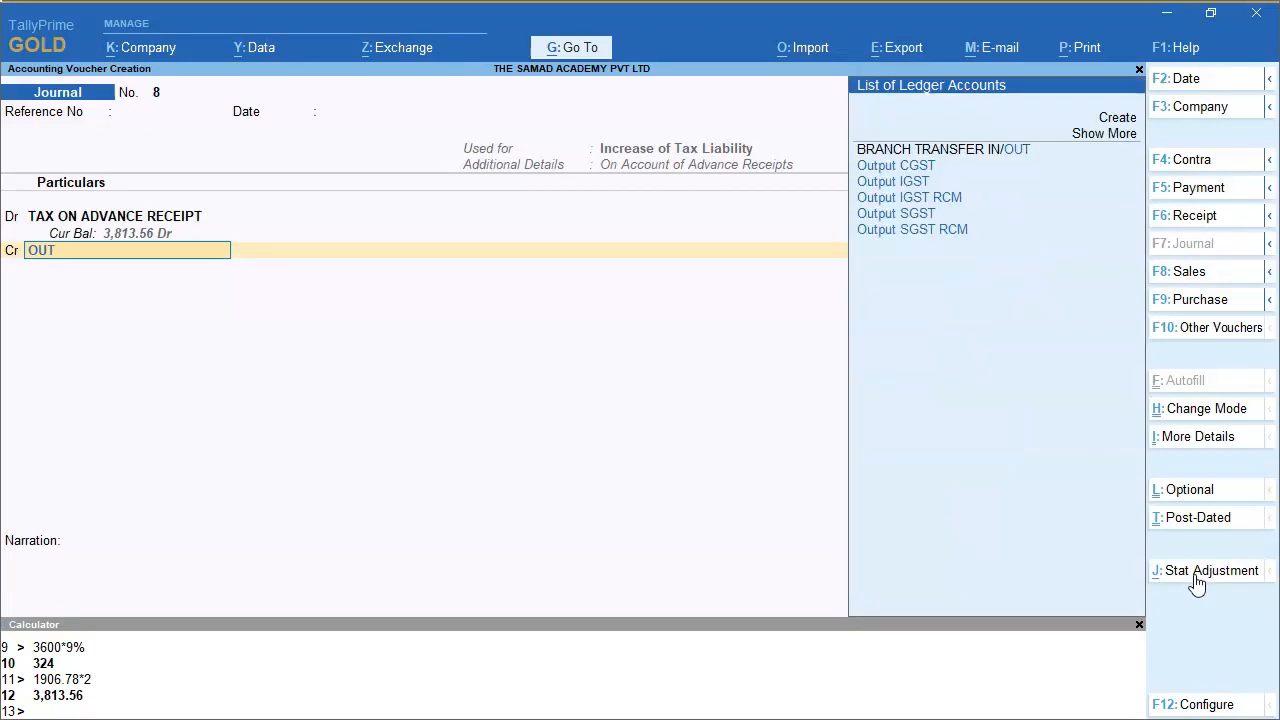
pyautogui.press('Down')
pyautogui.press('Return')
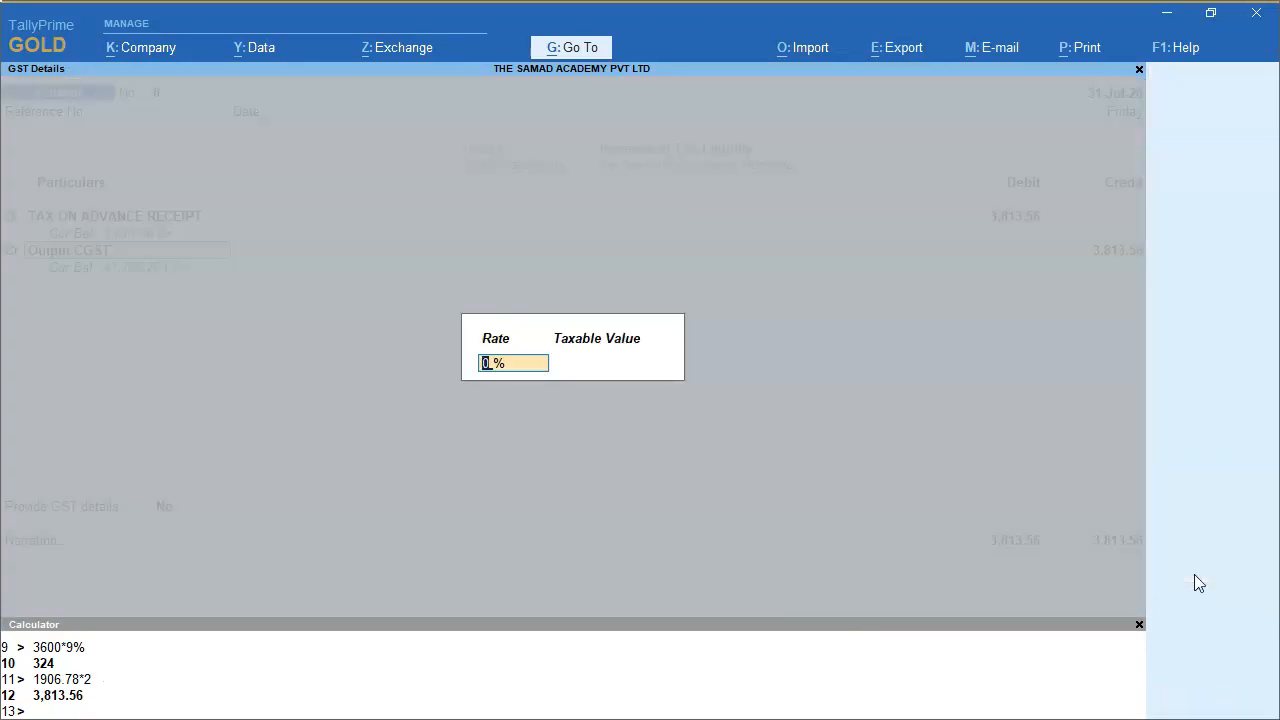
pyautogui.write('9')
pyautogui.press('Return')
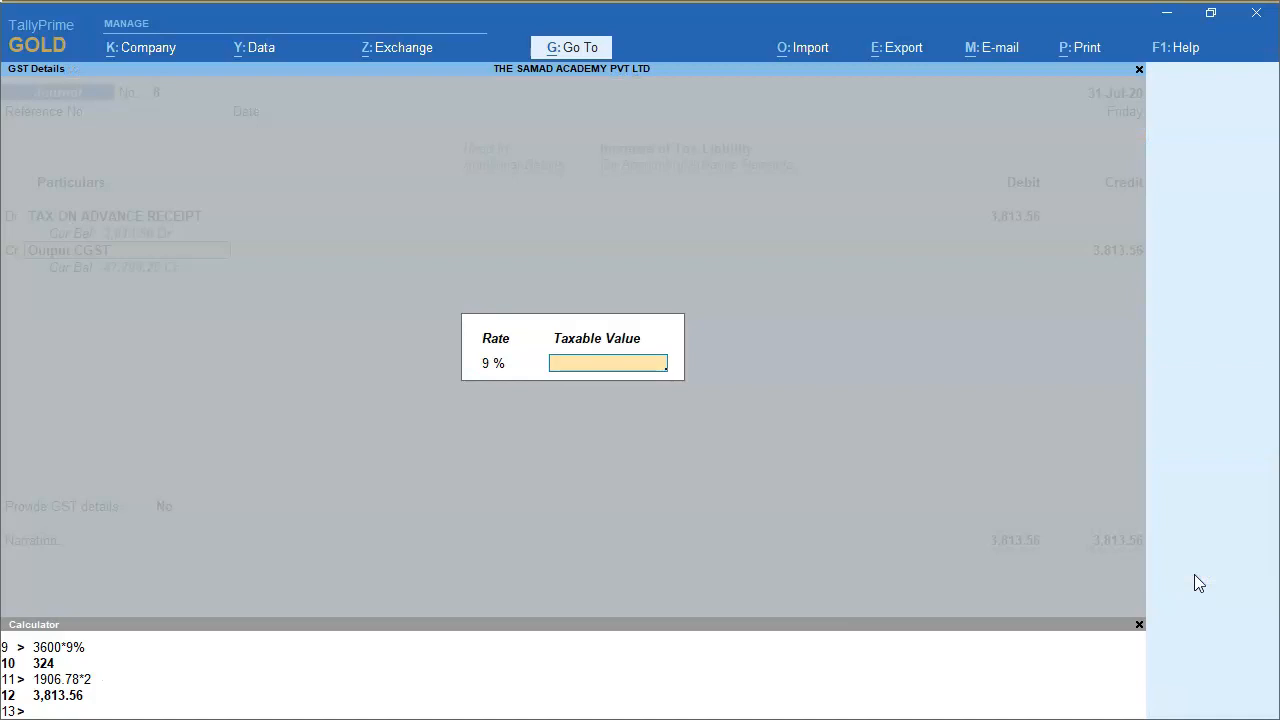
pyautogui.write('21186.44')
pyautogui.press('Return')
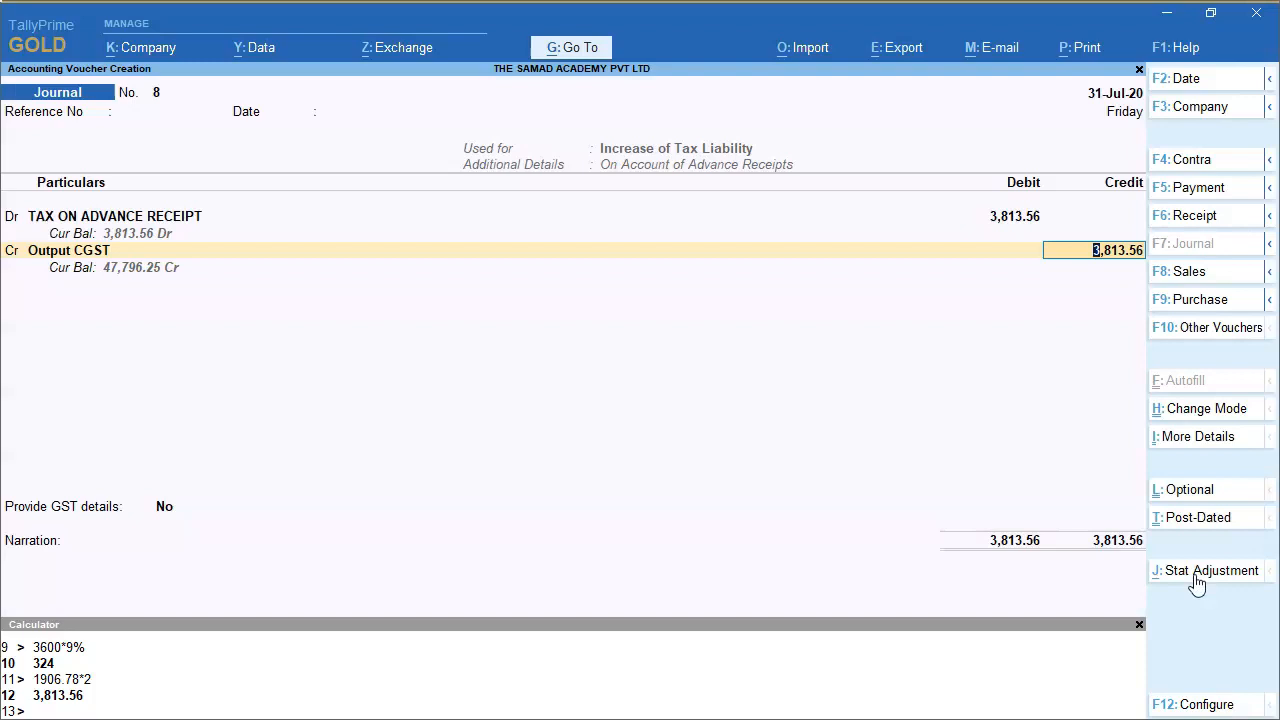
pyautogui.write('1,906.78')
pyautogui.press('Return')
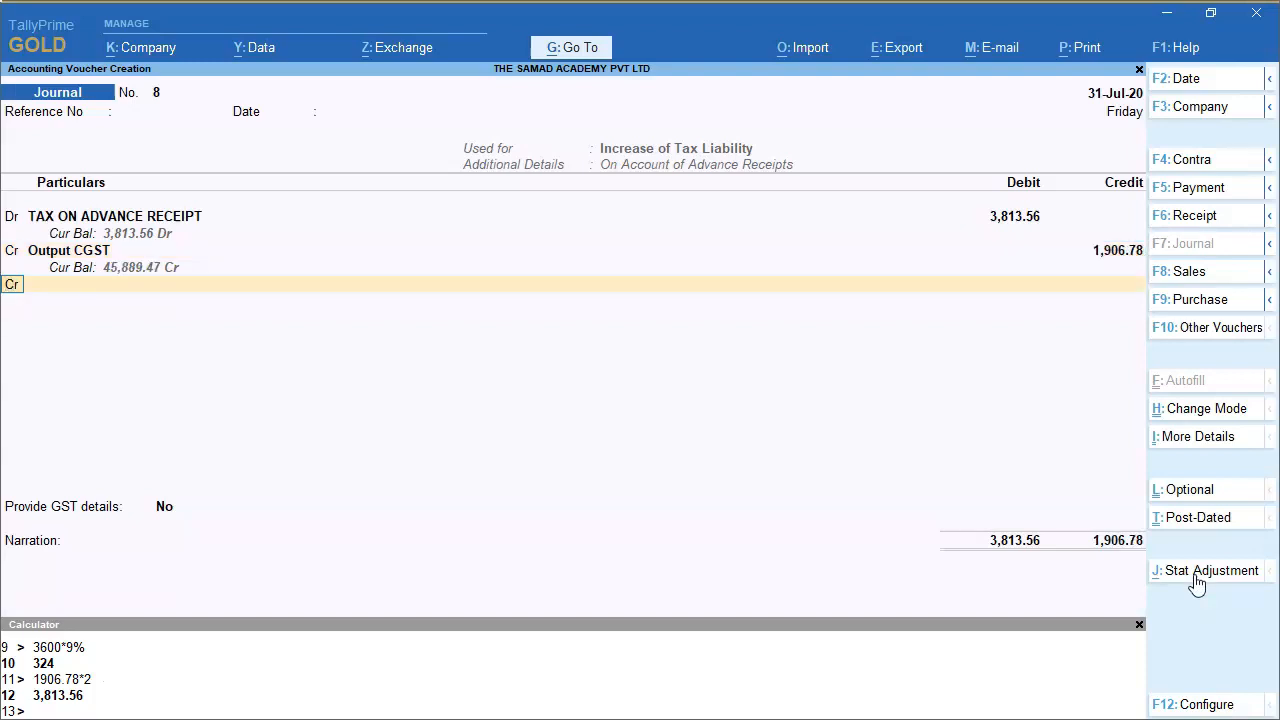
# - Credit Output SGST with 1,906.78 at a 9% rate on a taxable value of 21,186.44
pyautogui.press('Return')
pyautogui.write('OUT')
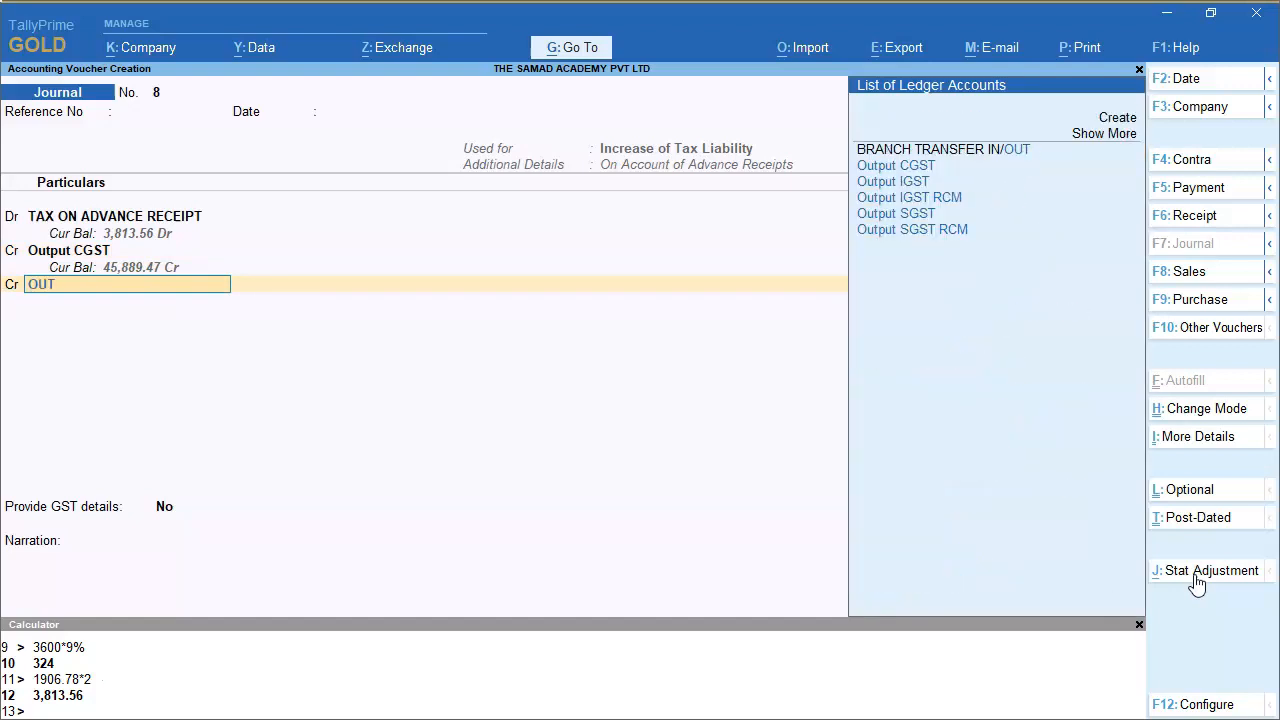
pyautogui.press('Down')
pyautogui.press('Down')
pyautogui.press('Down')
pyautogui.press('Return')
pyautogui.press('Return')
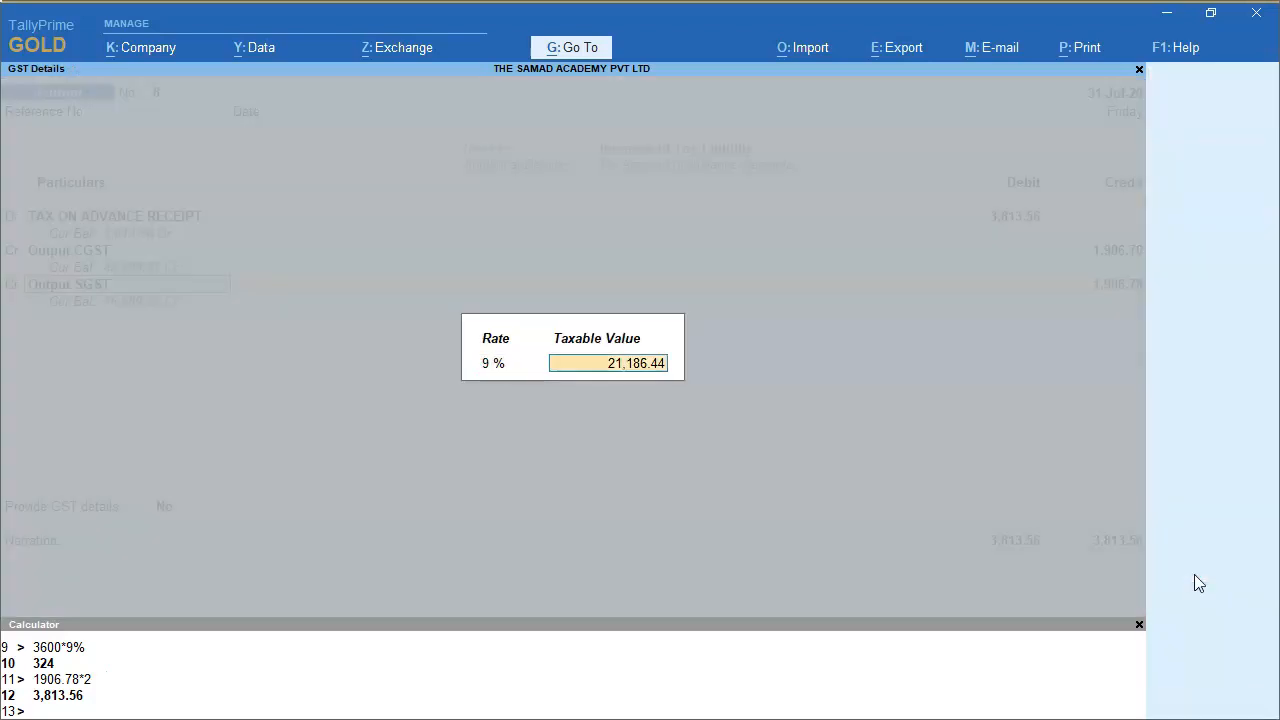
pyautogui.press('Return')
pyautogui.press('Return')
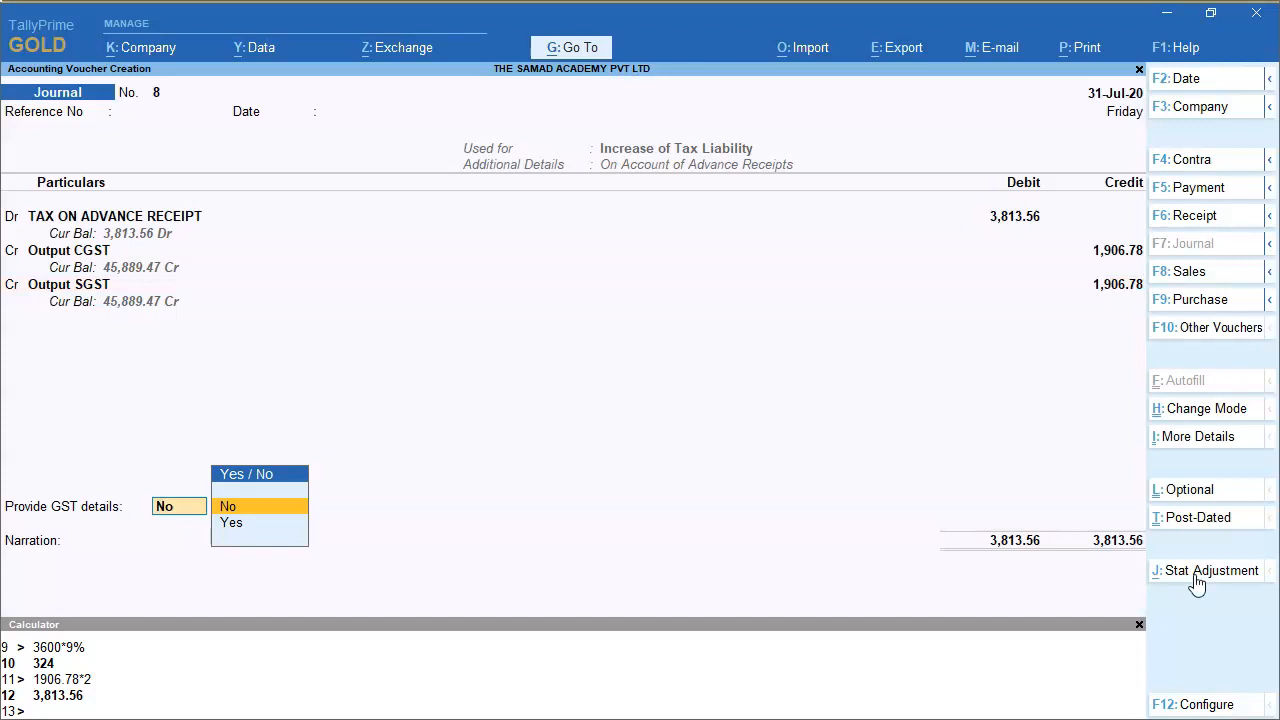
# - Provide GST advance details for New Way Solutions Pvt Ltd with party type Not Applicable, then save the journal and exit voucher entry
pyautogui.press('Down')
pyautogui.press('Return')
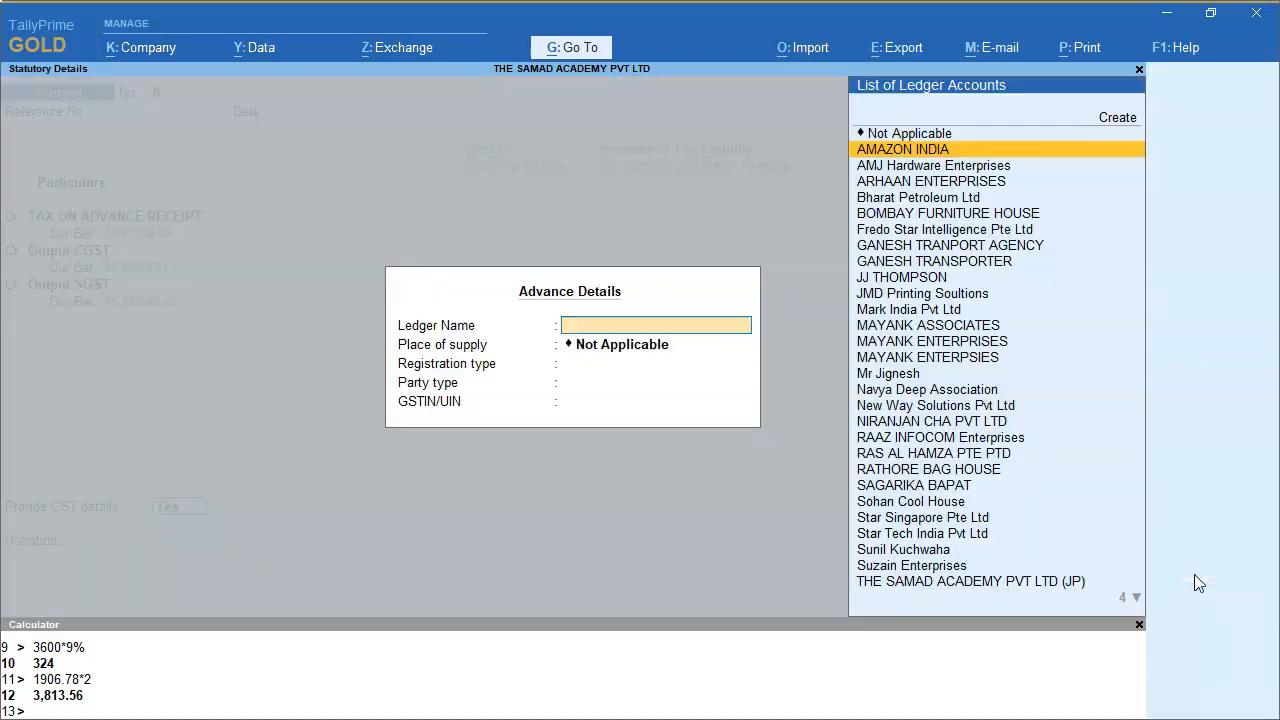
pyautogui.write('new w')
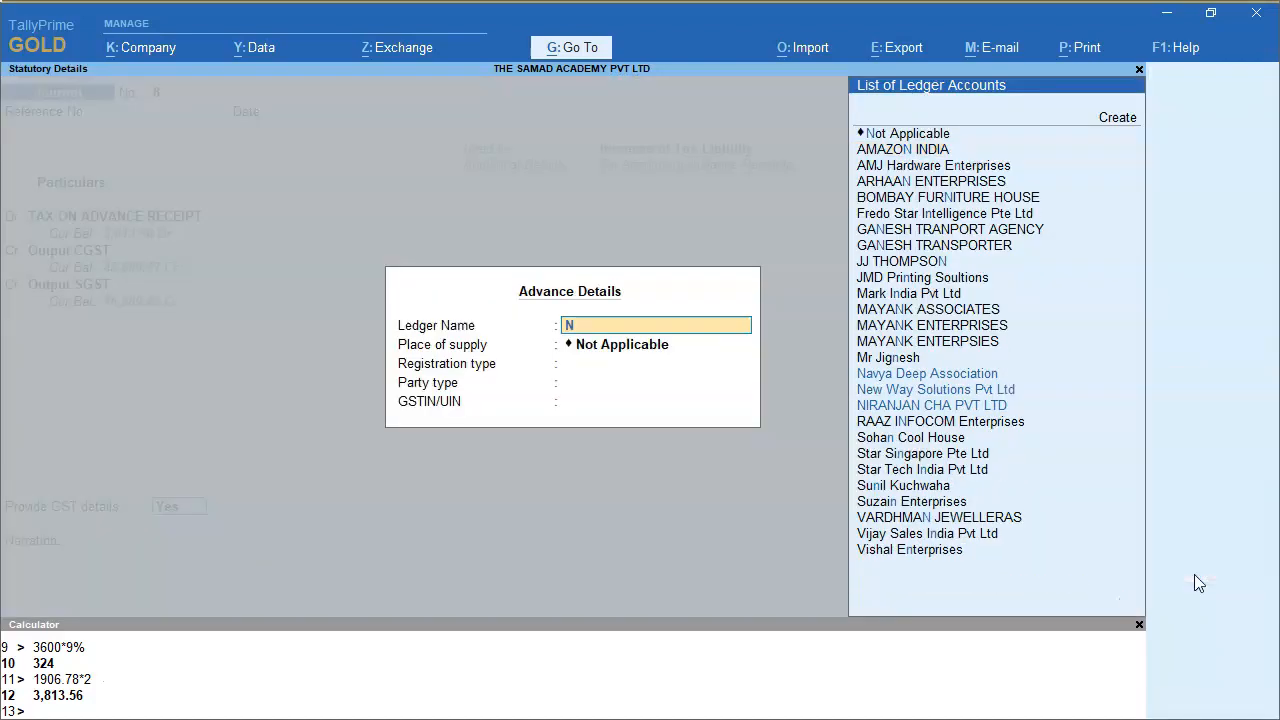
pyautogui.press('Return')
pyautogui.press('Return')
pyautogui.press('Return')
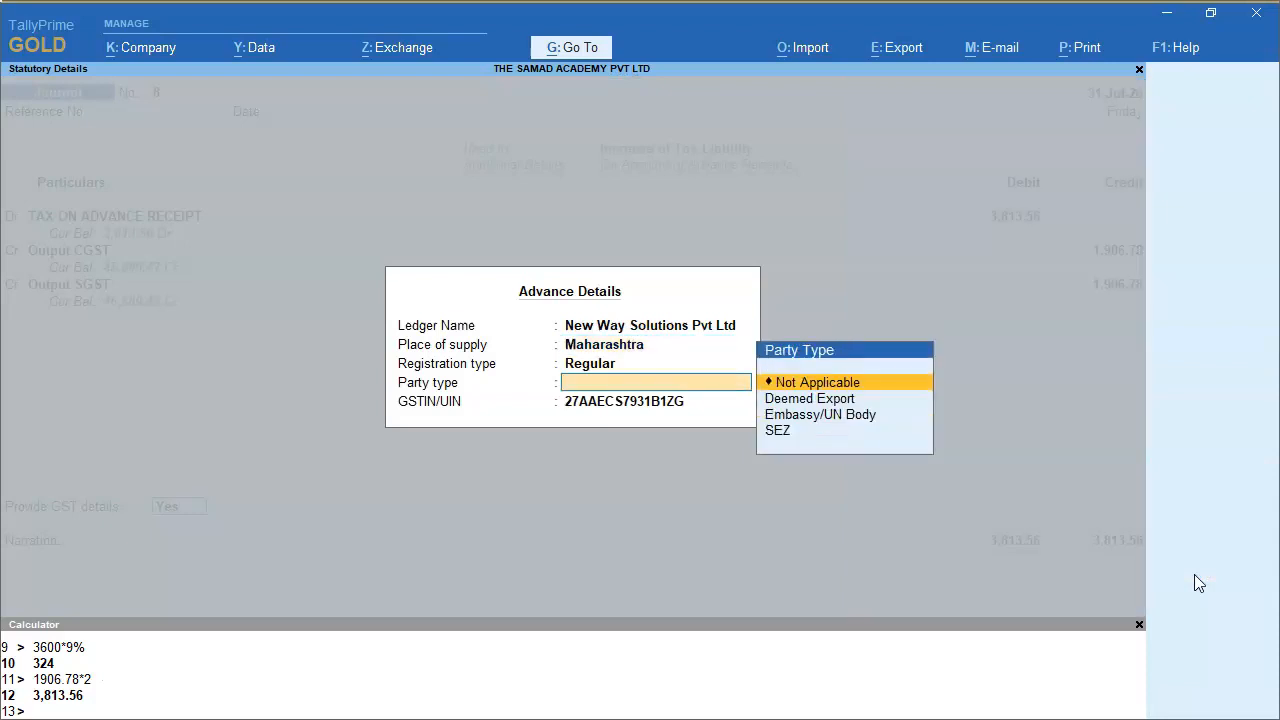
pyautogui.press('Return')
pyautogui.press('Return')
pyautogui.press('Return')
pyautogui.press('Return')
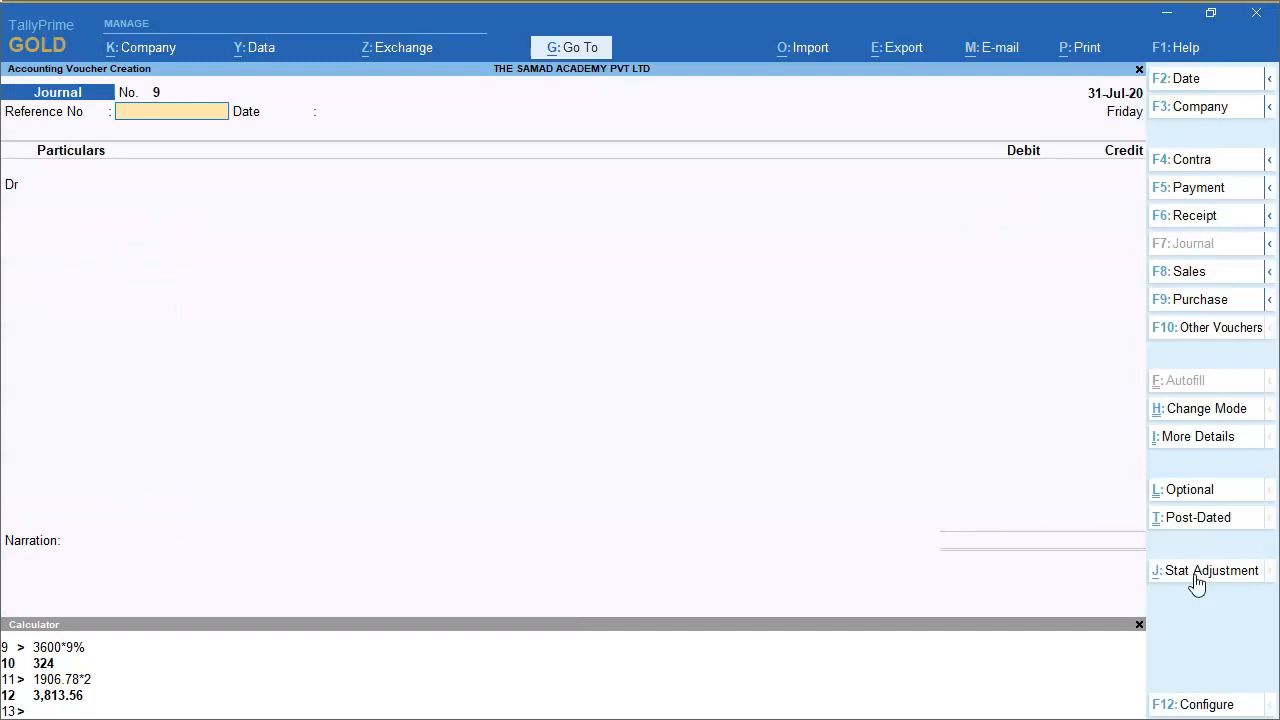
pyautogui.press('Escape')
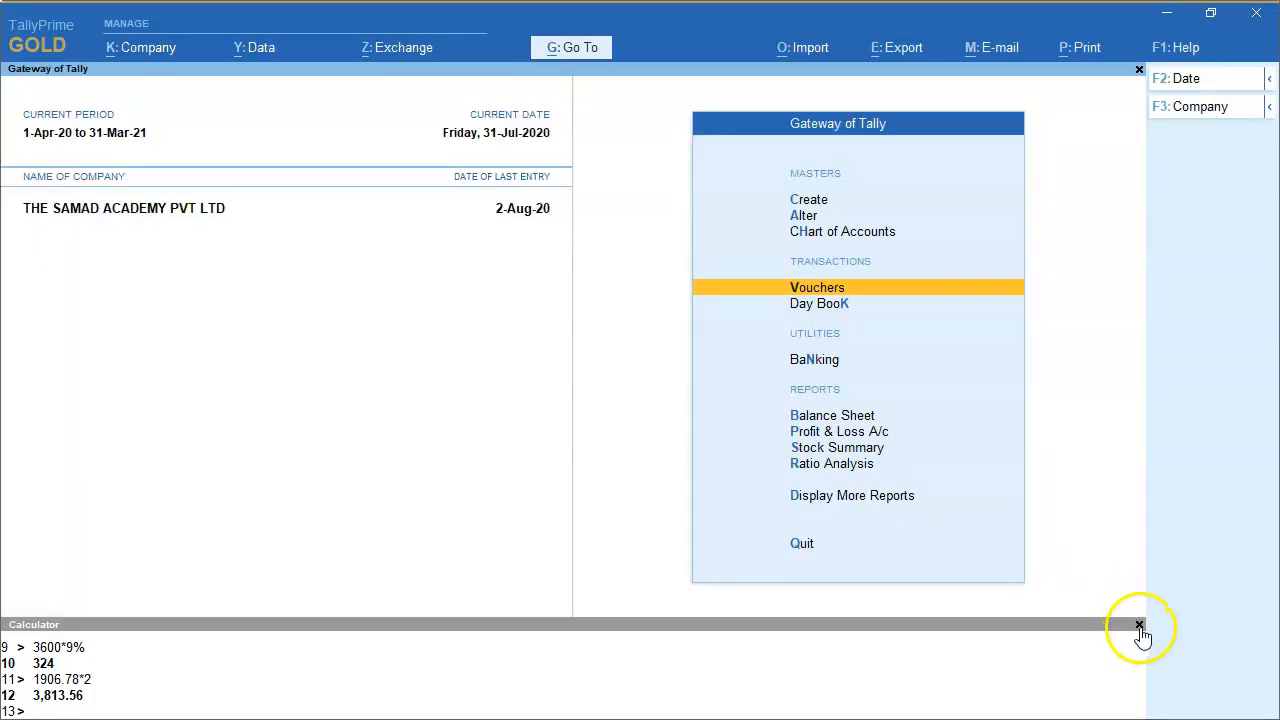
# - Close the calculator, open GSTR-1, select the Tax Liability (Advances received) - 11A(1), 11A(2) row and examine its tax amounts
pyautogui.click(1139, 626)
pyautogui.press('d')
pyautogui.press('g')
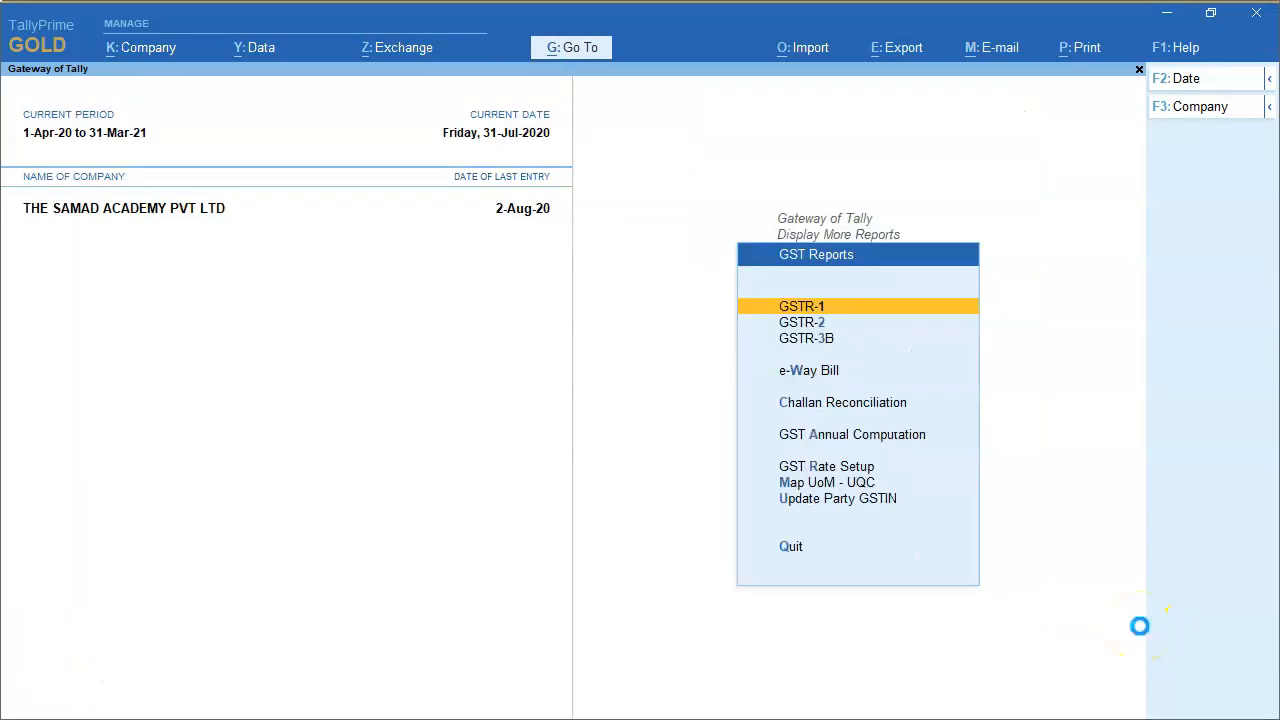
pyautogui.press('Return')
pyautogui.press('Down')
pyautogui.press('Down')
pyautogui.press('Down')
pyautogui.press('Down')
pyautogui.press('Down')
pyautogui.press('Down')
pyautogui.press('Down')
pyautogui.press('Down')
pyautogui.press('Down')
pyautogui.press('space')
pyautogui.press('space')
pyautogui.press('space')
pyautogui.press('space')
pyautogui.press('space')
pyautogui.press('space')
pyautogui.press('space')
pyautogui.press('space')
pyautogui.press('space')
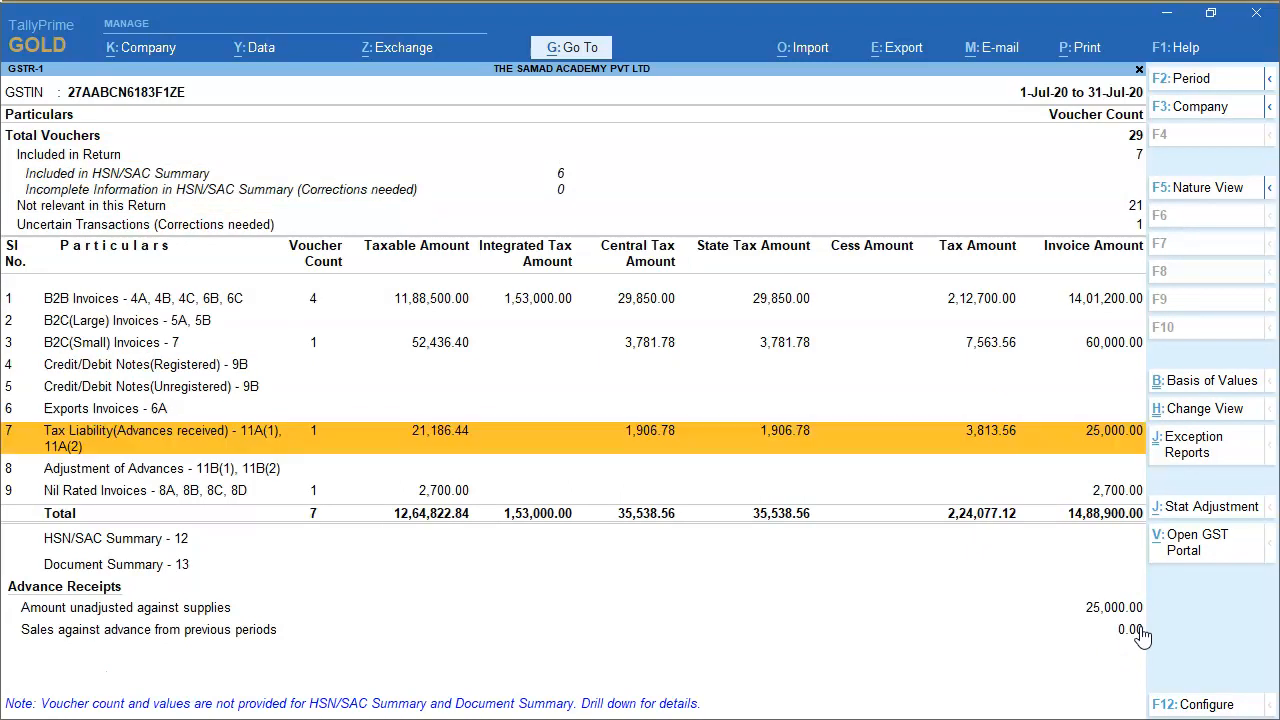
pyautogui.press('space')
pyautogui.press('space')
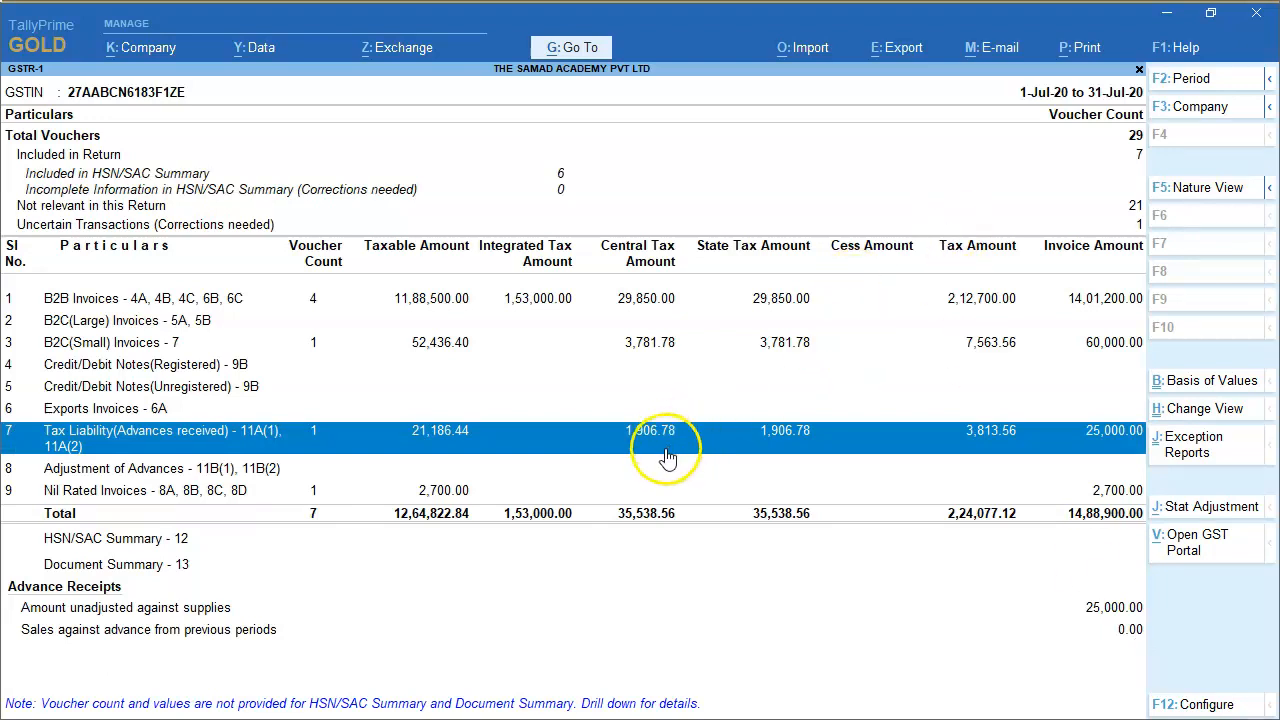
# - Leave GSTR-1, open GSTR-3B and select the row for outward taxable supplies other than zero rated, nil rated and exempted
pyautogui.press('space')
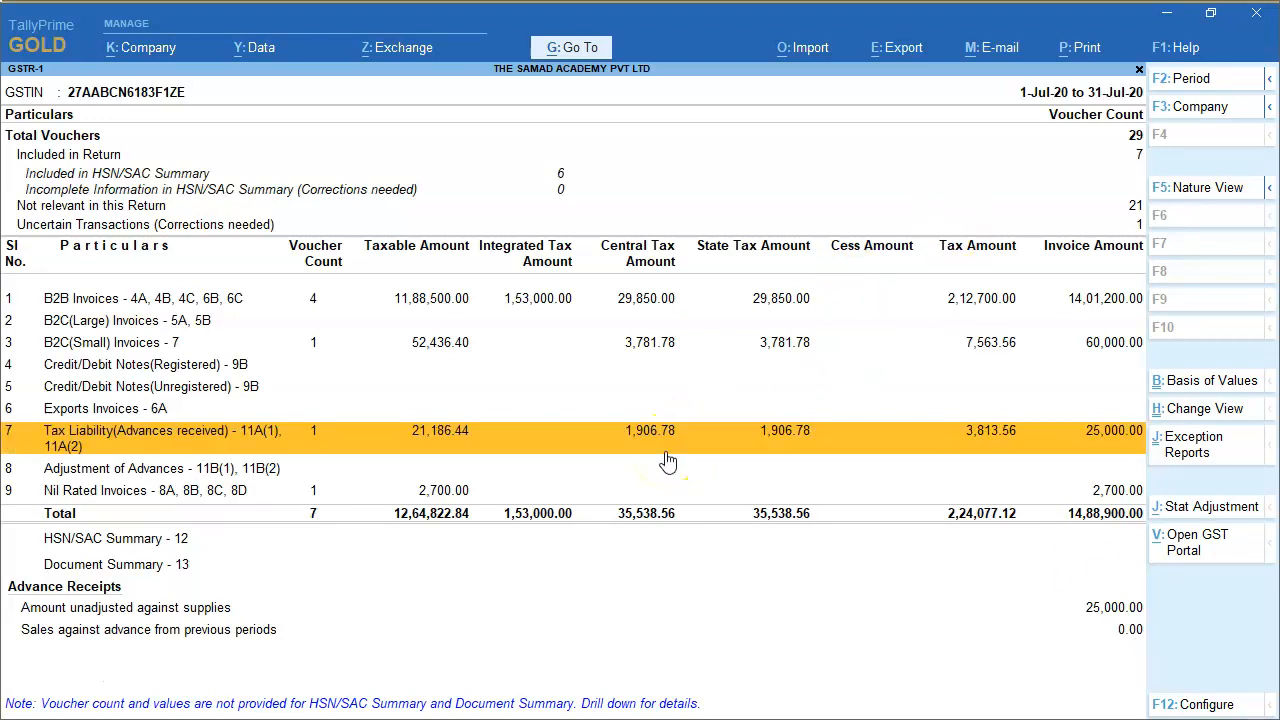
pyautogui.press('Escape')
pyautogui.press('Down')
pyautogui.press('Down')
pyautogui.press('Return')
pyautogui.press('Down')
pyautogui.press('Down')
pyautogui.press('Down')
pyautogui.press('Down')
pyautogui.press('Down')
pyautogui.press('Return')
pyautogui.press('Down')
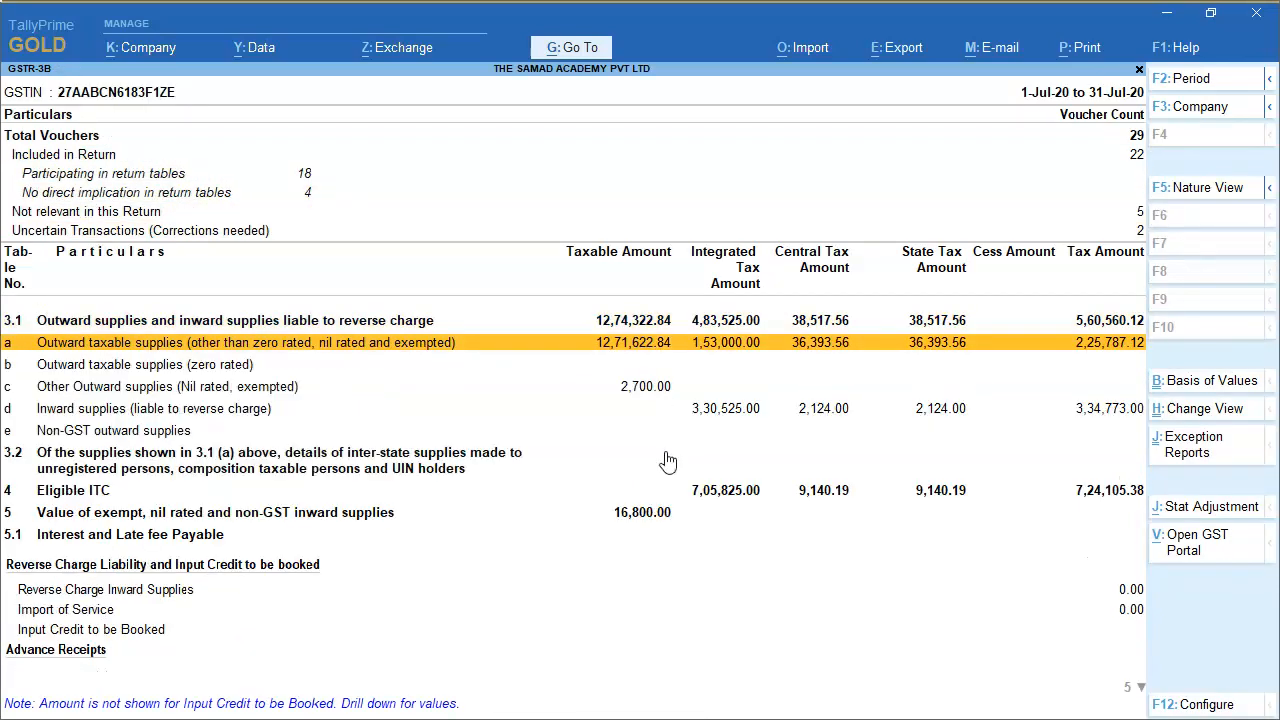
# - Examine the TAX ON ADVANCE RECEIPT journal among the vouchers of the outward taxable supplies row, then return to the Gateway of Tally
pyautogui.press('Return')
pyautogui.press('Down')
pyautogui.press('Down')
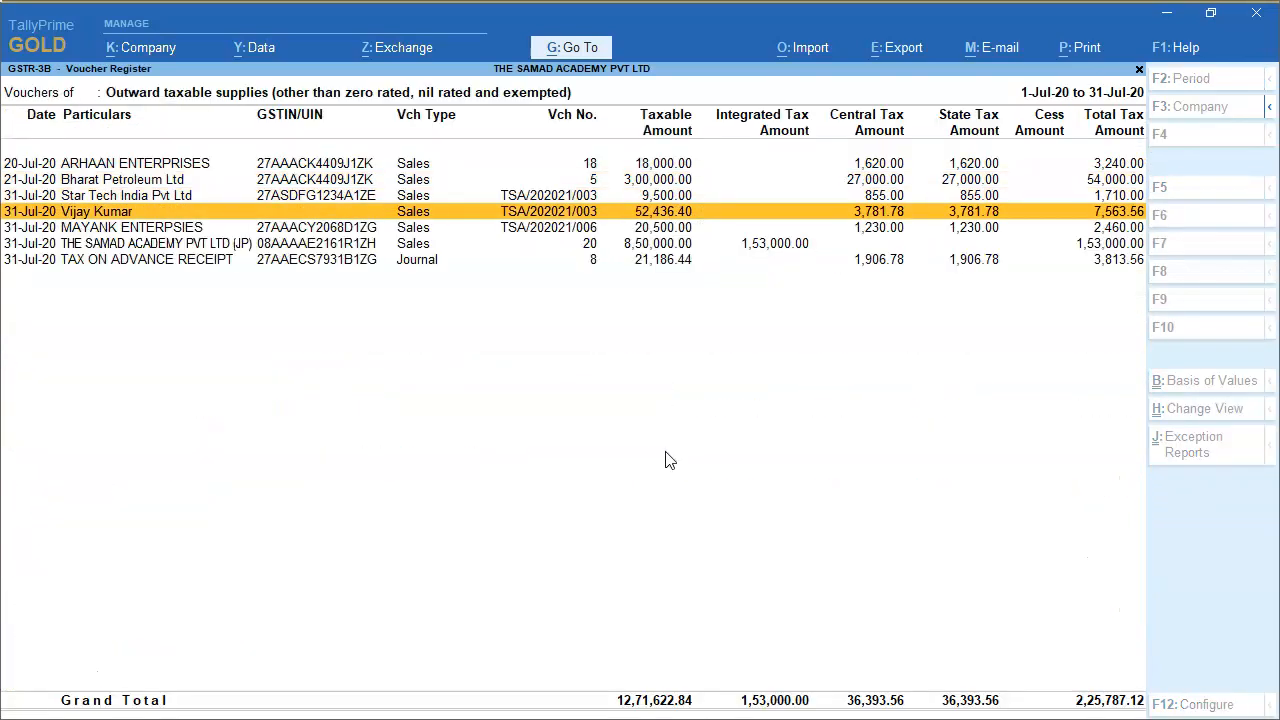
pyautogui.press('Down')
pyautogui.press('Down')
pyautogui.press('Down')
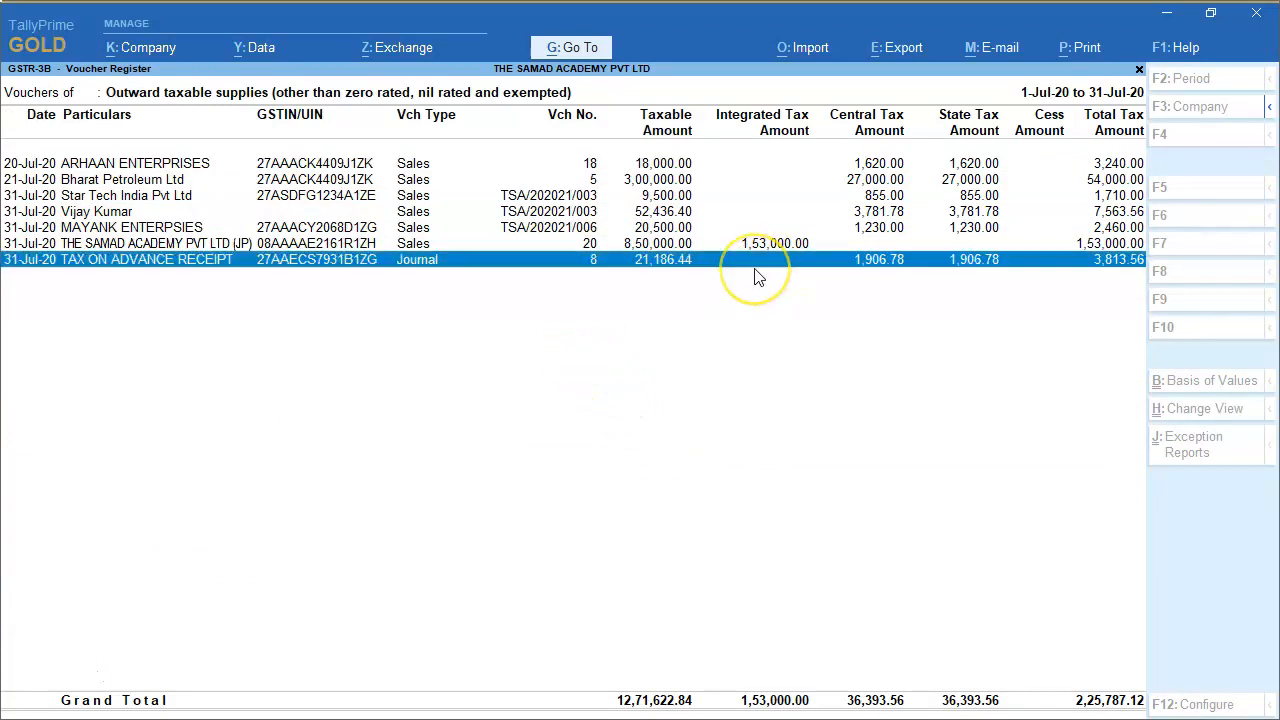
pyautogui.press('Escape')
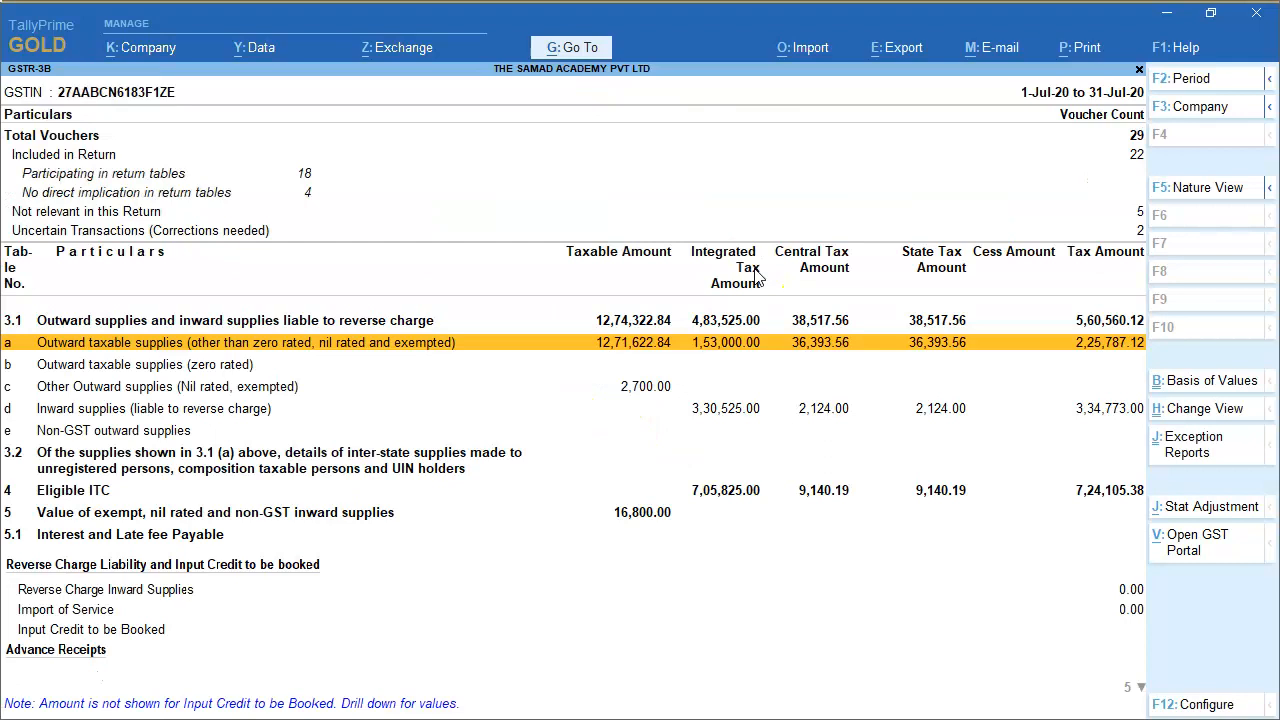
pyautogui.press('Escape')
pyautogui.press('Escape')
pyautogui.press('Escape')
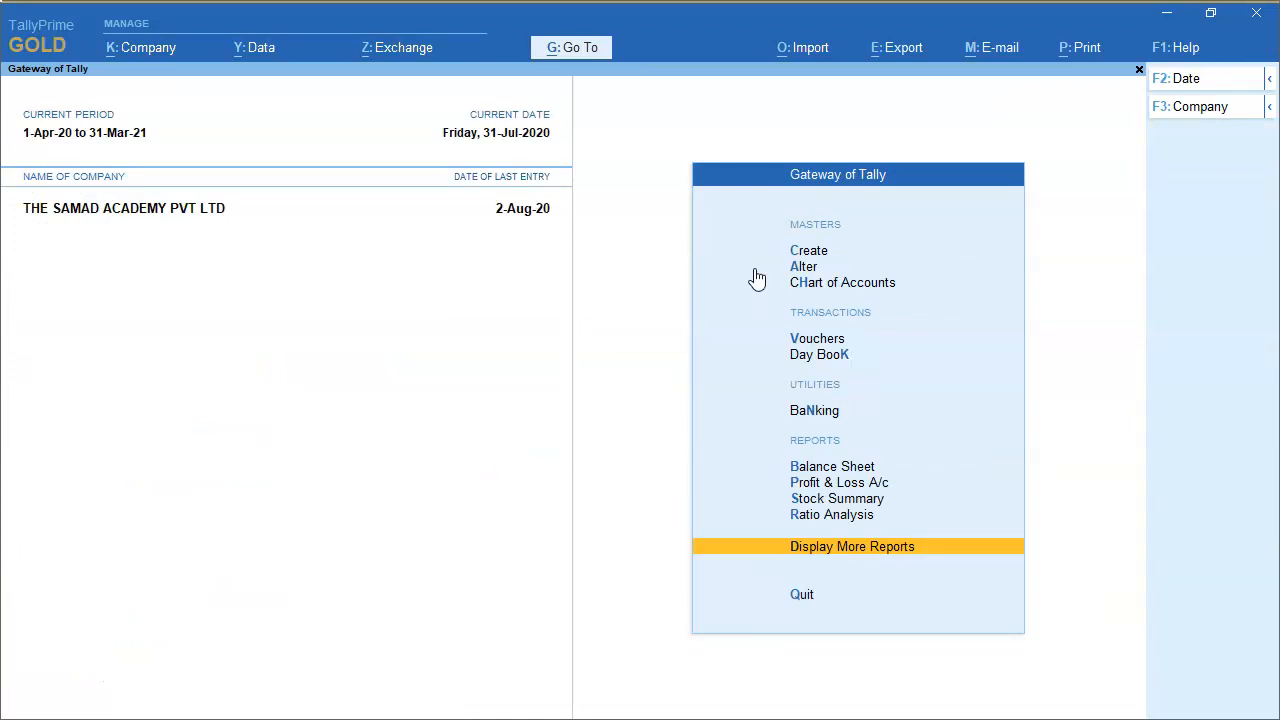
# - Start a new voucher of type Sales dated 10-Aug-20
pyautogui.click(814, 342)
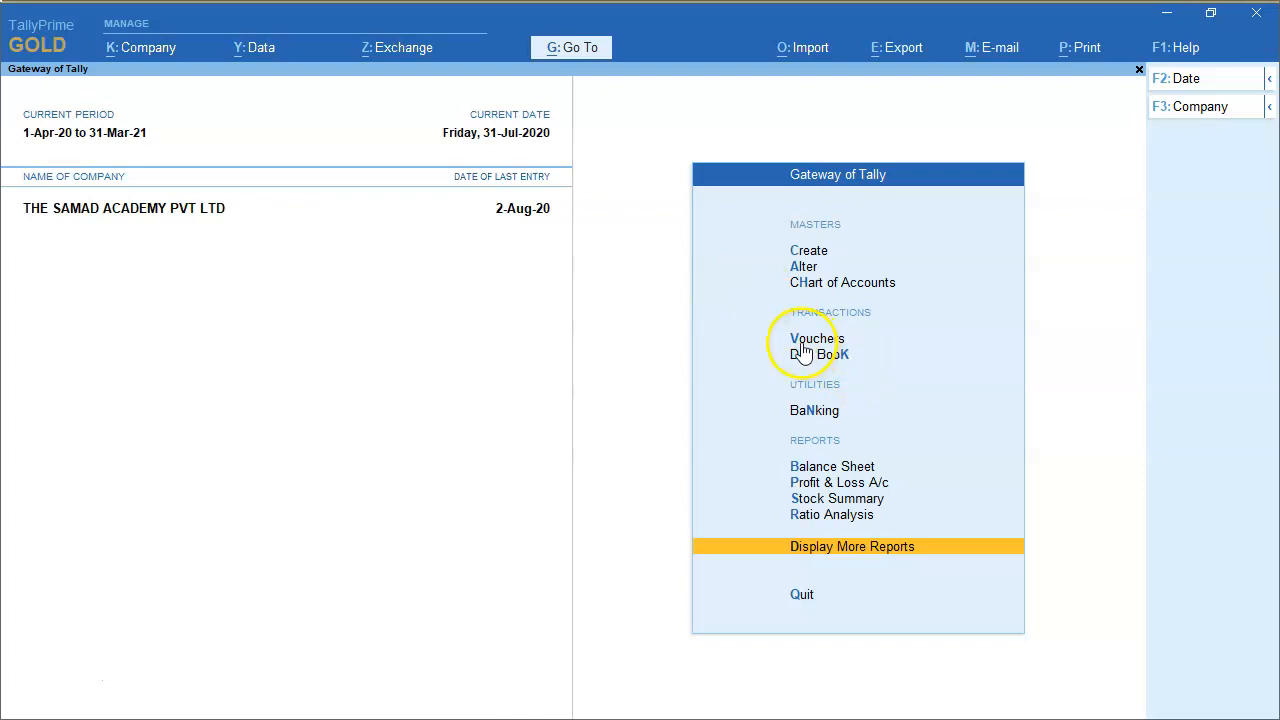
pyautogui.click(1187, 84)
pyautogui.write('10.8')
pyautogui.press('Return')
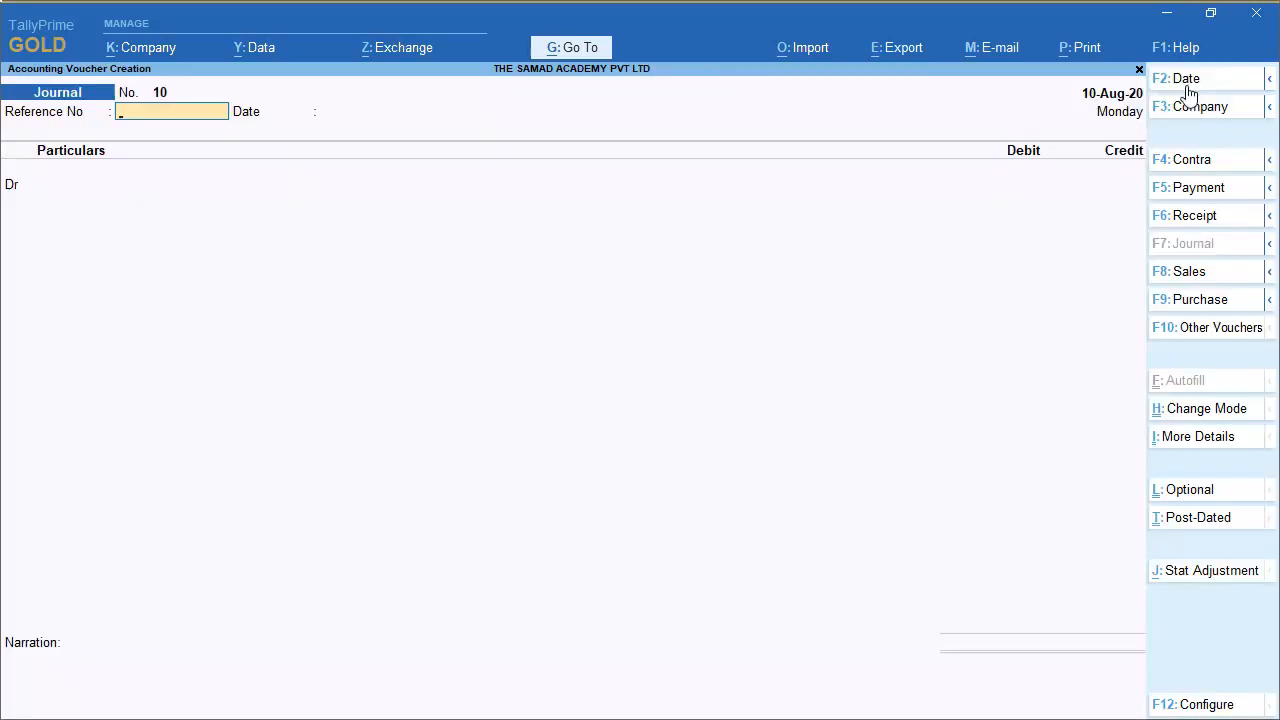
pyautogui.click(1185, 273)
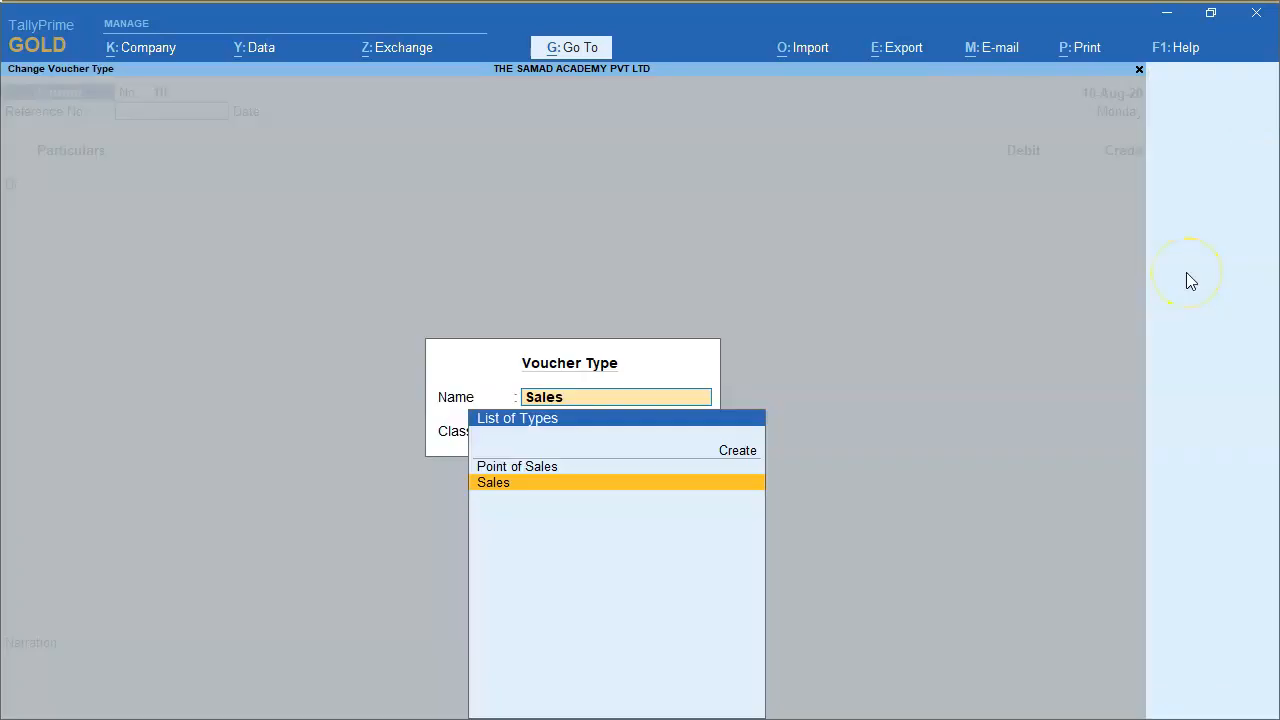
pyautogui.press('Return')
pyautogui.press('Return')
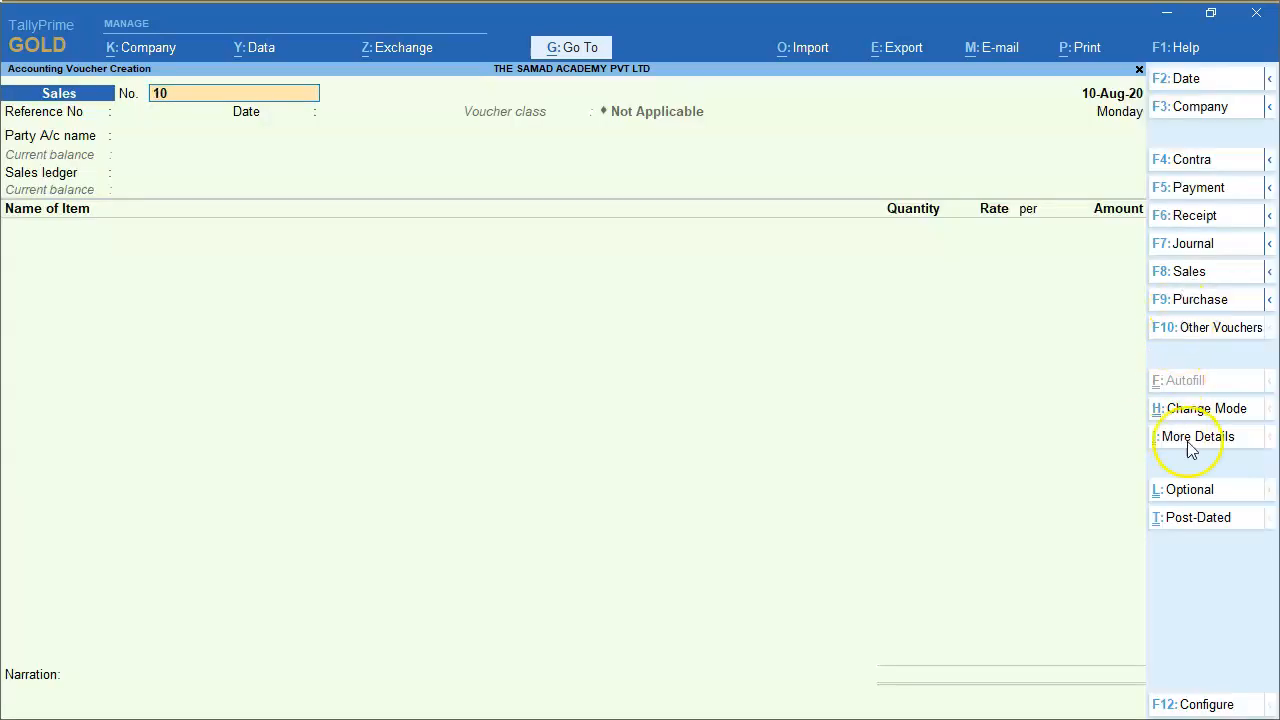
# - Change the sales voucher to accounting invoice mode and set the party account to New Way Solutions Pvt Ltd with its default party details
pyautogui.click(1200, 411)
pyautogui.press('Down')
pyautogui.press('Return')
pyautogui.press('Return')
pyautogui.press('Return')
pyautogui.write('new')
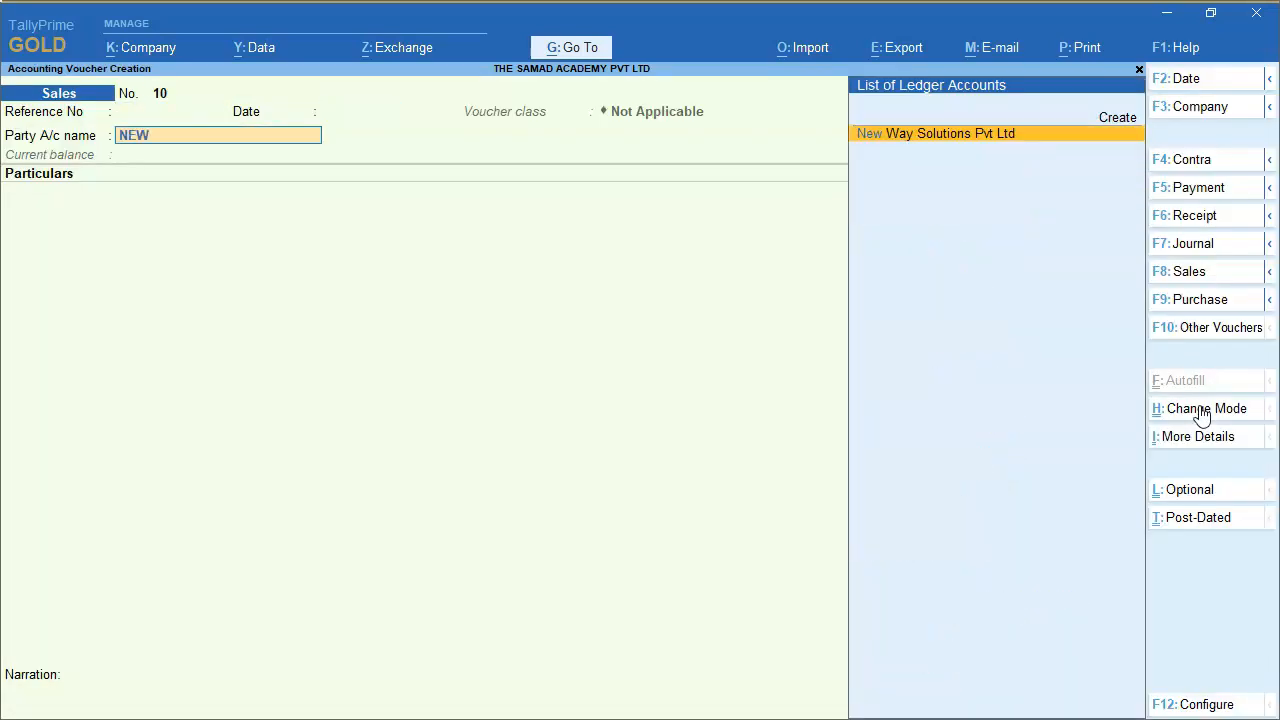
pyautogui.press('Return')
pyautogui.press('Return')
pyautogui.hotkey('ctrl', 'a')
# - Add the CORPORATE TRAINING ledger to the sales voucher with an amount of 50,000
pyautogui.write('COR')
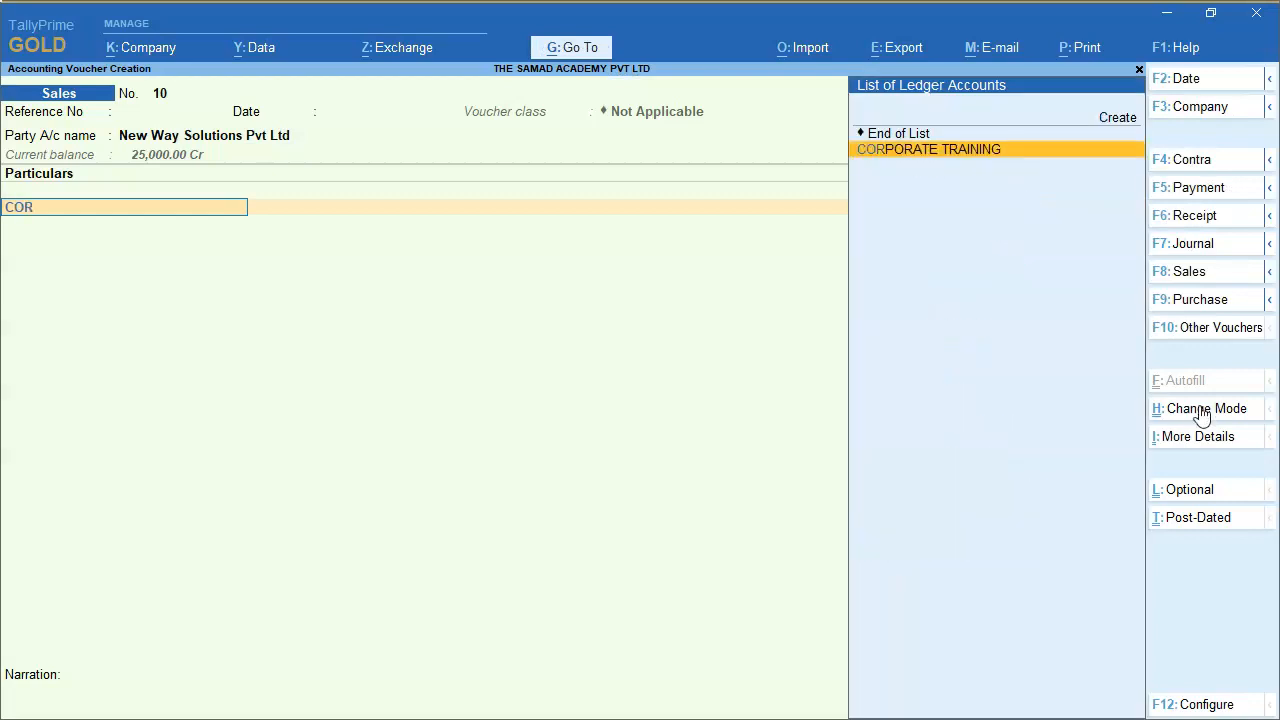
pyautogui.press('Return')
pyautogui.write('50,000')
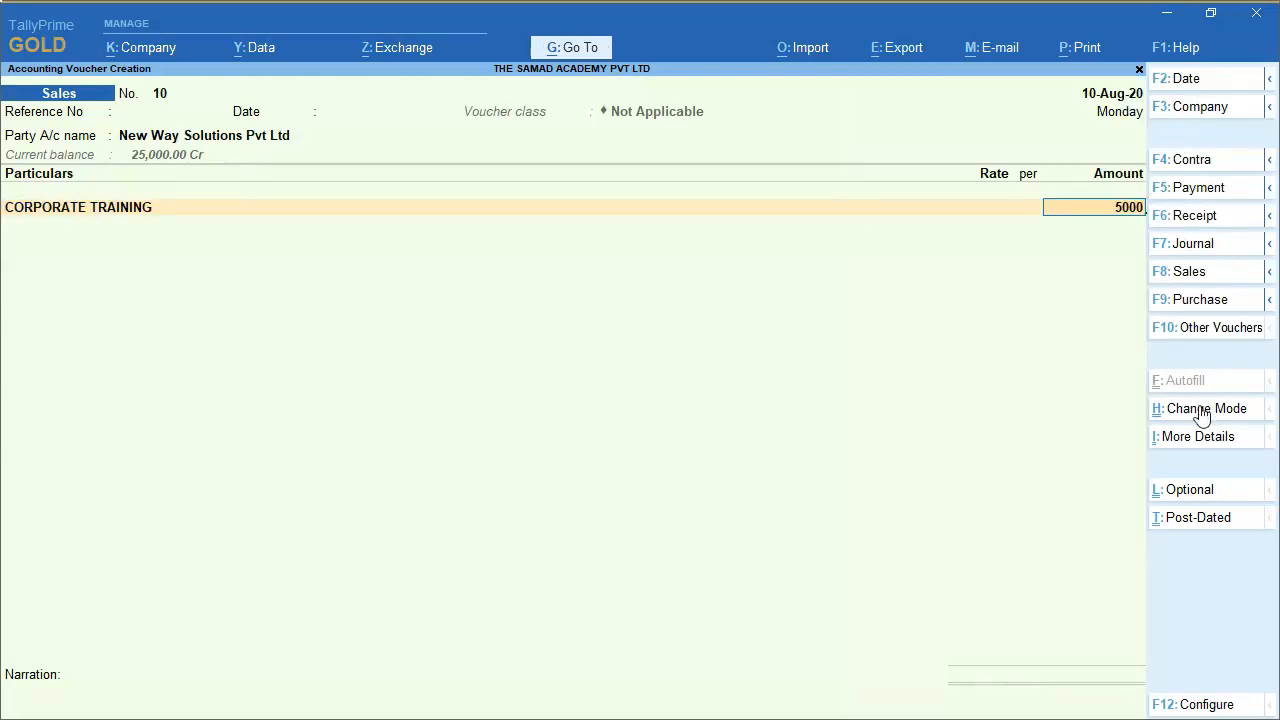
pyautogui.press('Return')
pyautogui.press('Return')
pyautogui.press('Return')
pyautogui.press('Return')
pyautogui.press('Return')
pyautogui.press('Return')
pyautogui.press('Return')
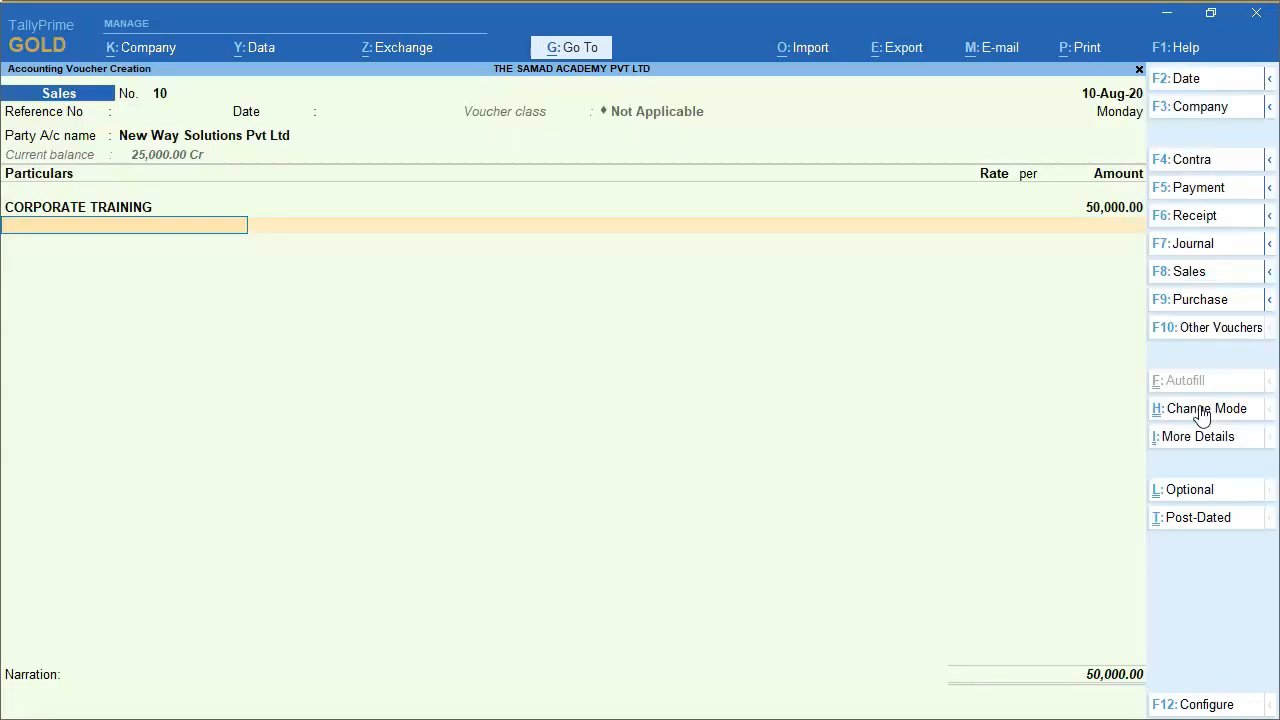
# - Add the Output CGST and Output SGST ledgers to the sales voucher, each at 4,500
pyautogui.write('OUT')
pyautogui.press('Down')
pyautogui.press('Return')
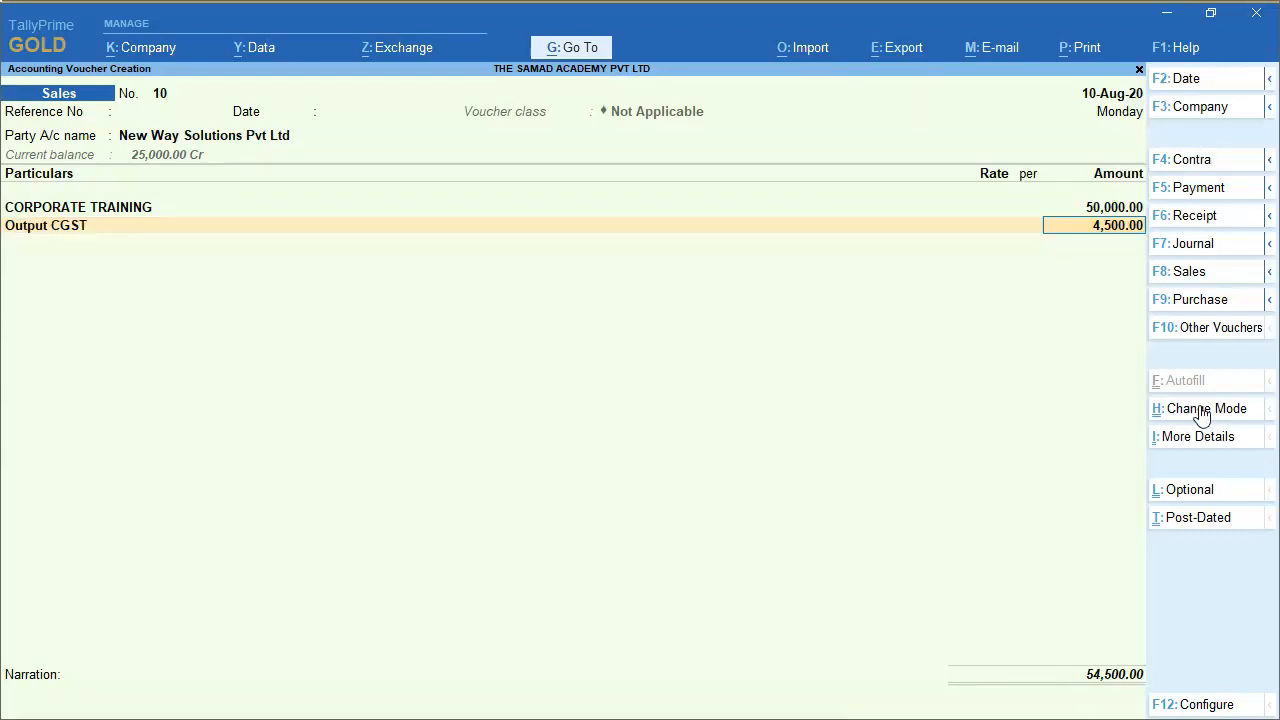
pyautogui.press('Return')
pyautogui.write('OUT')
pyautogui.press('Down')
pyautogui.press('Down')
pyautogui.press('Down')
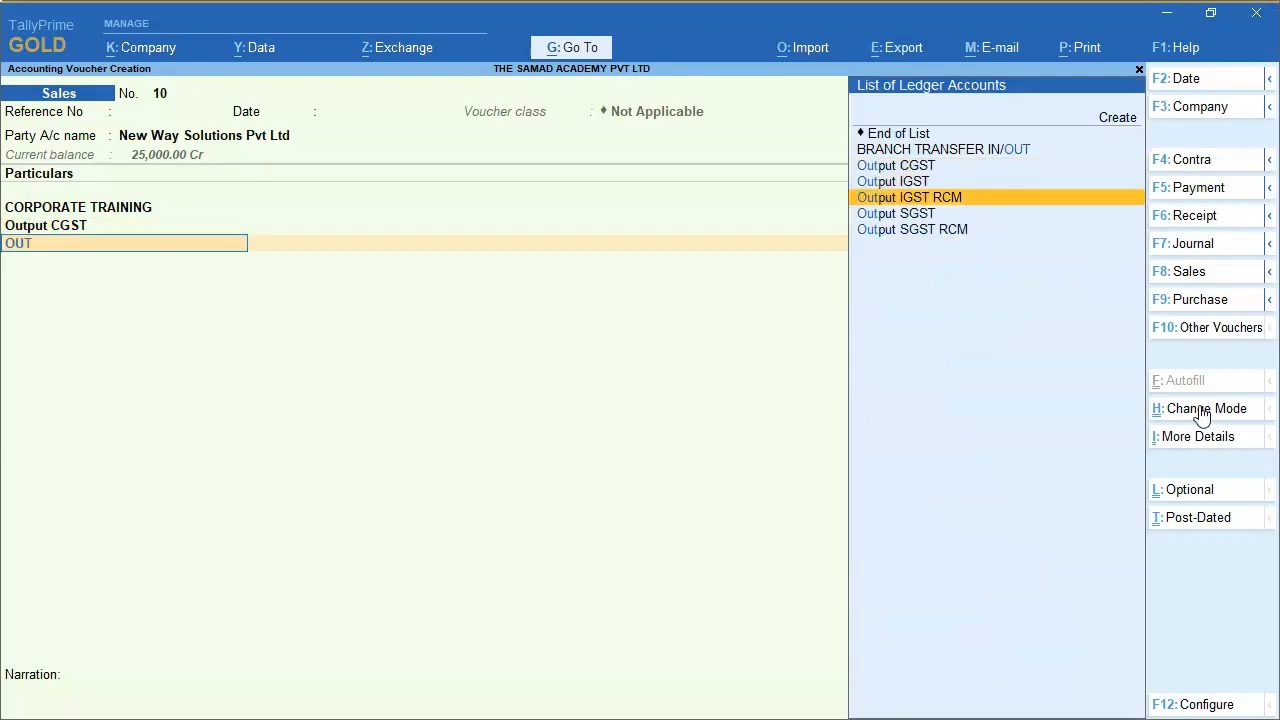
pyautogui.press('Return')
pyautogui.press('Return')
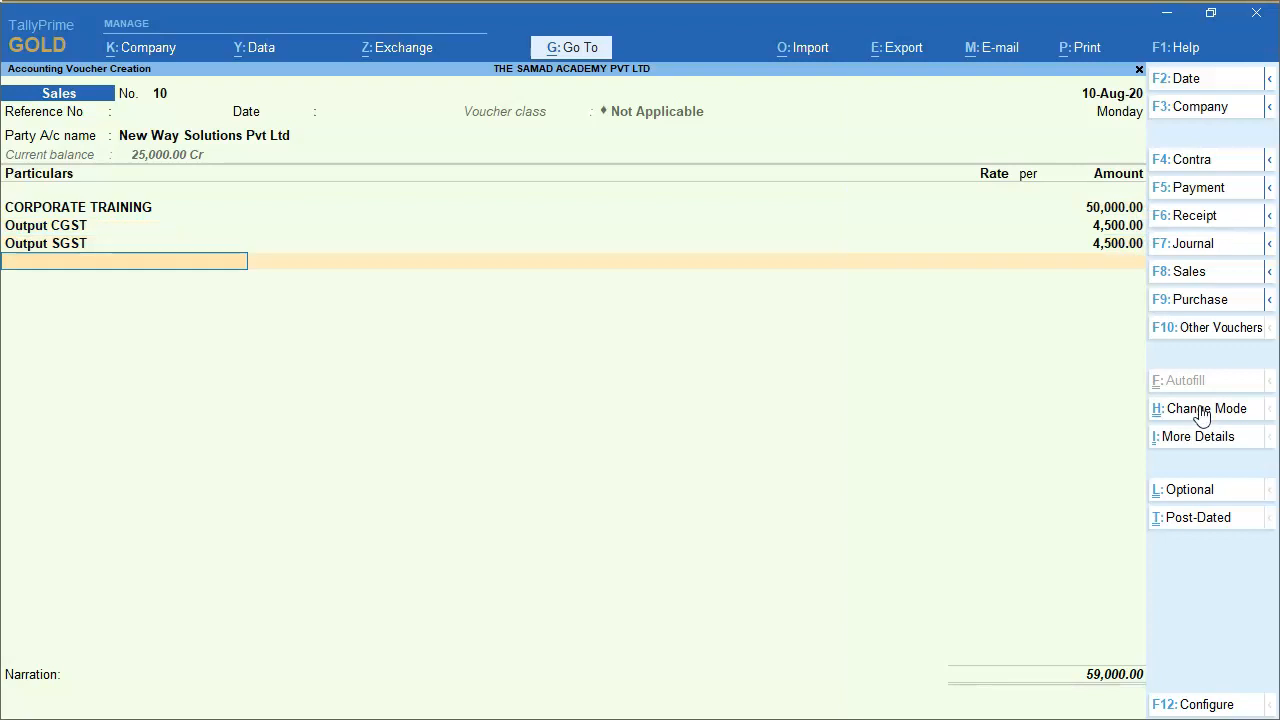
# - Adjust 25,000 of the bill as Agst Ref against the pending advance ADV001
pyautogui.press('Return')
pyautogui.press('Return')
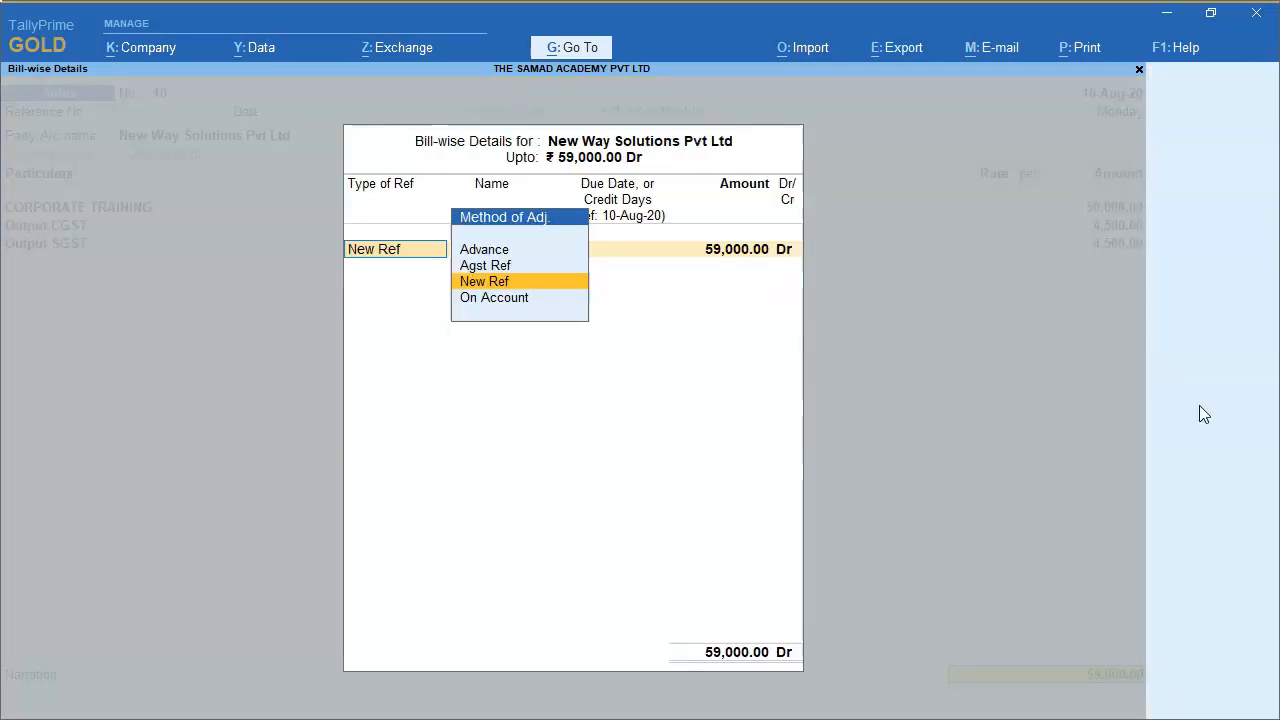
pyautogui.press('Up')
pyautogui.press('Return')
pyautogui.press('Down')
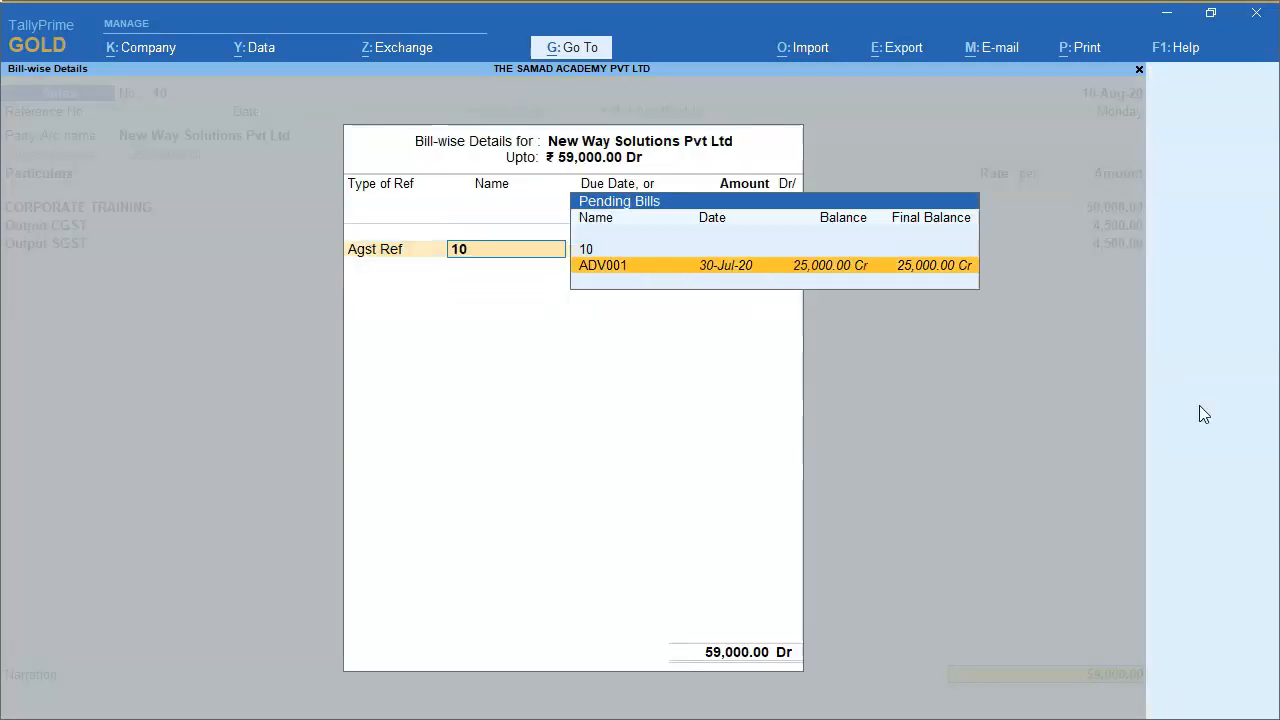
pyautogui.press('Return')
pyautogui.write('25000')
pyautogui.press('Return')
pyautogui.press('Return')
# - Allocate the remaining 34,000 to a New Ref named NEW BILL and save the sales voucher
pyautogui.press('Return')
pyautogui.write('NEW BILL')
pyautogui.press('Return')
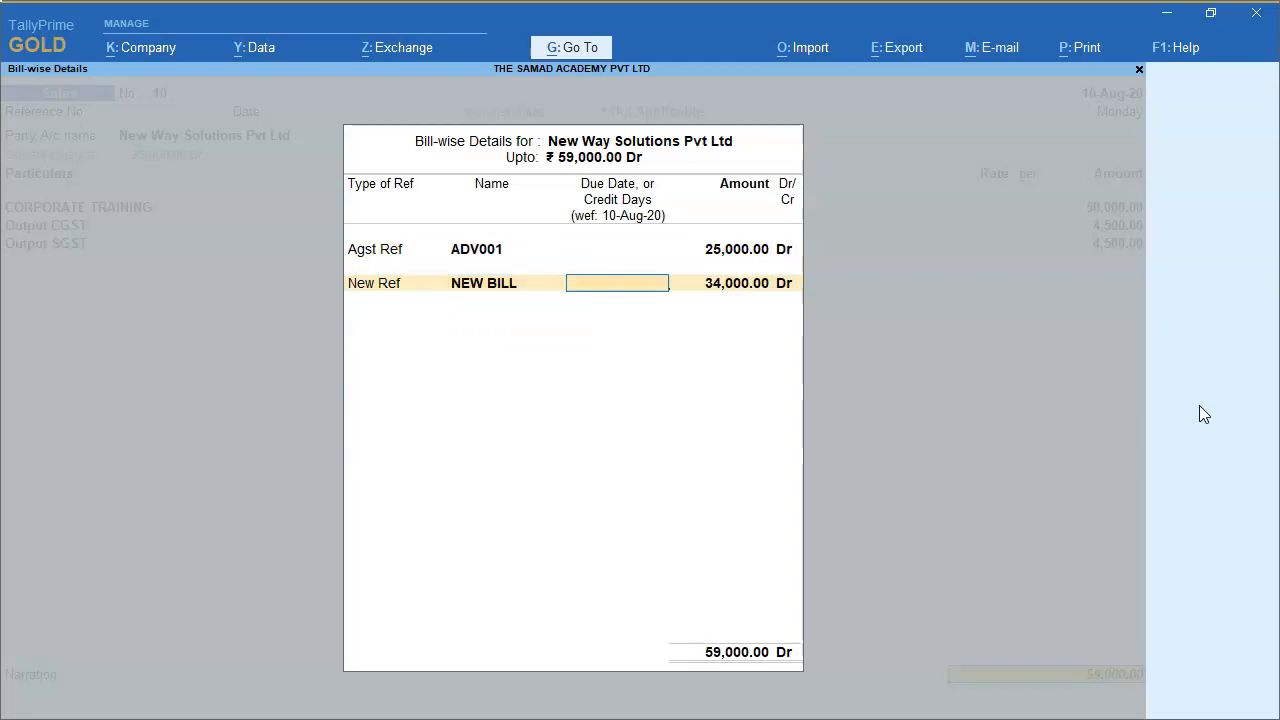
pyautogui.press('Return')
pyautogui.press('Return')
pyautogui.press('Return')
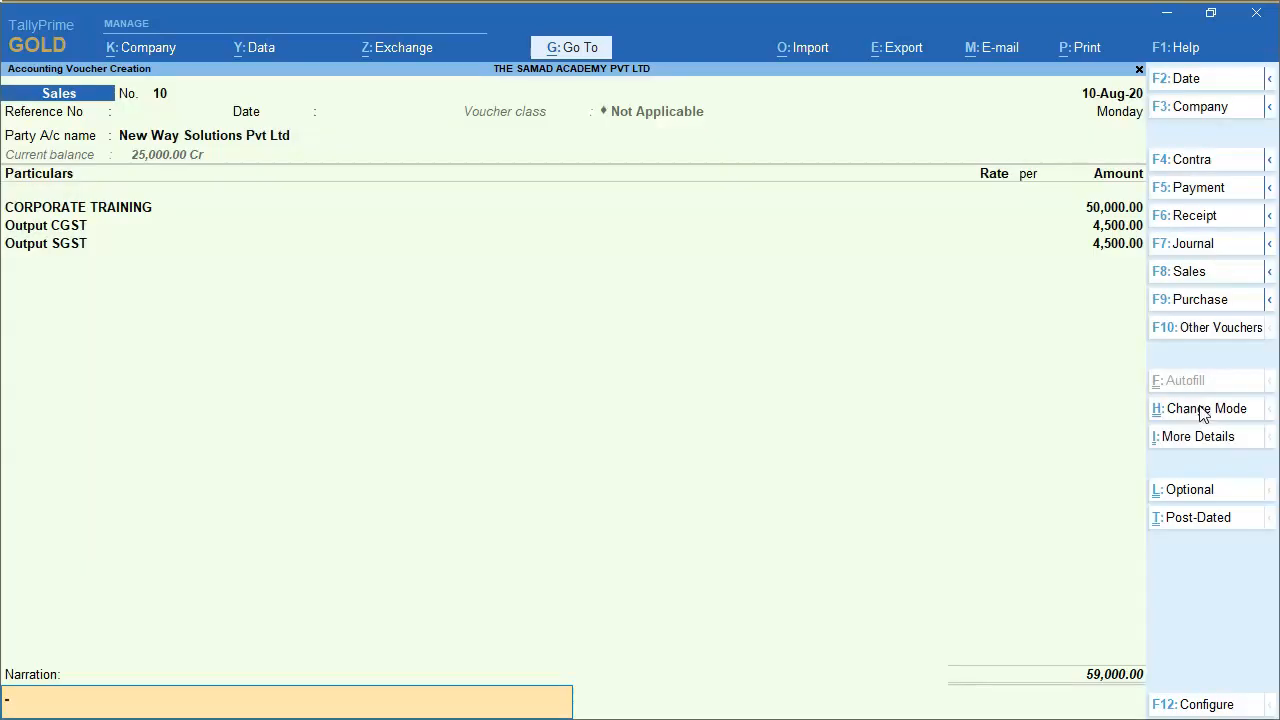
pyautogui.press('Return')
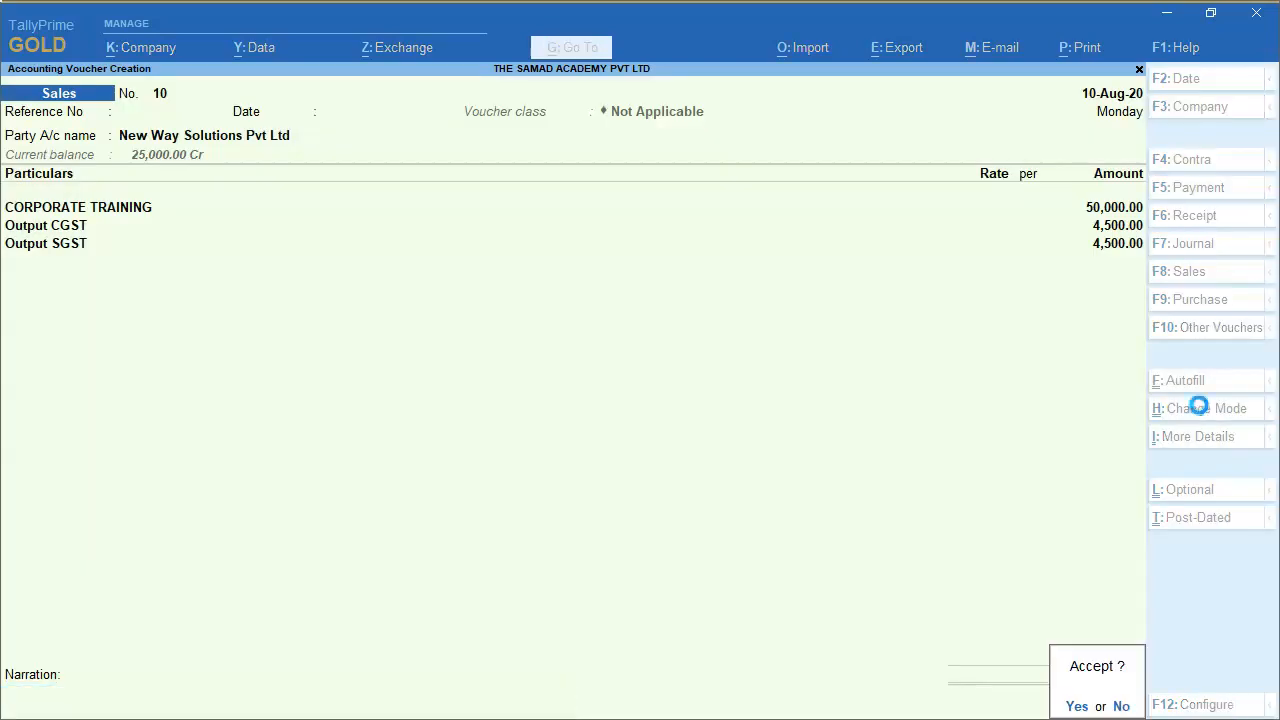
pyautogui.press('Return')
# - Leave voucher entry and open the 10-Aug-20 New Way Solutions Pvt Ltd voucher from the August Sales Register to review its tax amounts
pyautogui.hotkey('alt', 'Tab')
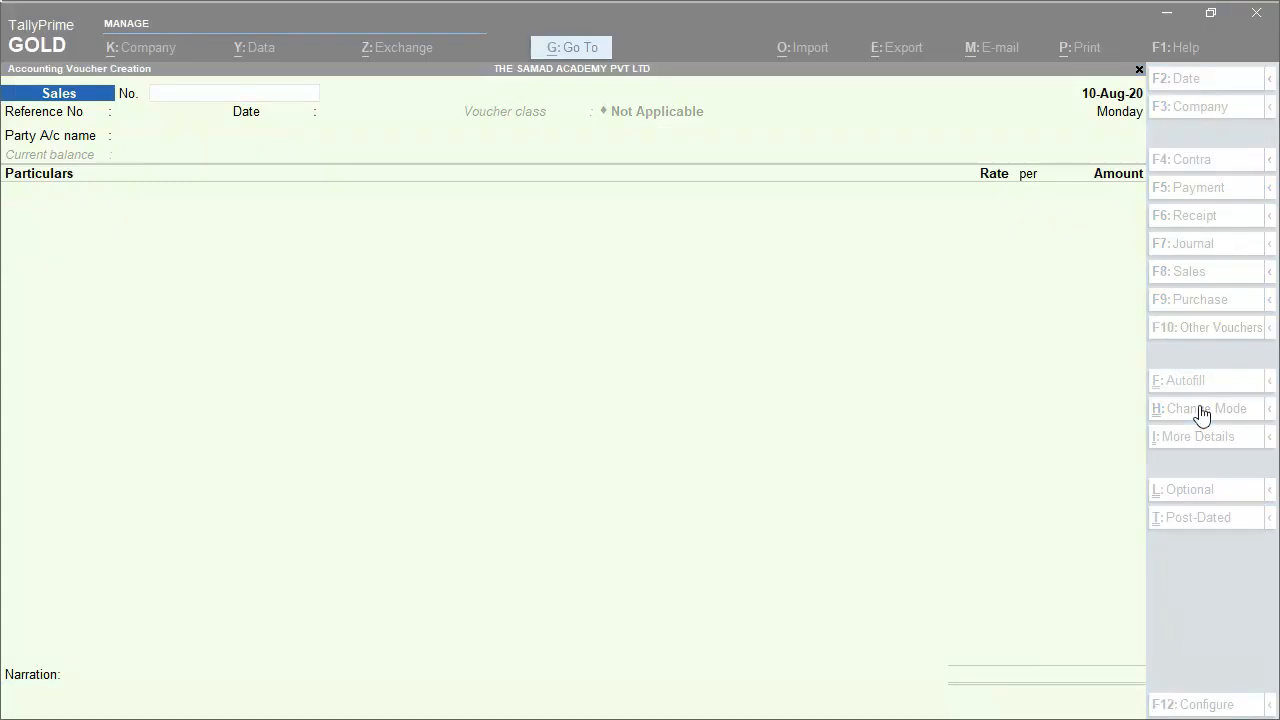
pyautogui.click(565, 343)
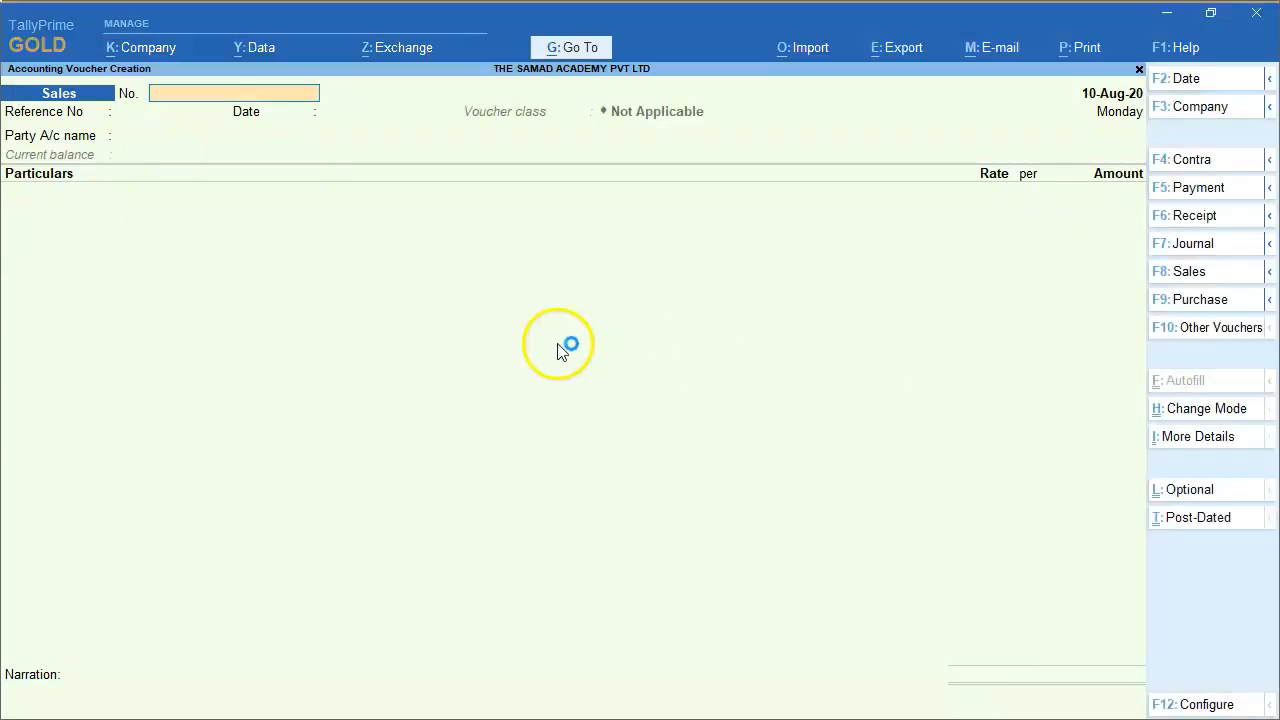
pyautogui.press('Escape')
pyautogui.press('Return')
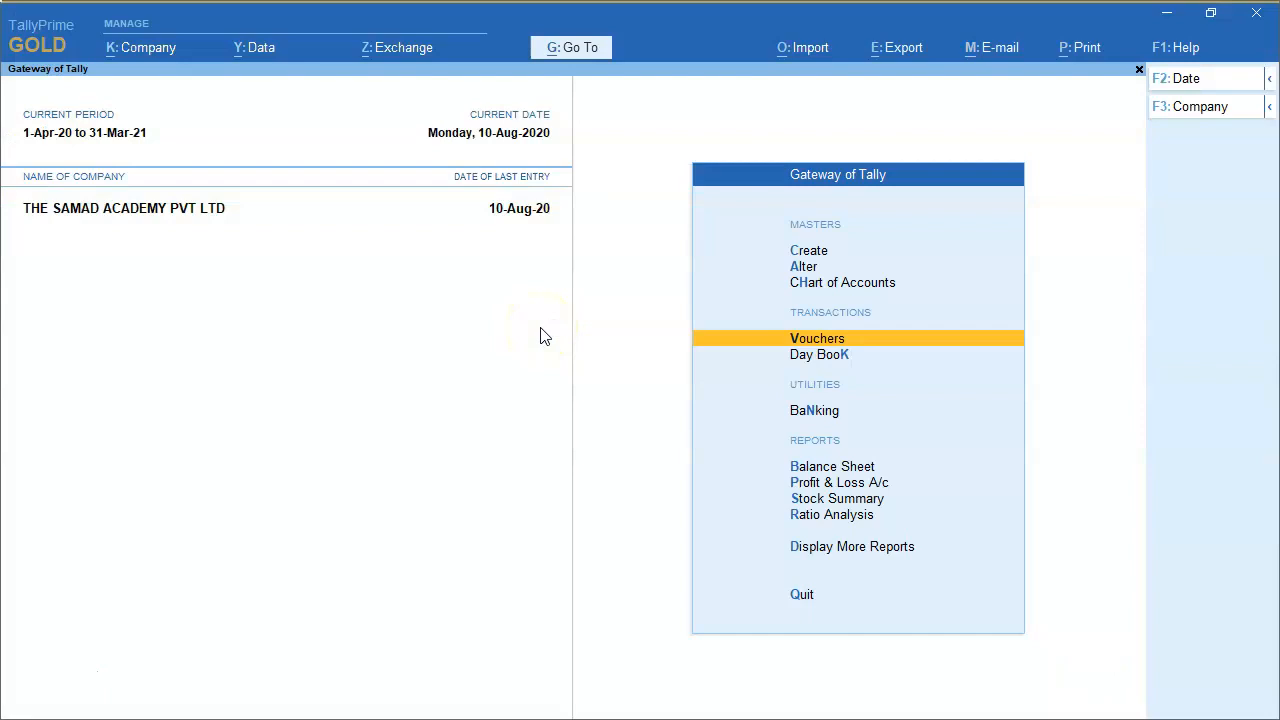
pyautogui.press('d')
pyautogui.press('a')
pyautogui.press('s')
pyautogui.press('Return')
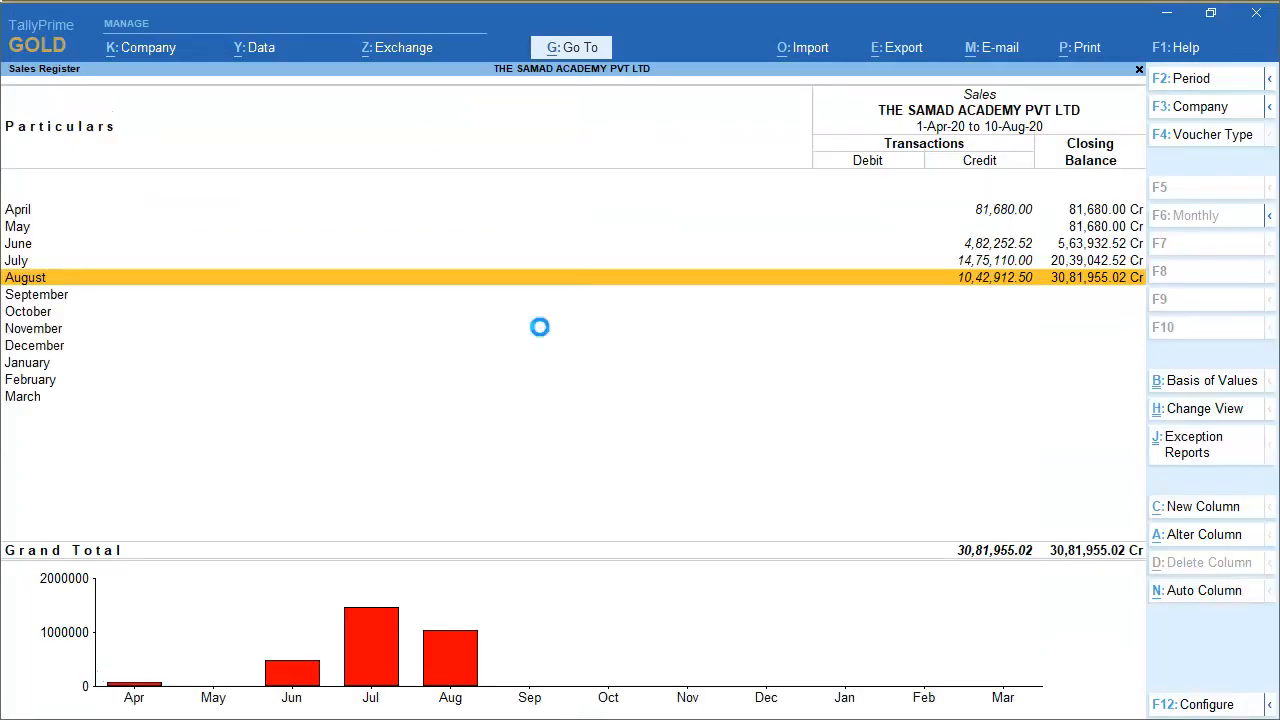
pyautogui.press('Down')
pyautogui.press('Down')
pyautogui.press('Down')
pyautogui.press('Down')
pyautogui.press('Return')
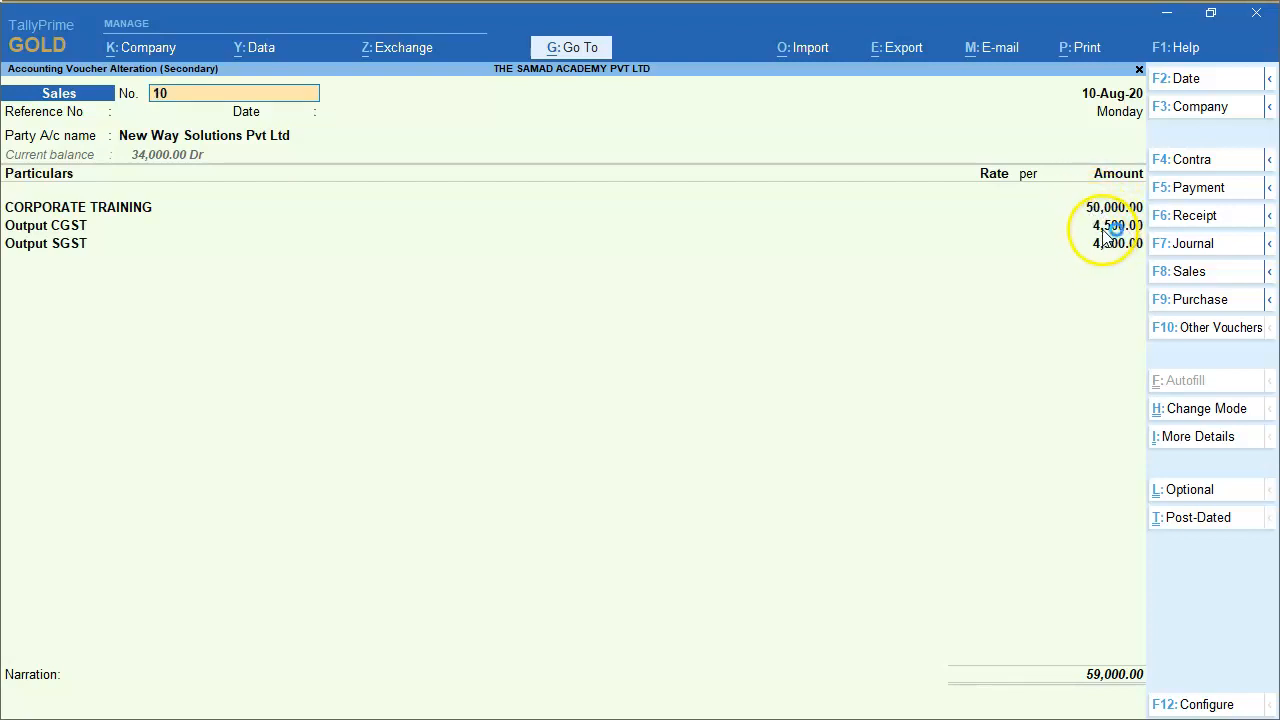
# - Close the sales voucher and open GSTR-1 for the period August 2020
pyautogui.press('Escape')
pyautogui.press('Escape')
pyautogui.press('Escape')
pyautogui.press('Escape')
pyautogui.press('Escape')
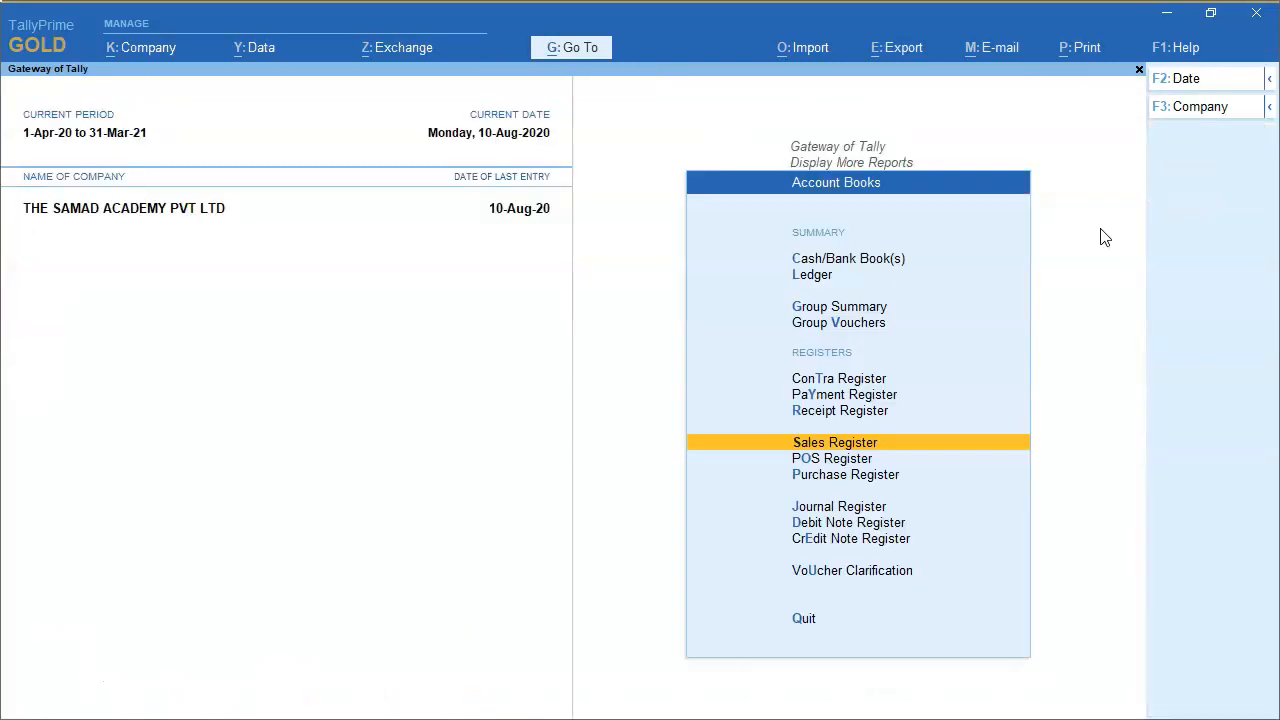
pyautogui.press('Return')
pyautogui.press('g')
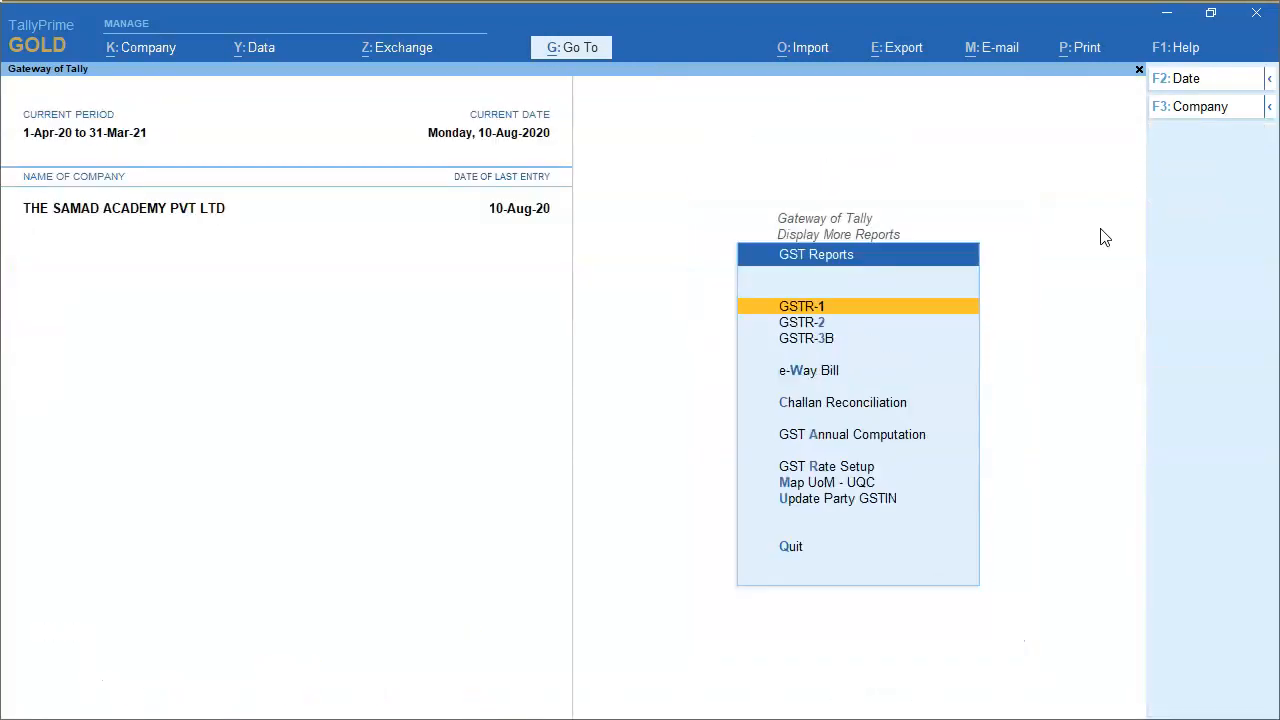
pyautogui.press('Return')
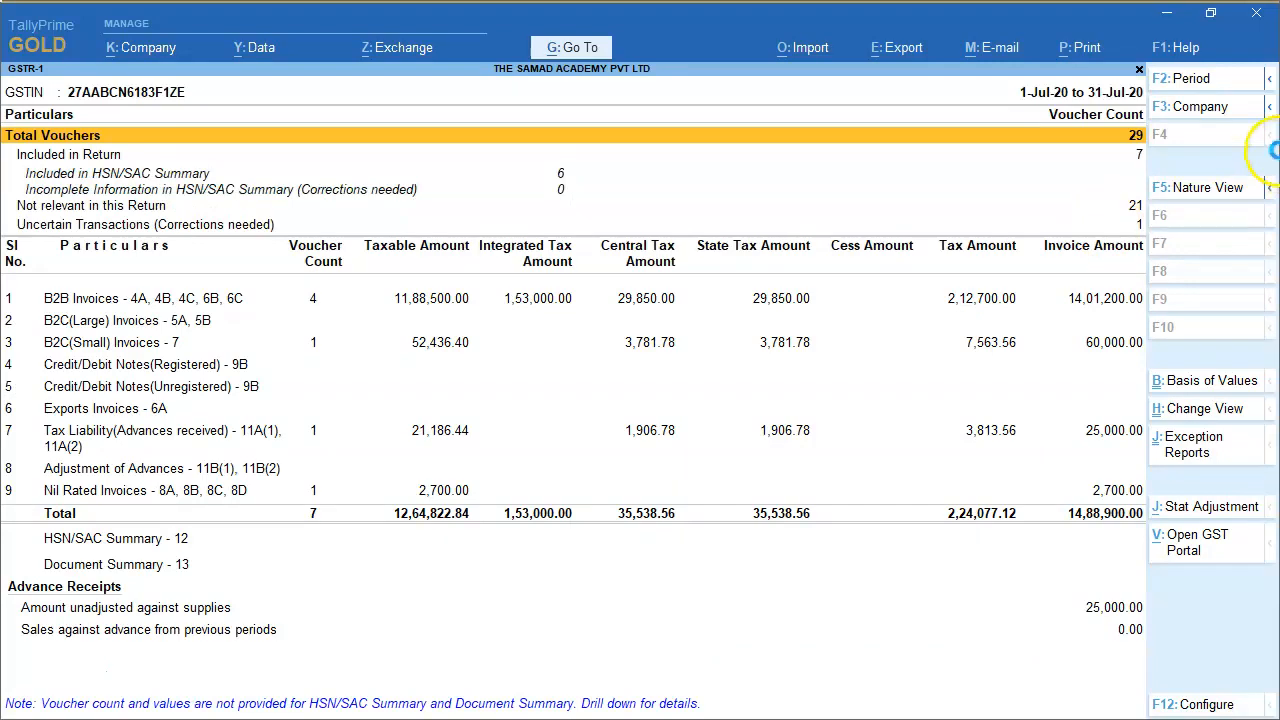
pyautogui.click(1197, 88)
pyautogui.write('AUG')
pyautogui.press('Return')
pyautogui.write('AUG')
pyautogui.press('Return')
# - Examine the B2B Invoices - 4A, 4B, 4C, 6B, 6C row in the August GSTR-1
pyautogui.press('Down')
pyautogui.press('Down')
pyautogui.press('Down')
pyautogui.press('Down')
pyautogui.press('Down')
pyautogui.press('space')
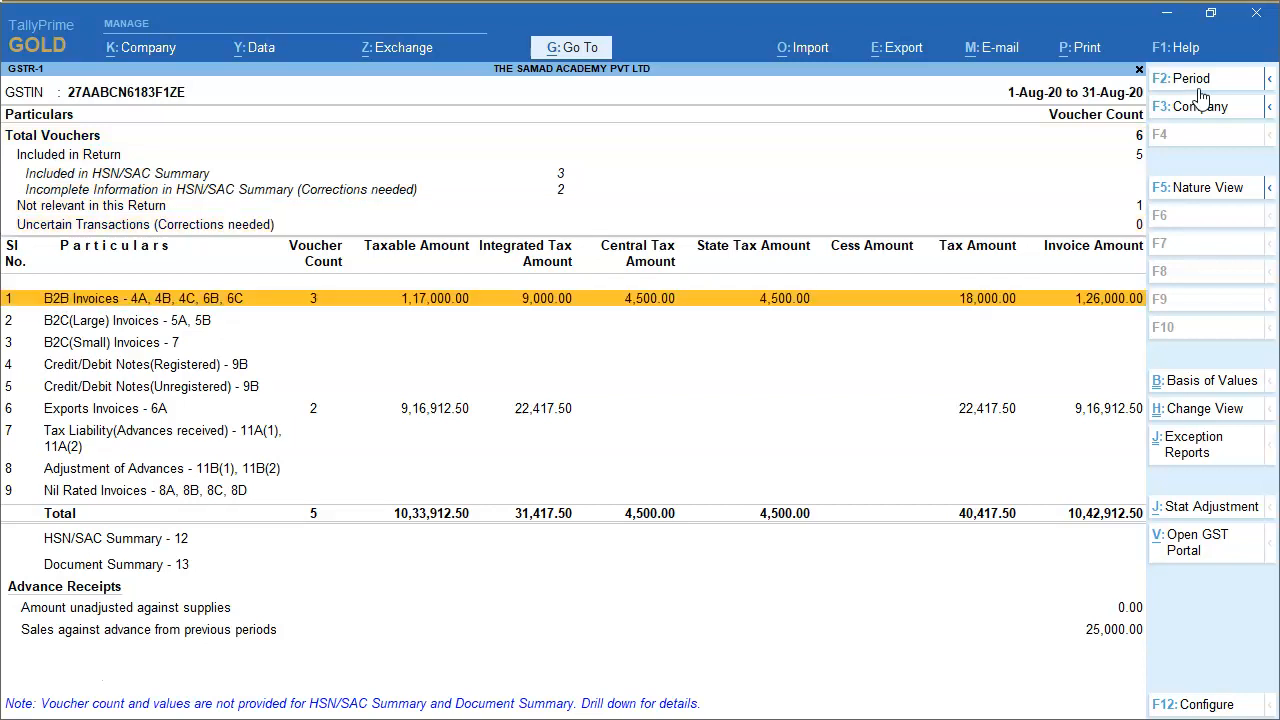
# - Examine the rows Sales against advance from previous periods and Adjustment of Advances - 11B(1), 11B(2) in GSTR-1
pyautogui.press('Down')
pyautogui.press('Down')
pyautogui.press('Down')
pyautogui.press('Down')
pyautogui.press('Down')
pyautogui.press('Down')
pyautogui.press('Down')
pyautogui.press('Down')
pyautogui.press('Down')
pyautogui.press('Down')
pyautogui.press('Down')
pyautogui.press('Down')
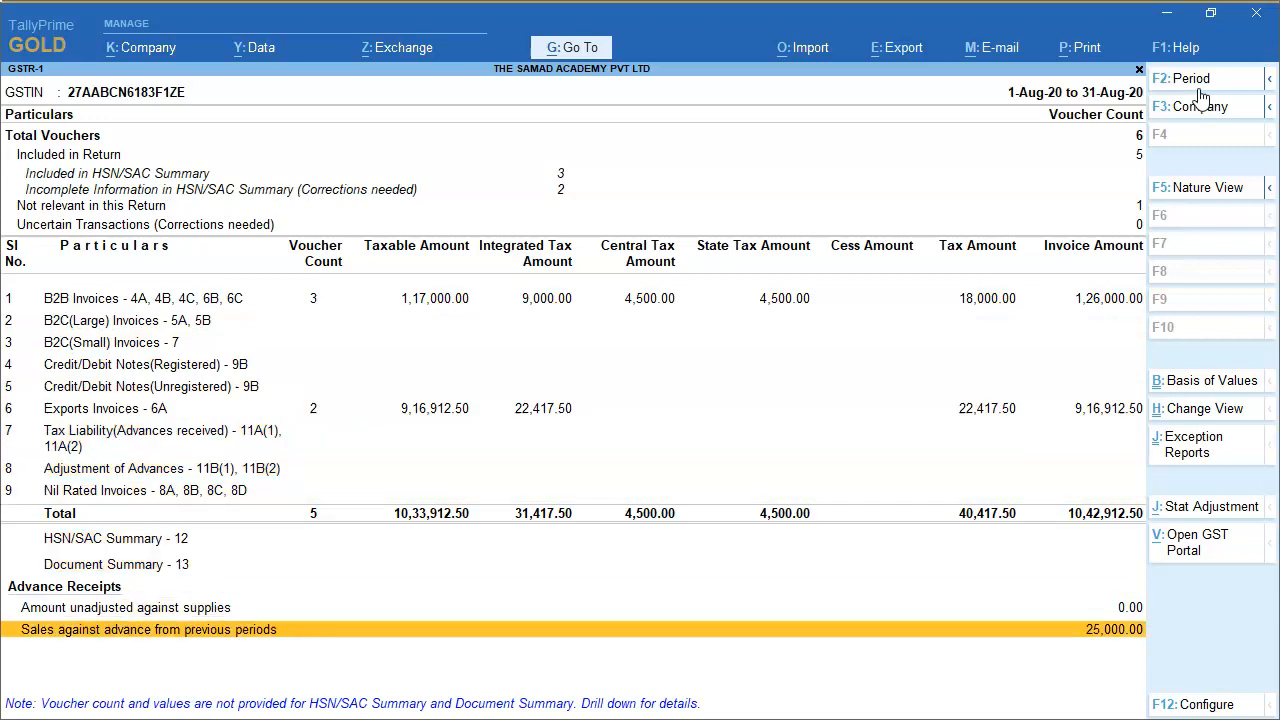
pyautogui.click(55, 470)
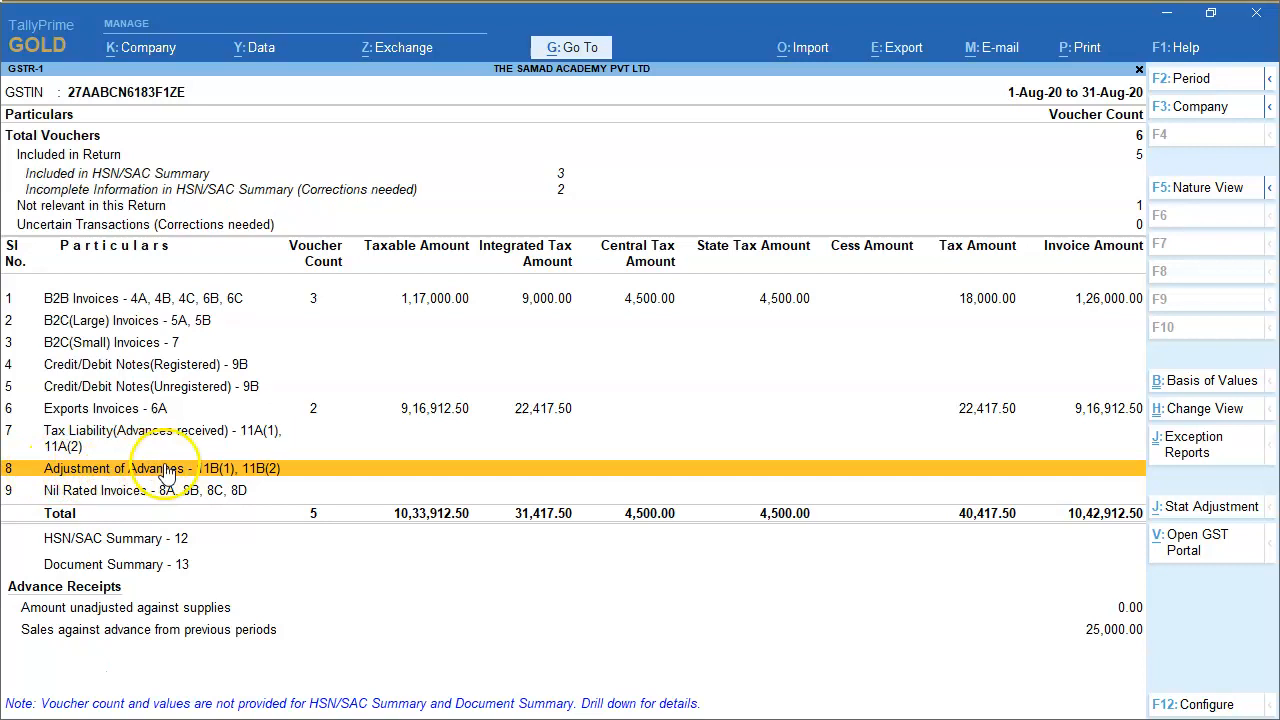
# - Close GSTR-1 and start a new Journal voucher dated 10-Aug-20
pyautogui.press('Escape')
pyautogui.press('Escape')
pyautogui.press('Escape')
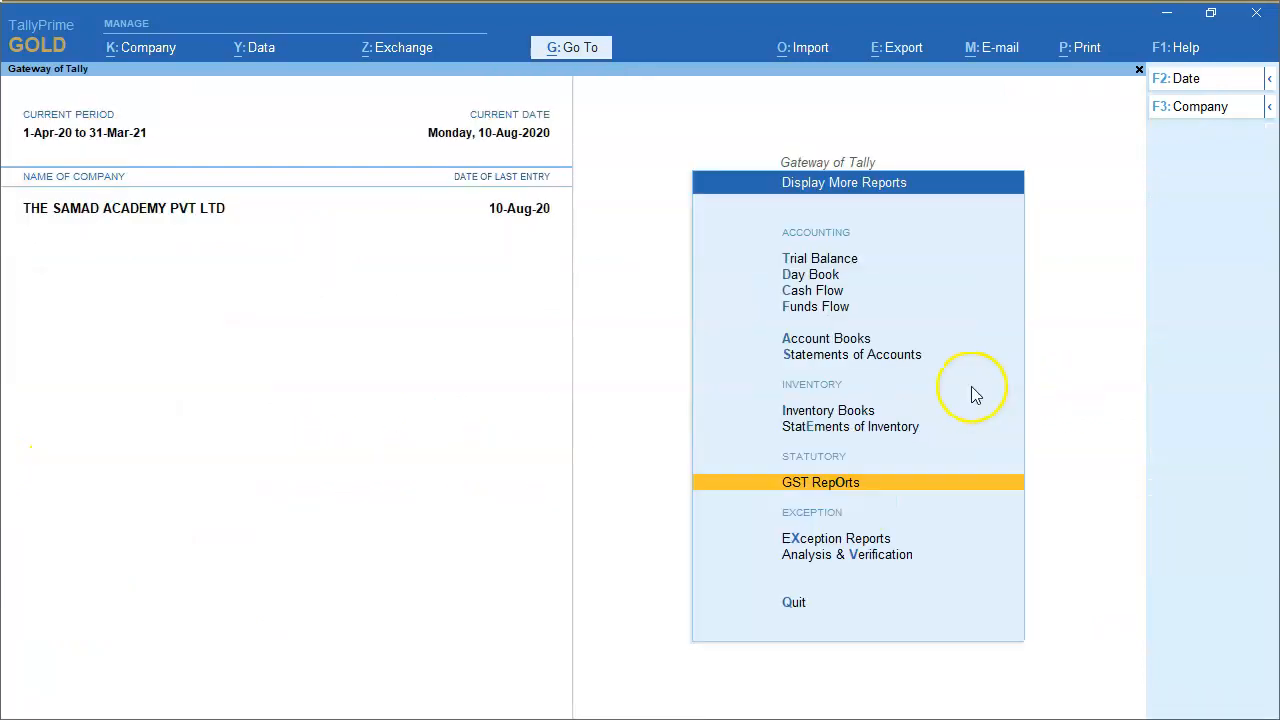
pyautogui.press('Down')
pyautogui.press('Down')
pyautogui.press('Down')
pyautogui.press('Down')
pyautogui.press('Down')
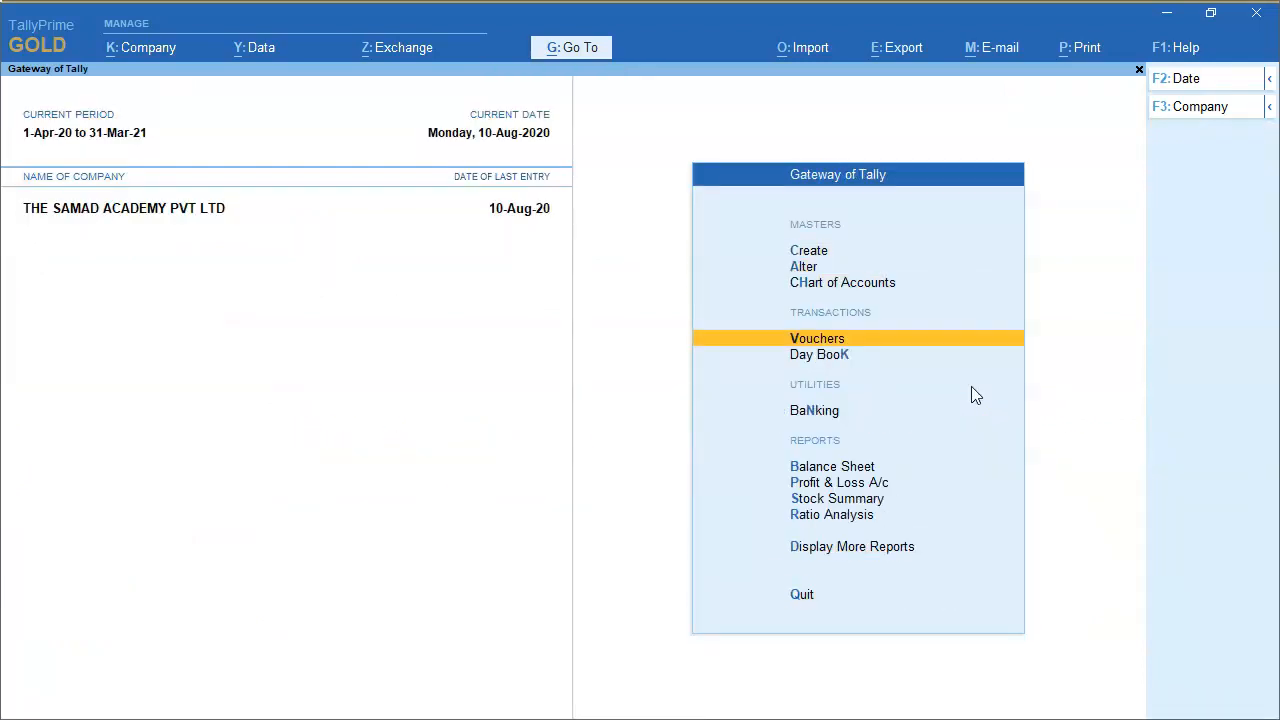
pyautogui.press('Return')
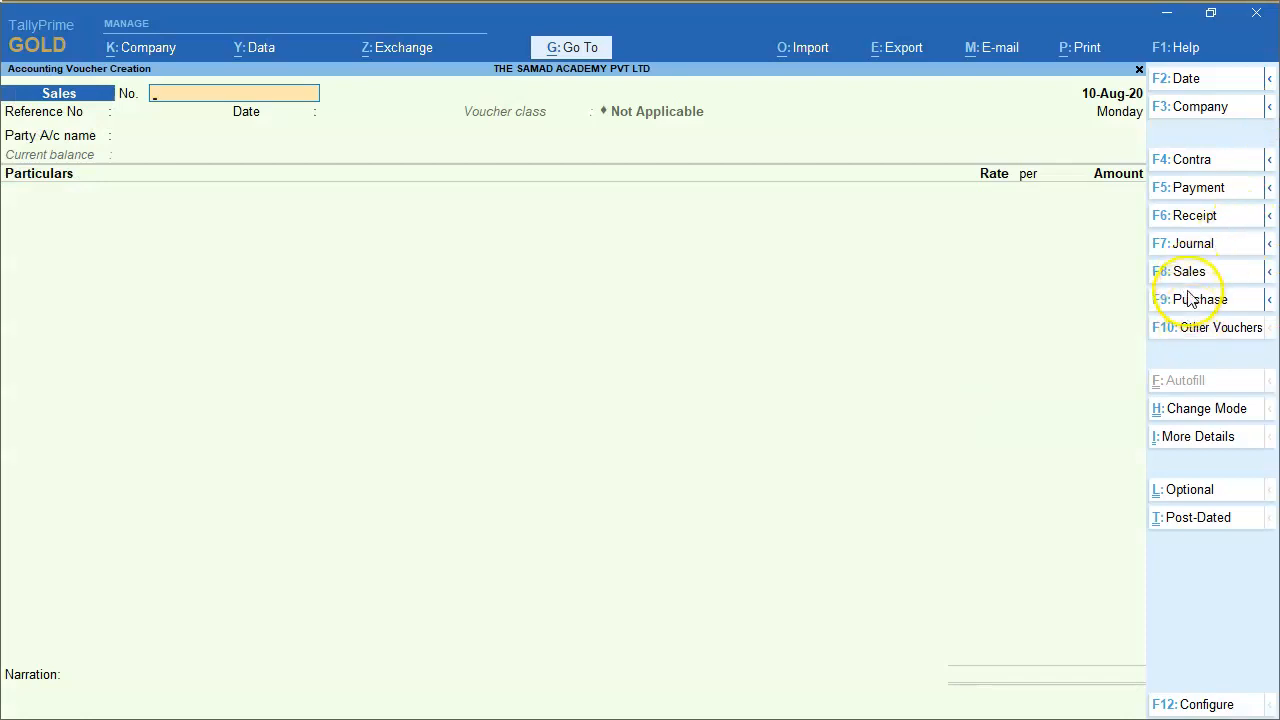
pyautogui.click(1188, 246)
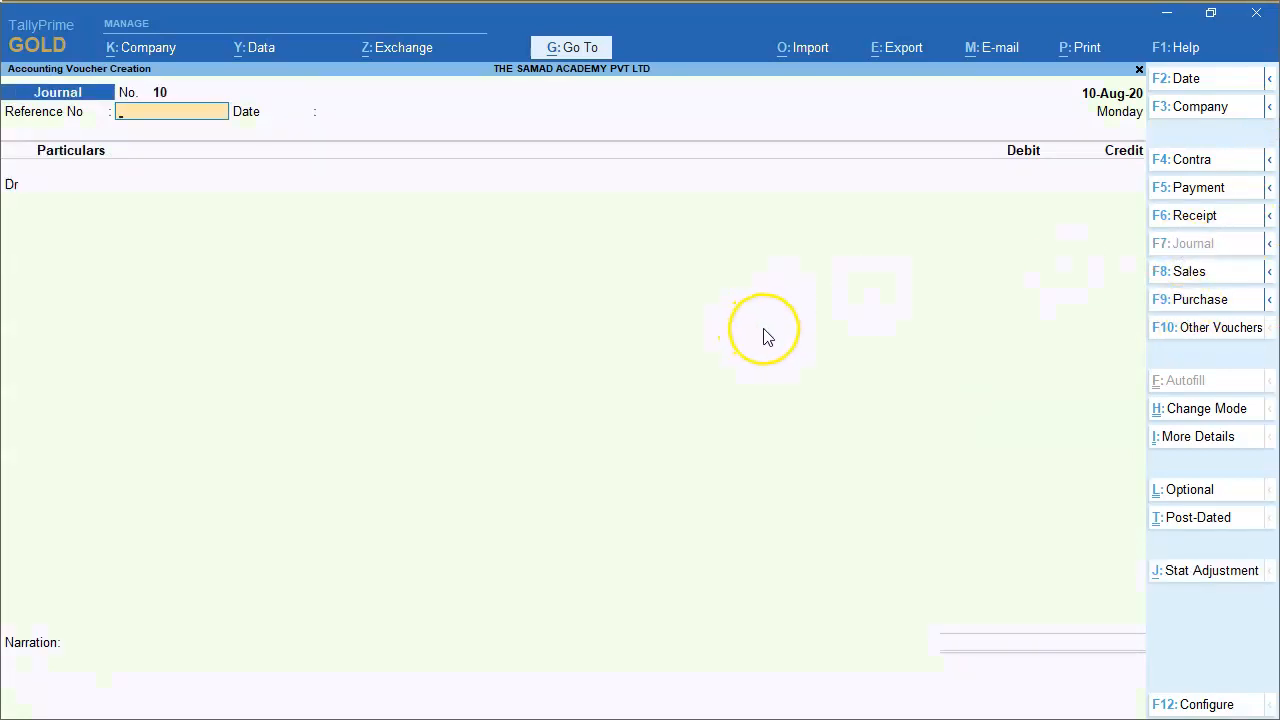
# - Choose Output CGST as the first debit ledger of the journal
pyautogui.press('Return')
pyautogui.press('Return')
pyautogui.write('out')
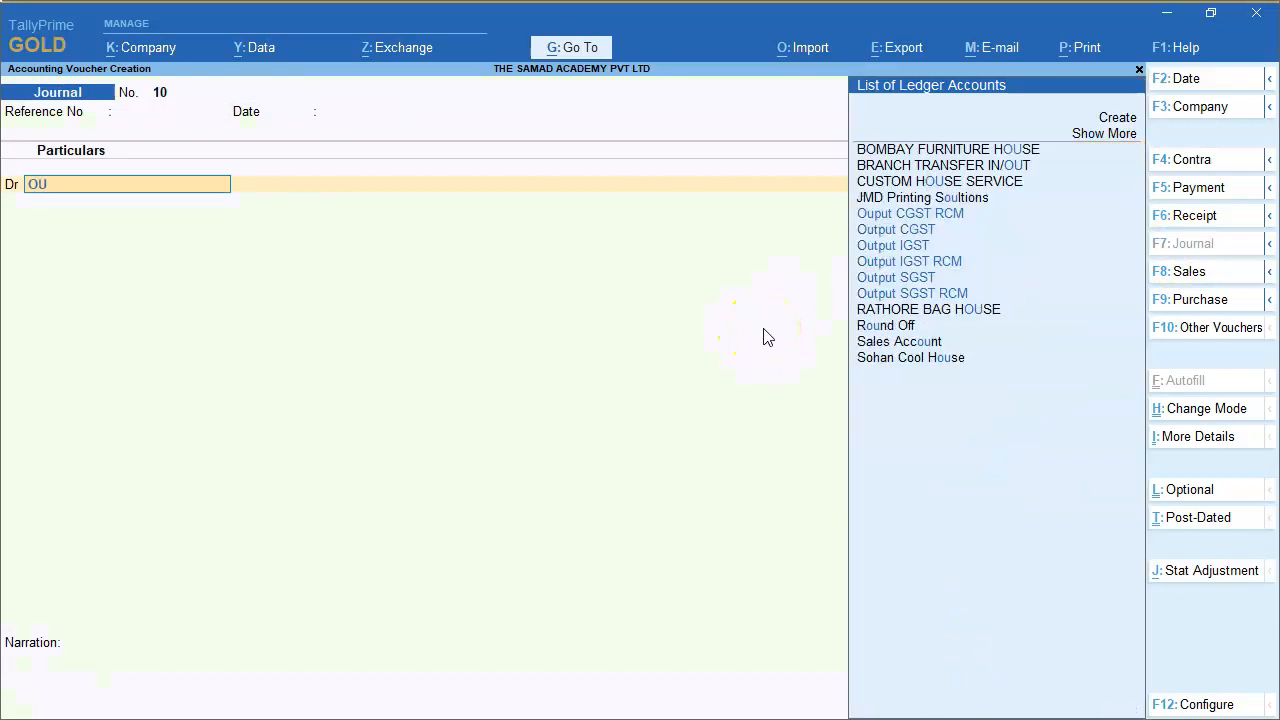
pyautogui.press('Down')
pyautogui.press('Return')
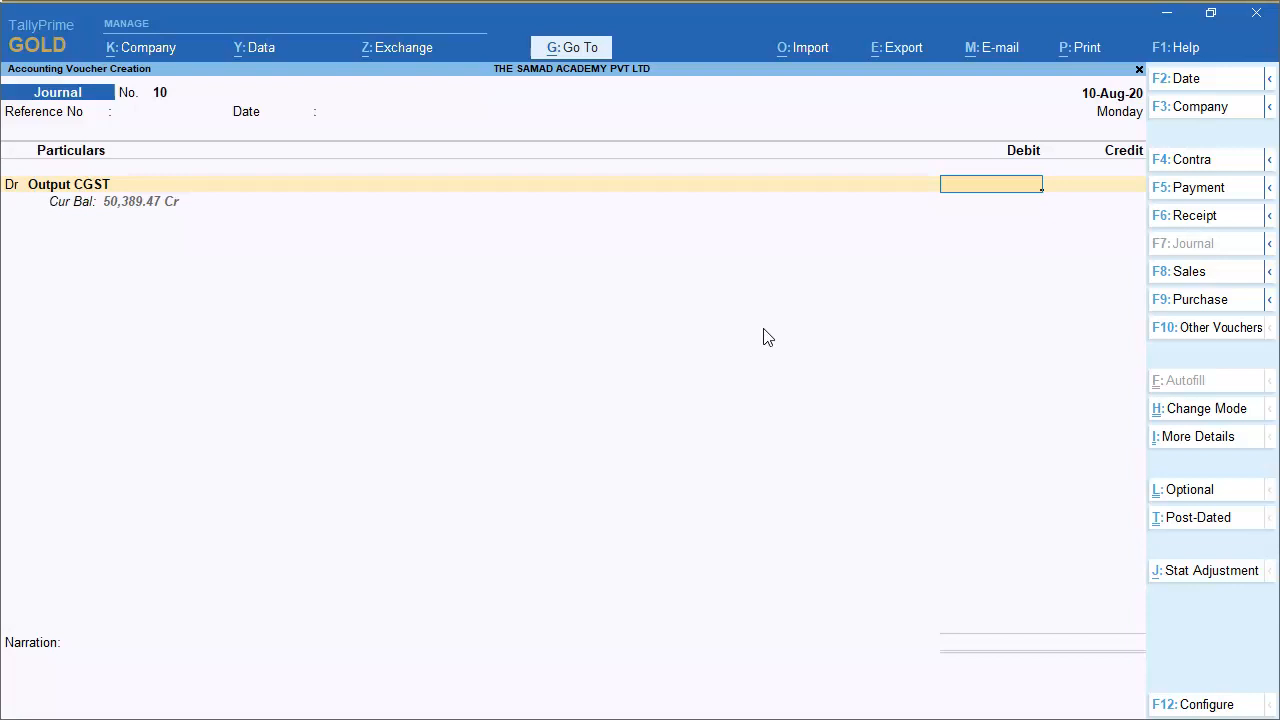
pyautogui.write('1906.78')
# - Set the journal's GST stat adjustment to Decrease of Tax Liability with Sales against Advance Receipts as the additional details
pyautogui.click(1183, 578)
pyautogui.press('Return')
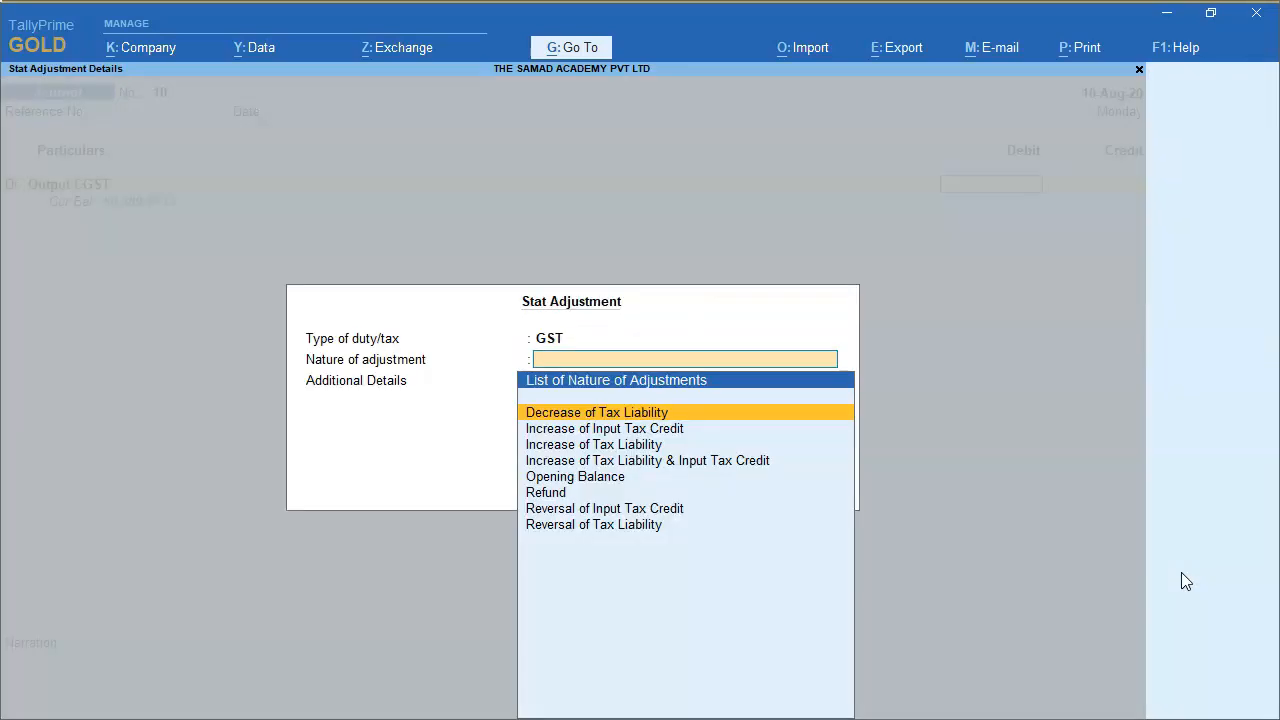
pyautogui.press('Return')
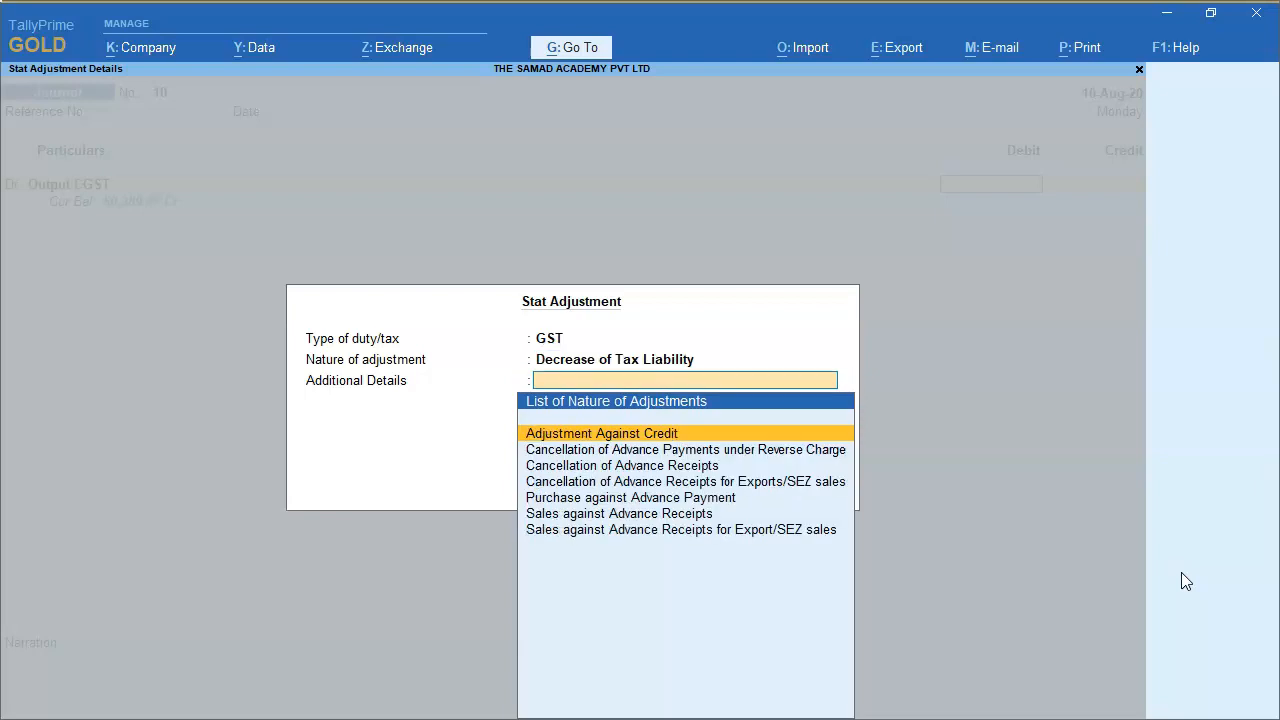
pyautogui.write('AD')
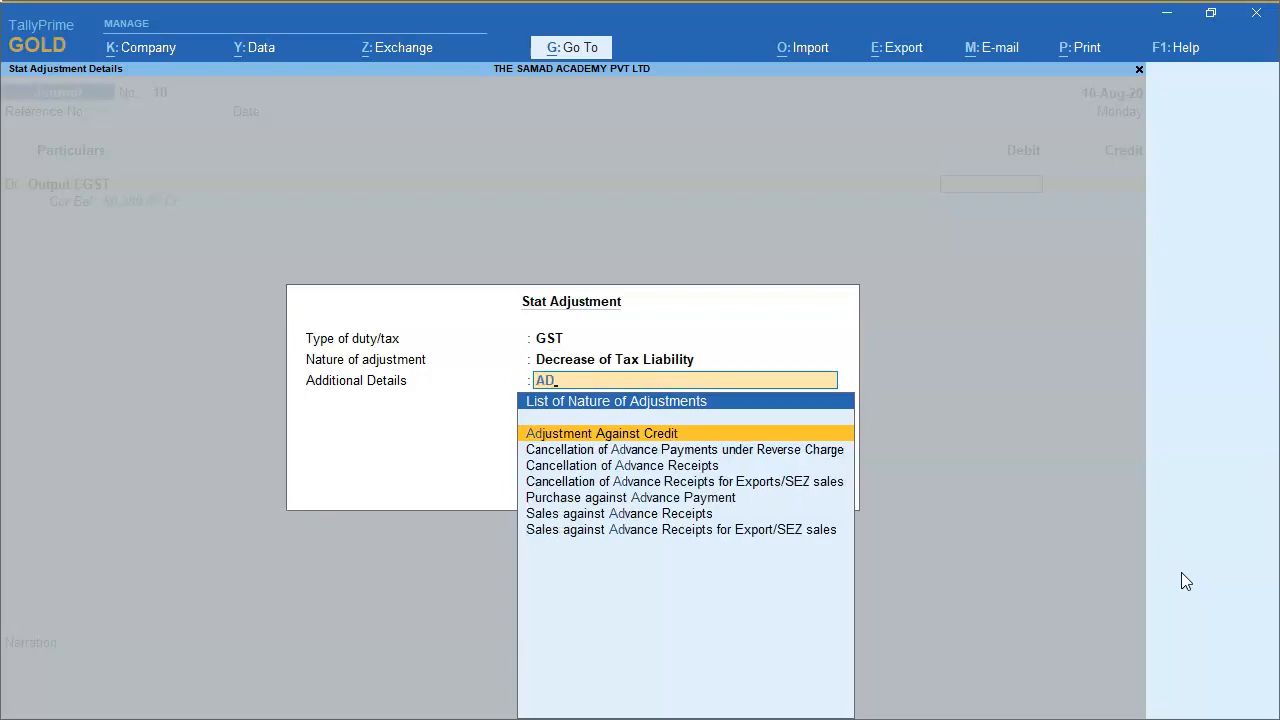
pyautogui.write('VA')
pyautogui.press('Down')
pyautogui.press('Down')
pyautogui.press('Down')
pyautogui.press('Down')
pyautogui.press('Down')
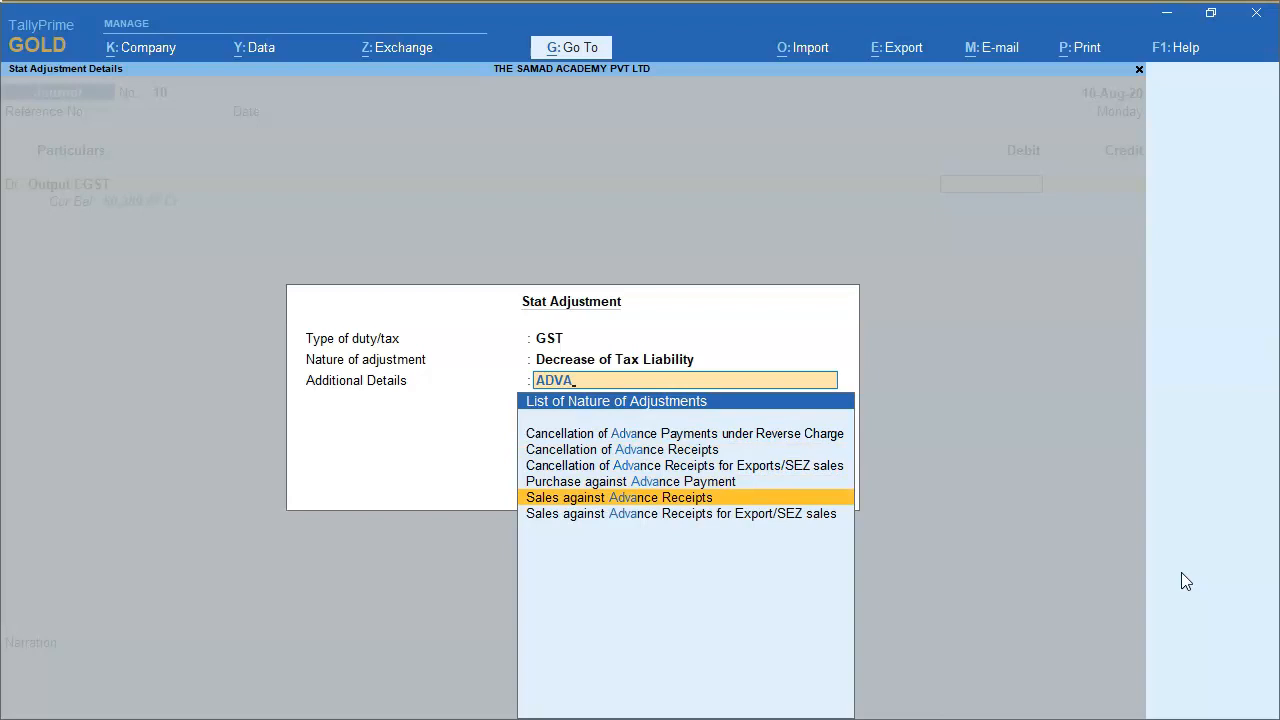
pyautogui.press('Return')
pyautogui.press('Return')
pyautogui.press('Return')
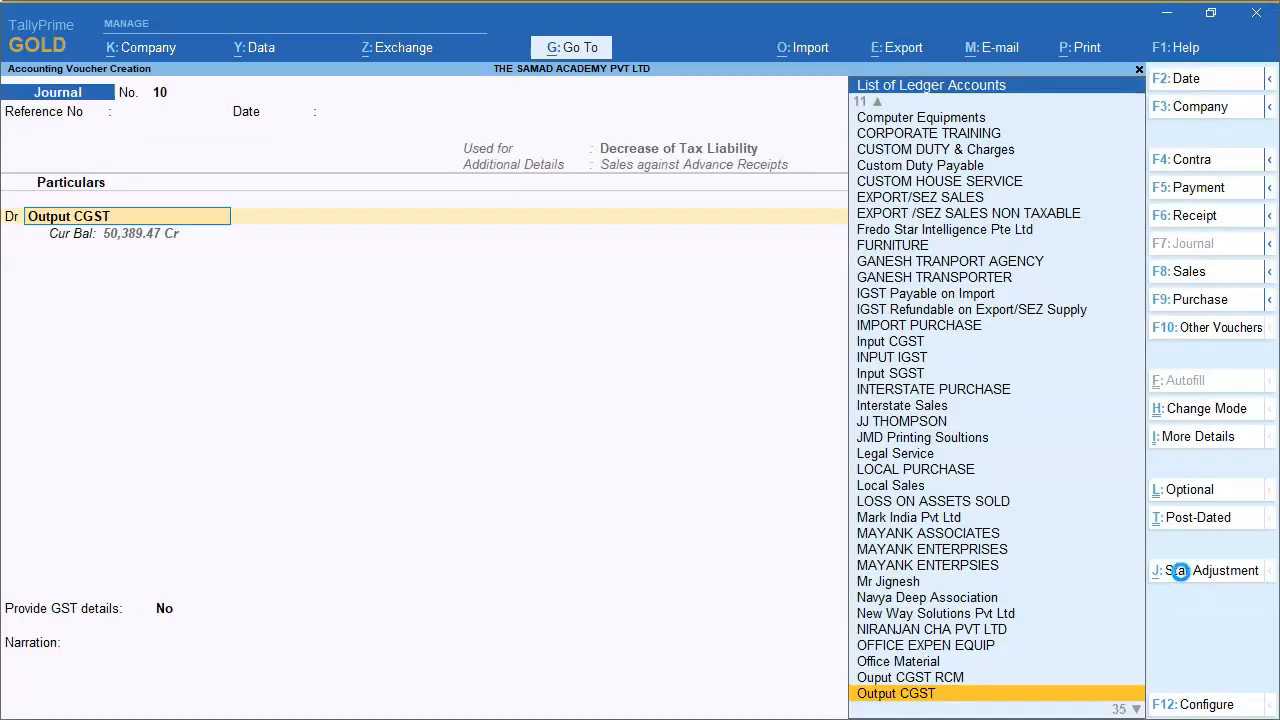
# - Give Output CGST a 9% rate on a taxable value of 21,186.44 and debit it with 1,906.78
pyautogui.press('Return')
pyautogui.write('9')
pyautogui.press('Return')
pyautogui.write('211860.4')
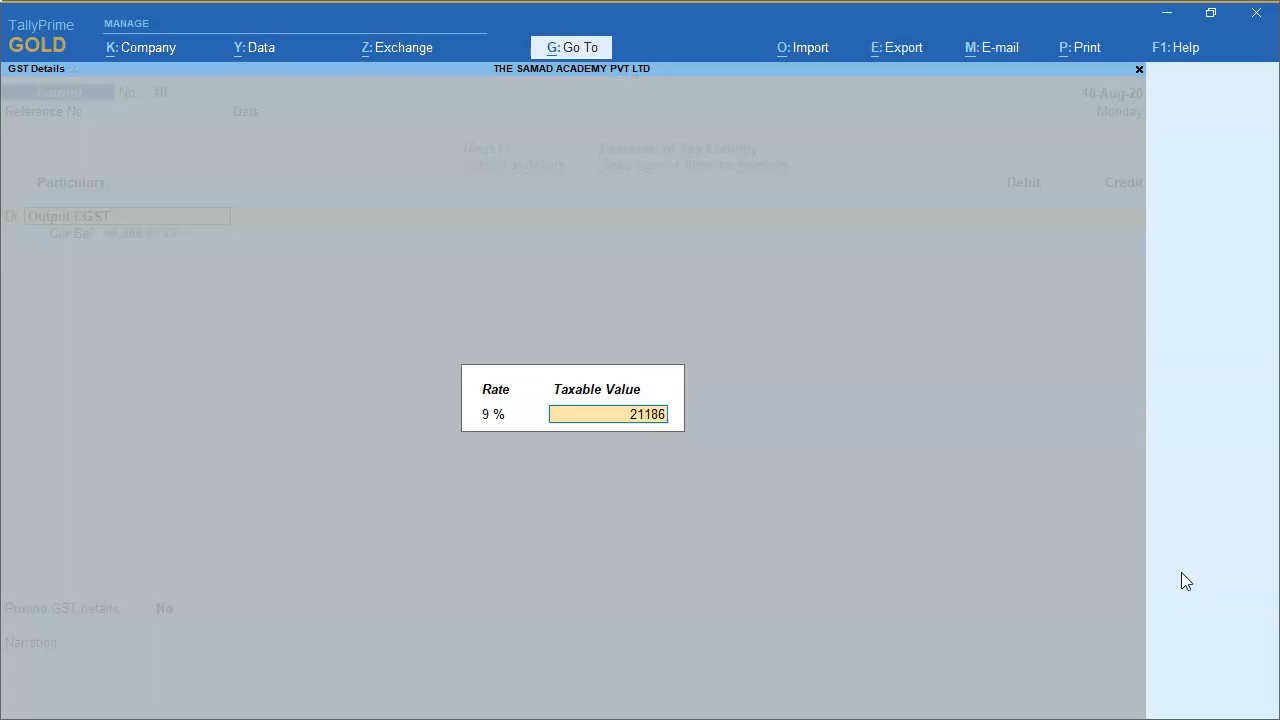
pyautogui.press('Return')
pyautogui.write('1,906')
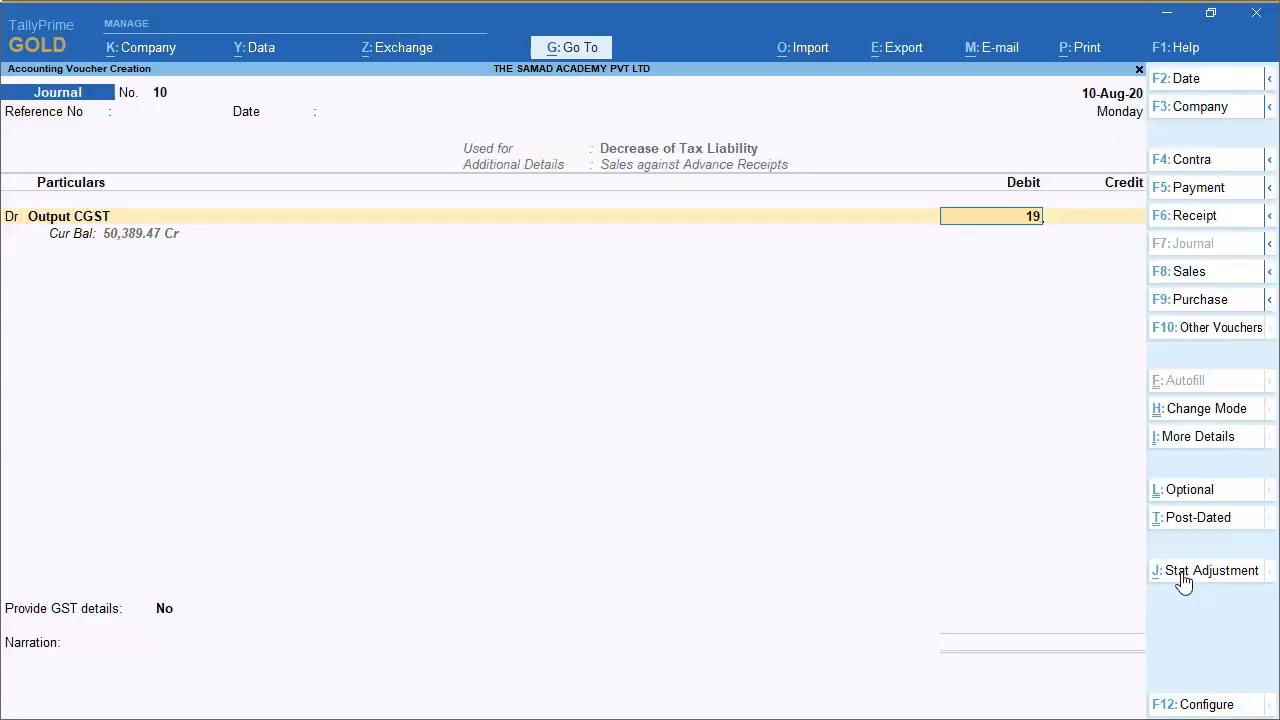
pyautogui.write('.78')
pyautogui.press('Return')
# - Debit Output SGST with 1,906.78 at 9% on a taxable value of 21,186.44
pyautogui.press('Return')
pyautogui.write('OUT')
pyautogui.press('Down')
pyautogui.press('Down')
pyautogui.press('Down')
pyautogui.press('Return')
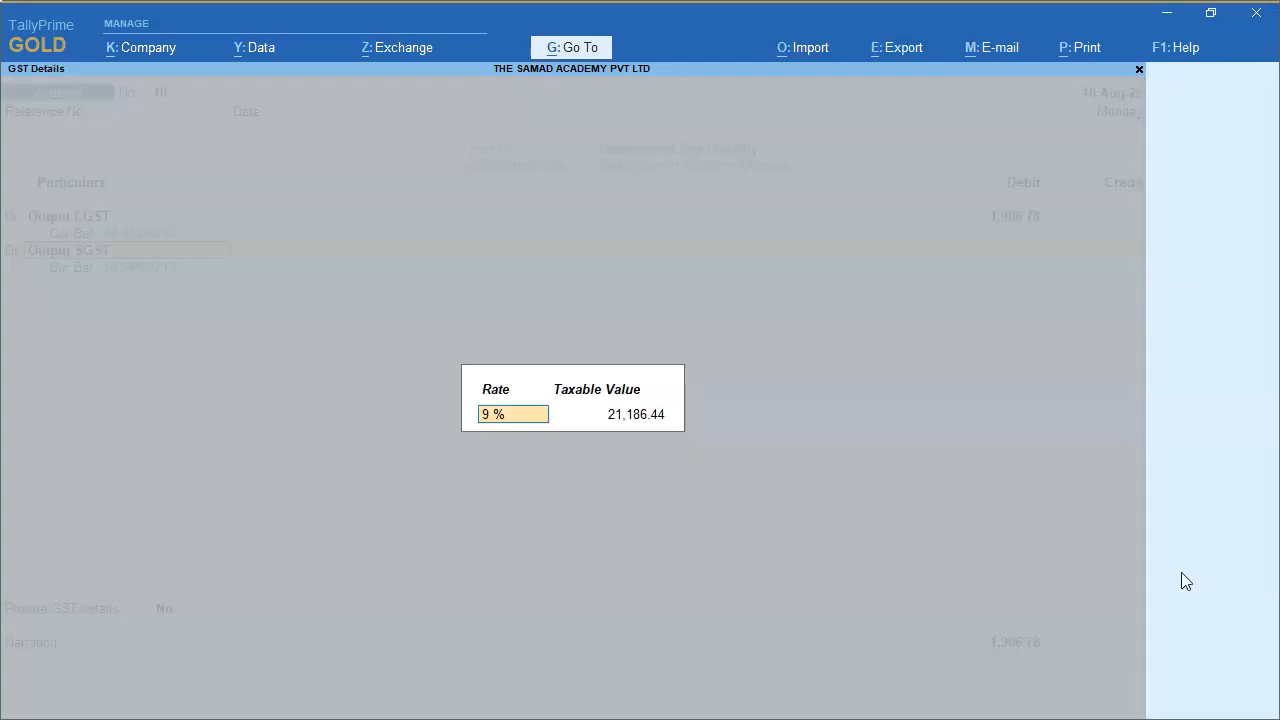
pyautogui.press('Return')
pyautogui.press('Return')
pyautogui.write('1906.78')
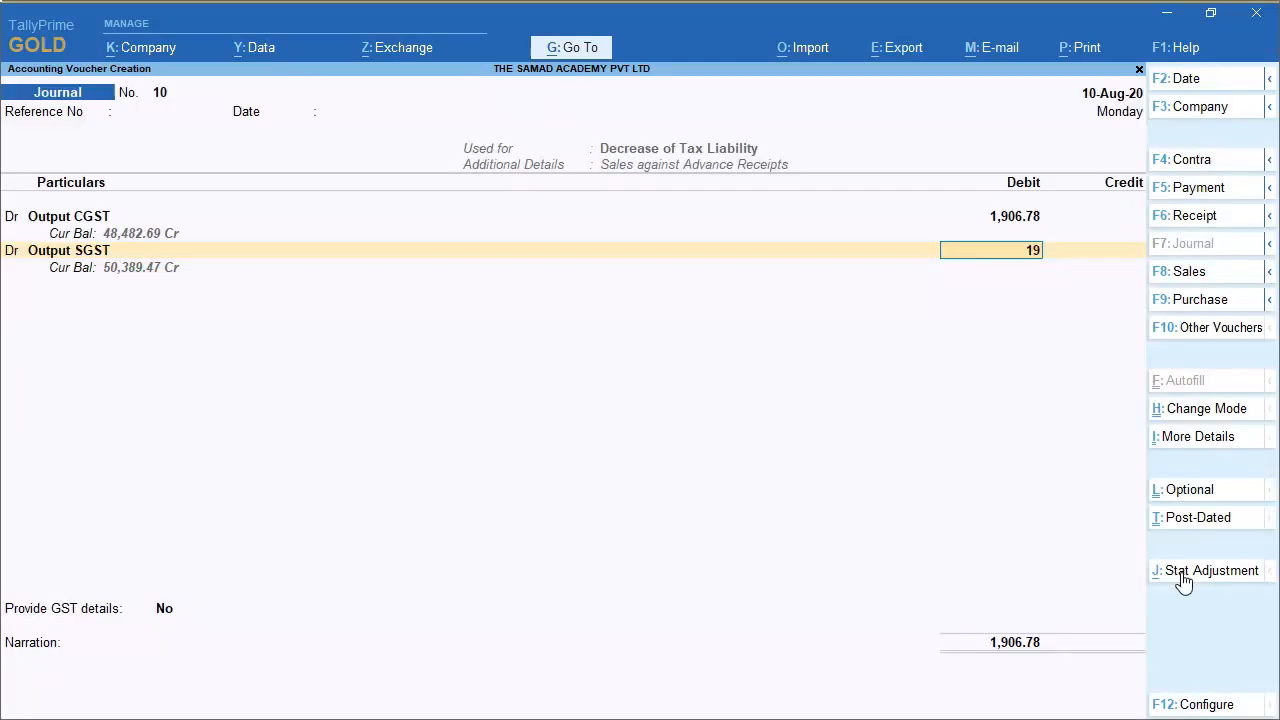
pyautogui.press('Return')
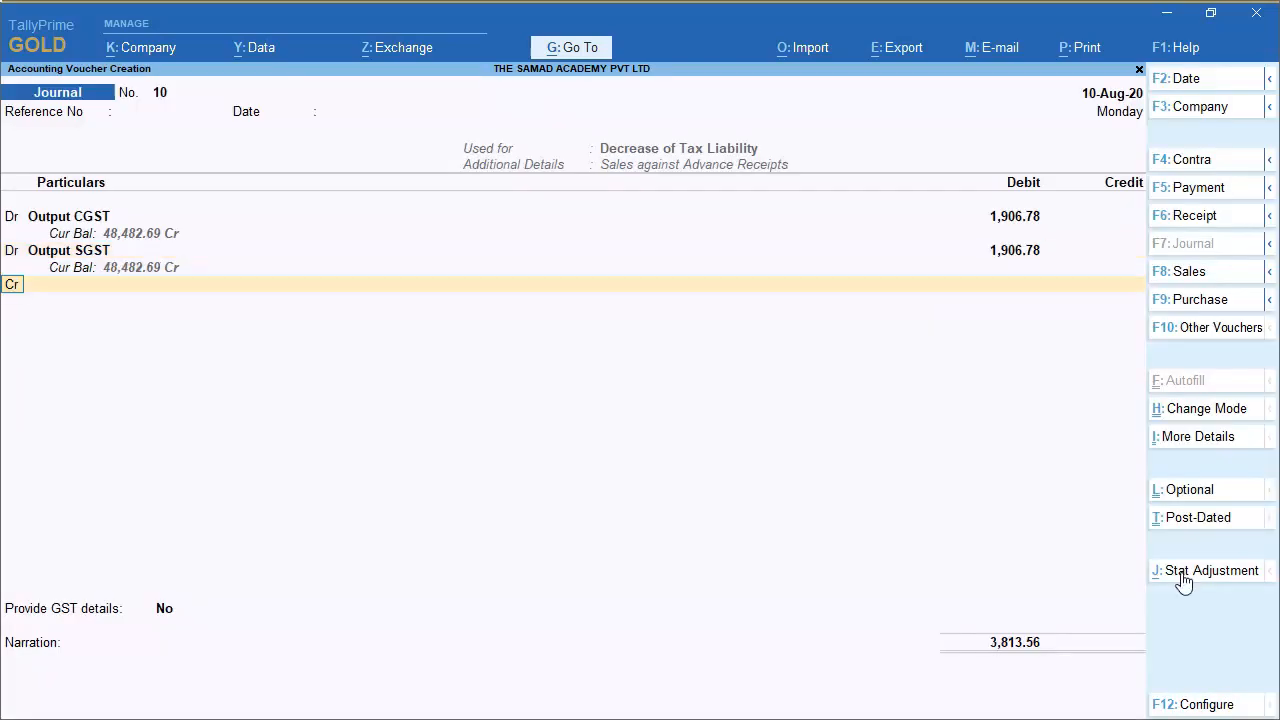
# - Credit the TAX ON ADVANCE RECEIPT ledger with 3,813.56
pyautogui.press('Return')
pyautogui.write('TAX')
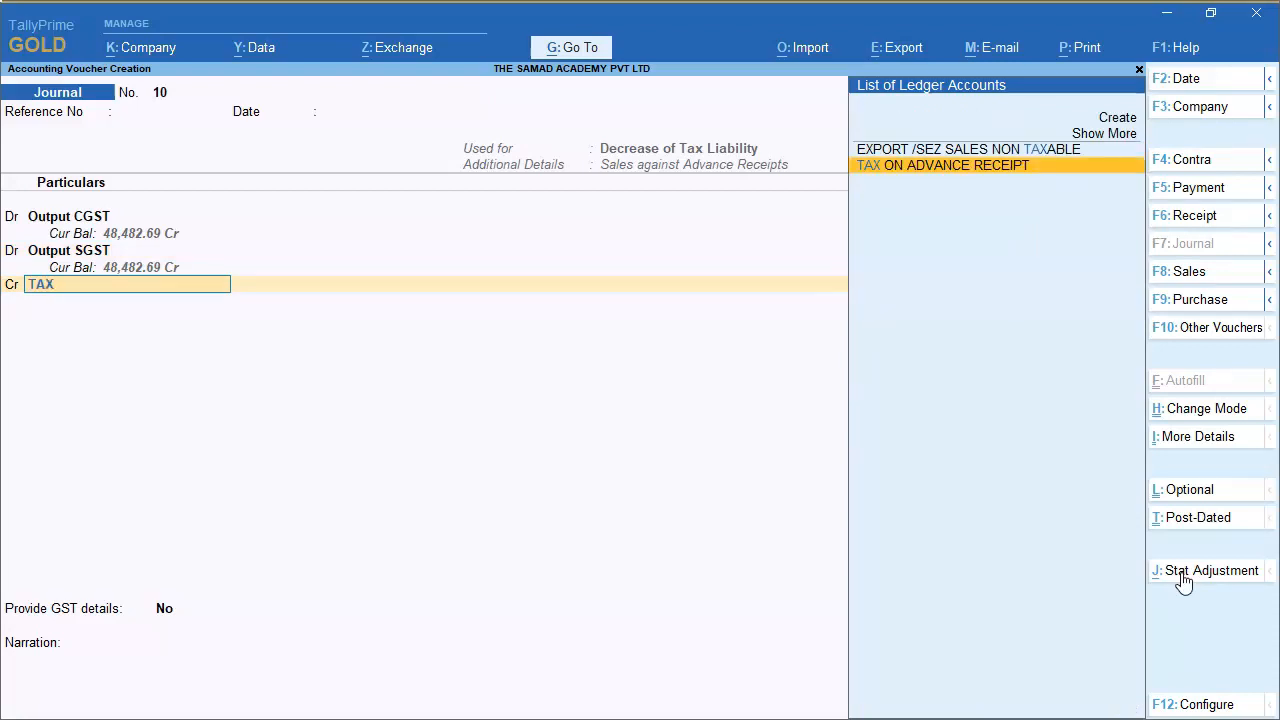
pyautogui.press('Return')
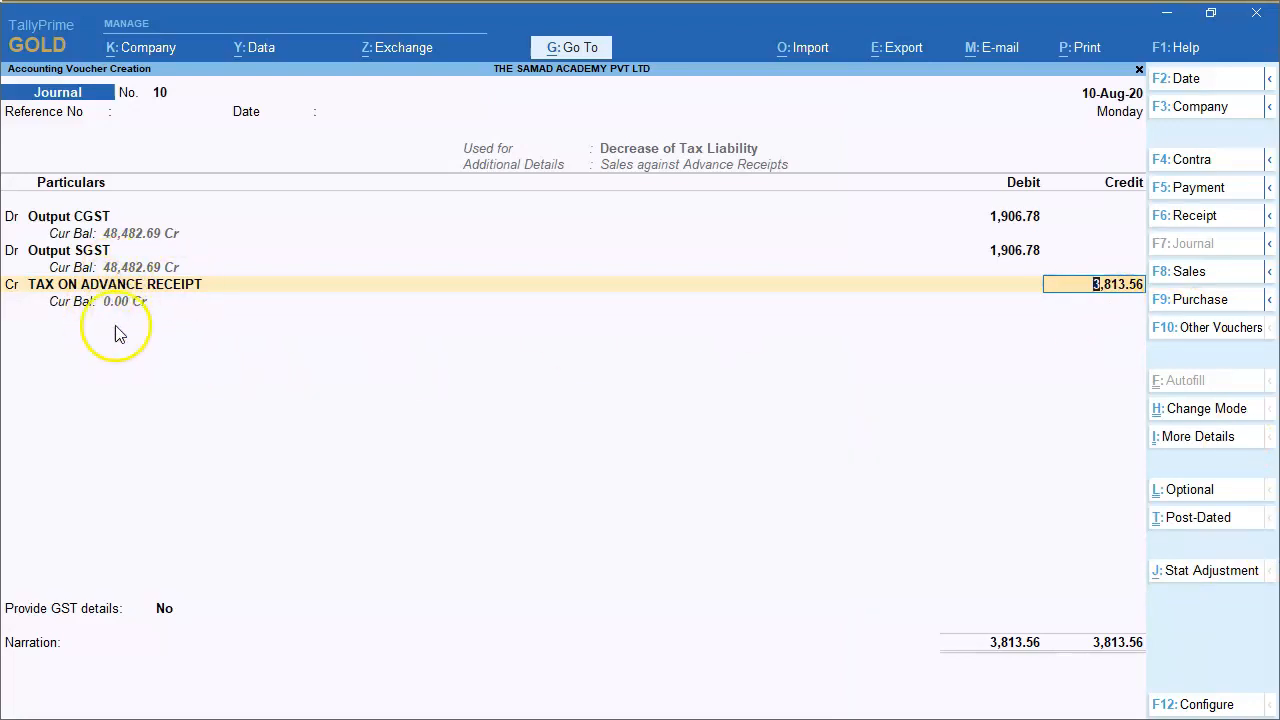
pyautogui.press('Return')
# - Provide the GST advance details with receipt number 0125, date 30-Jul-20, New Way Solutions Pvt Ltd and Maharashtra, and save the journal
pyautogui.press('Down')
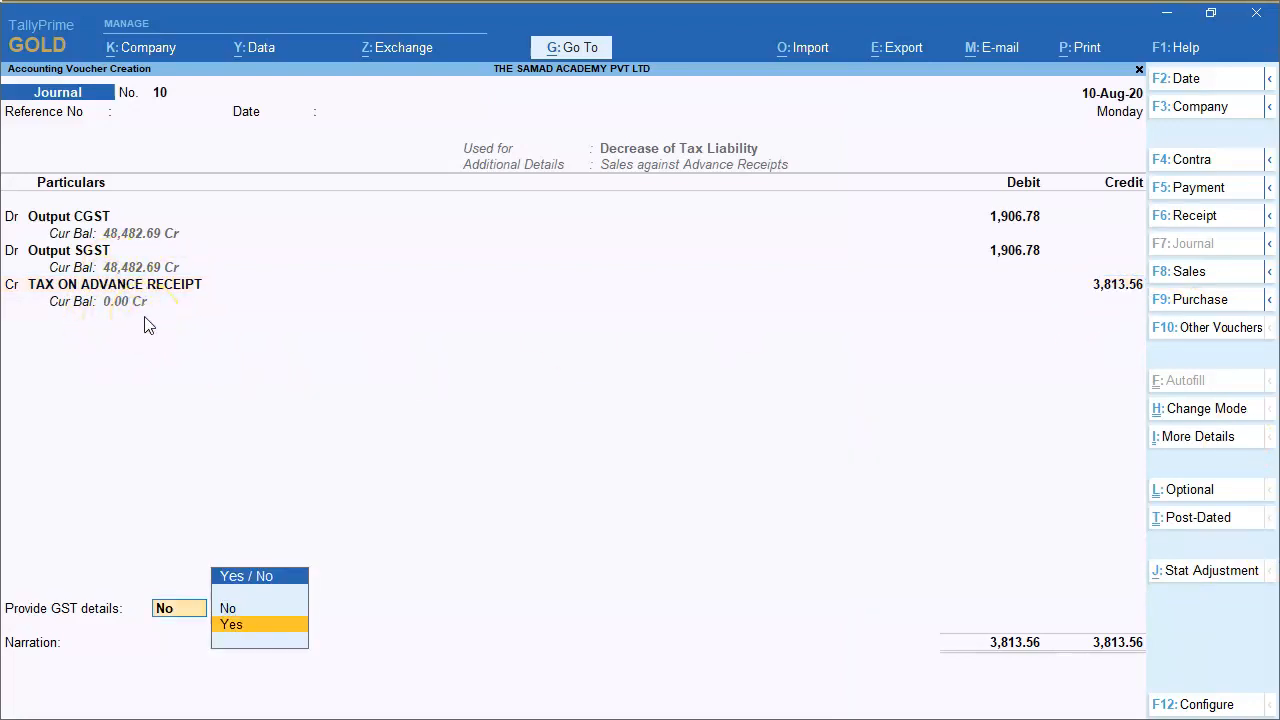
pyautogui.press('Return')
pyautogui.write('0125')
pyautogui.press('Return')
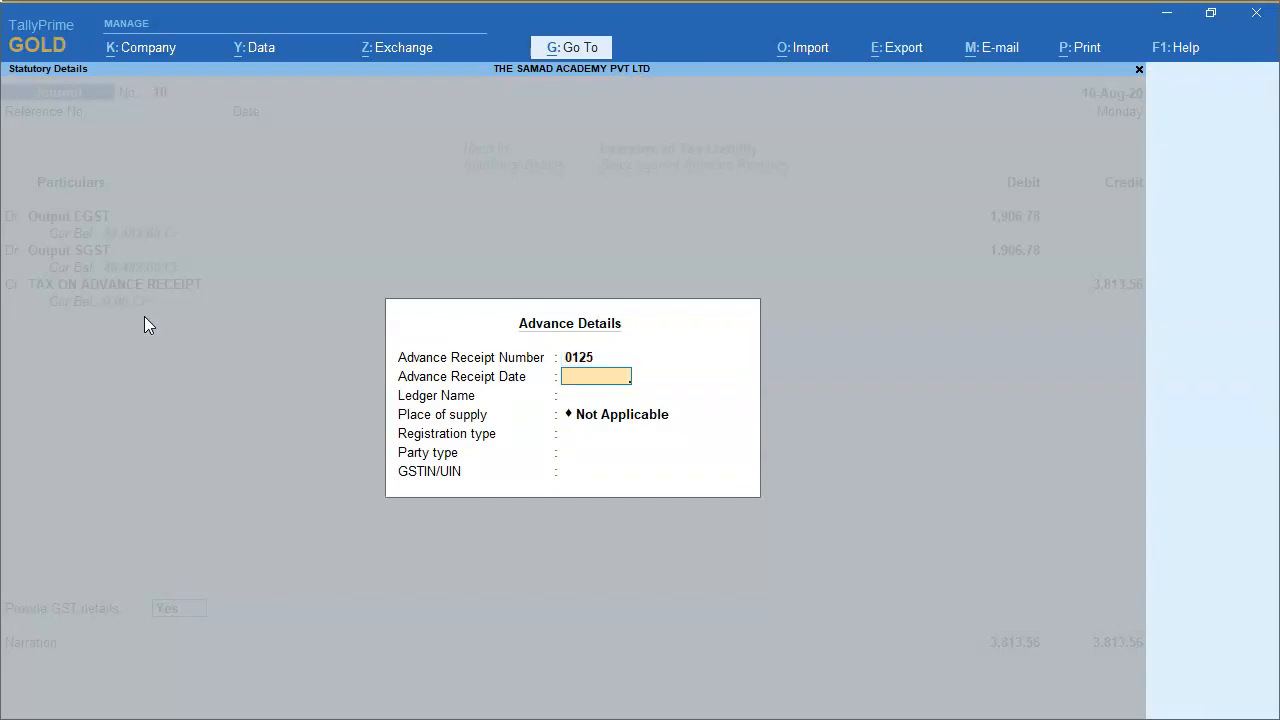
pyautogui.write('30-7')
pyautogui.press('Return')
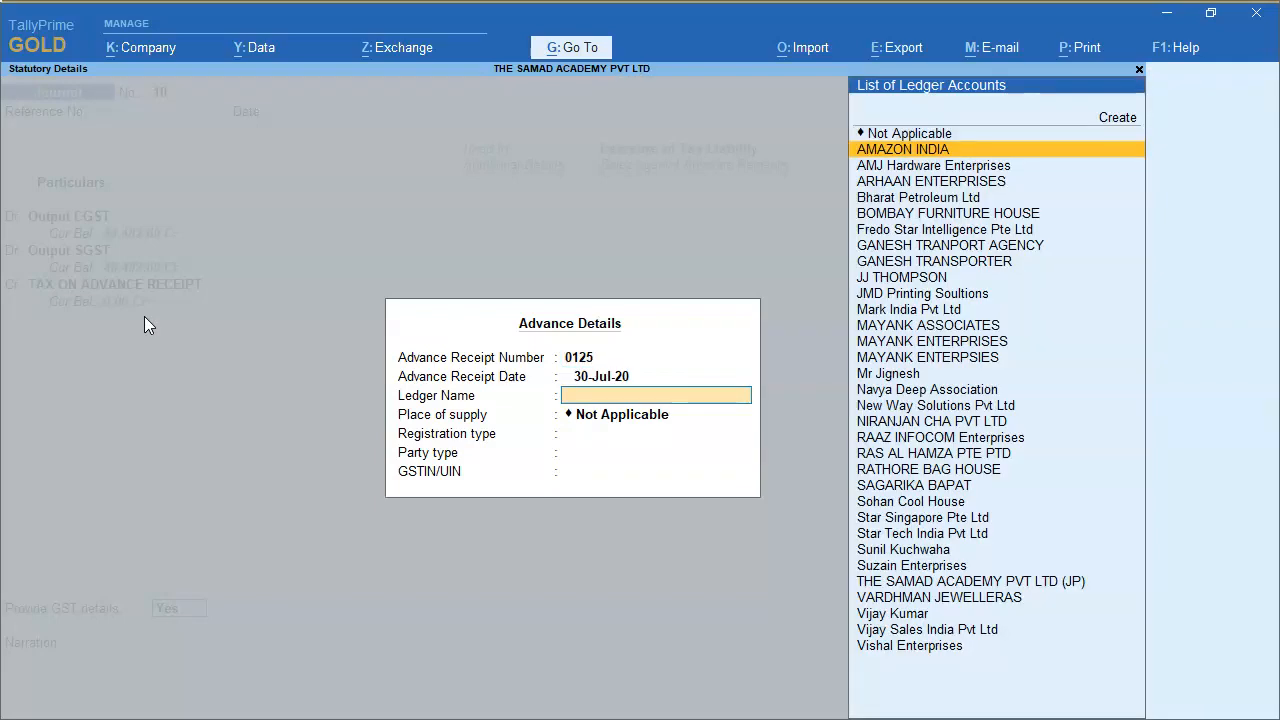
pyautogui.write('NEW')
pyautogui.press('Return')
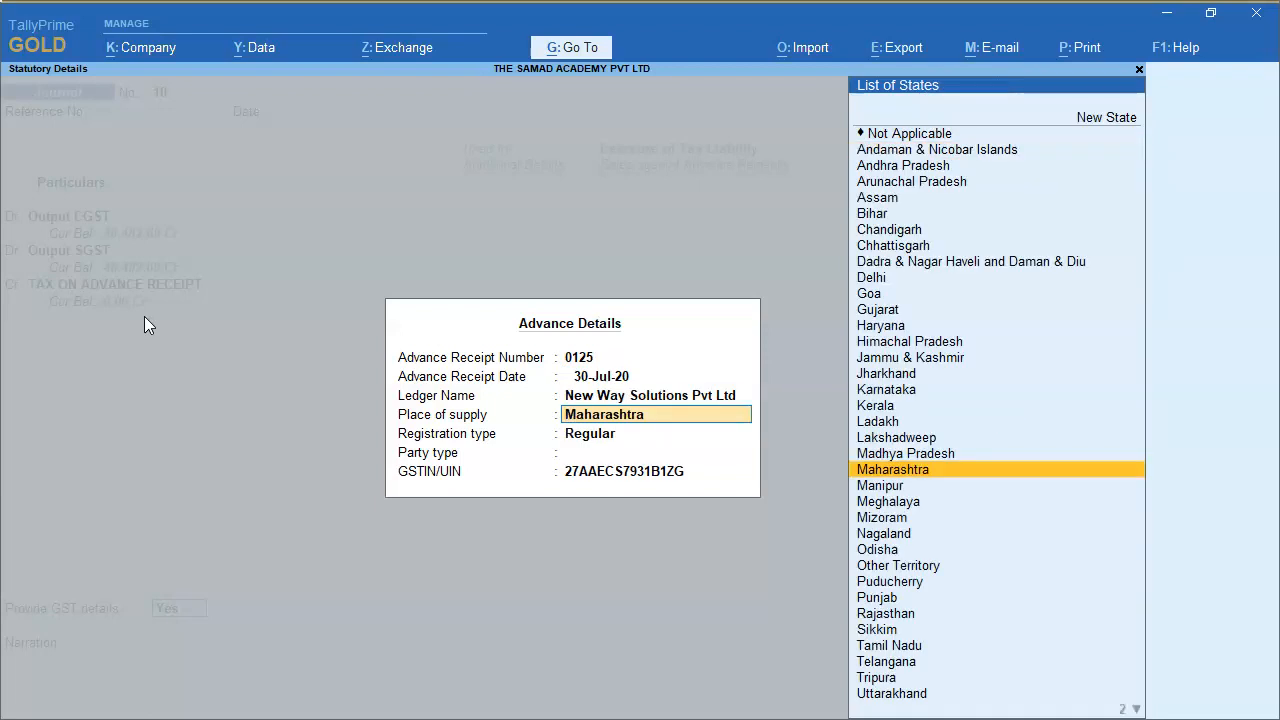
pyautogui.press('Return')
pyautogui.press('Return')
pyautogui.press('Return')
pyautogui.press('Return')
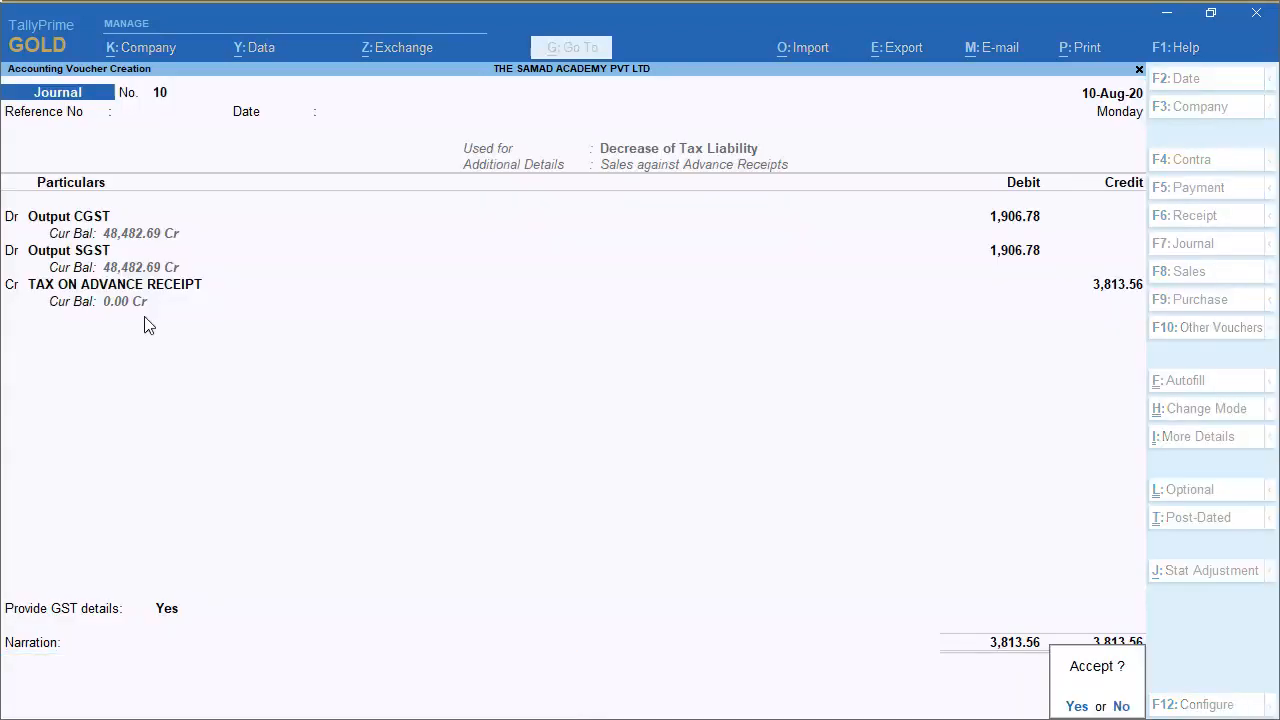
pyautogui.press('Return')
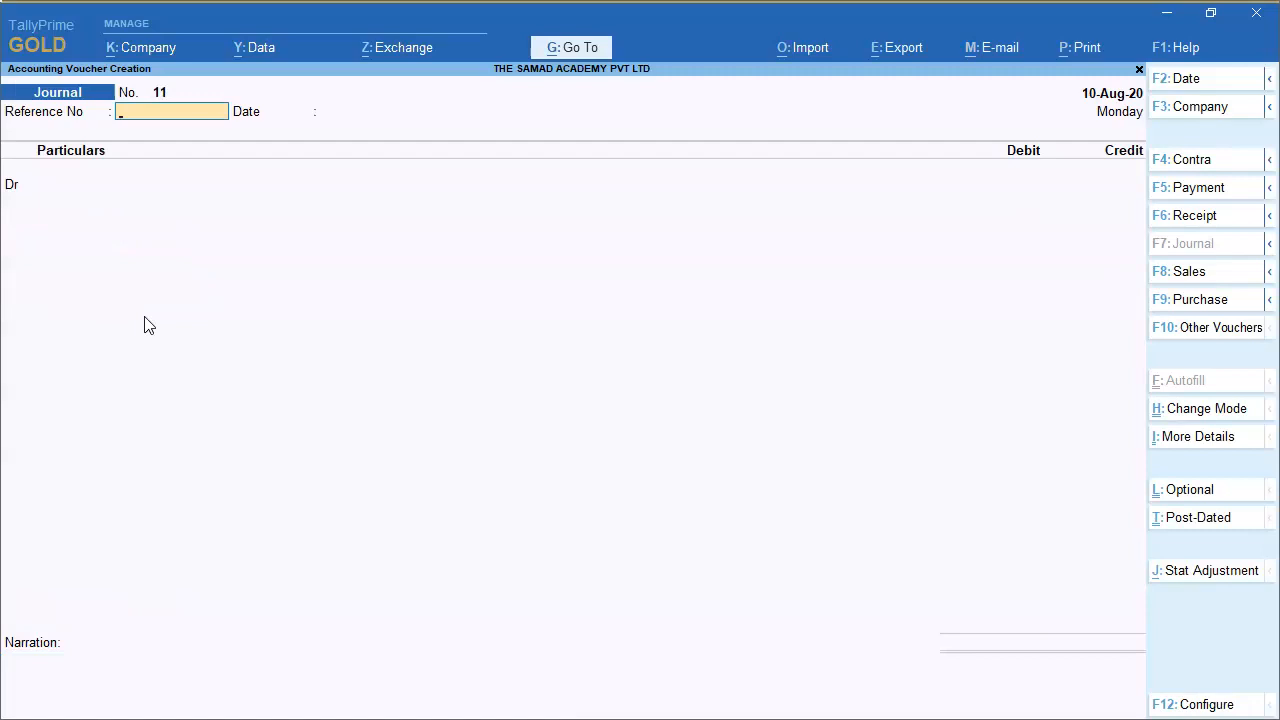
# - Leave voucher entry and open GSTR-1 with the period changed to August 2020
pyautogui.press('Escape')
pyautogui.press('y')
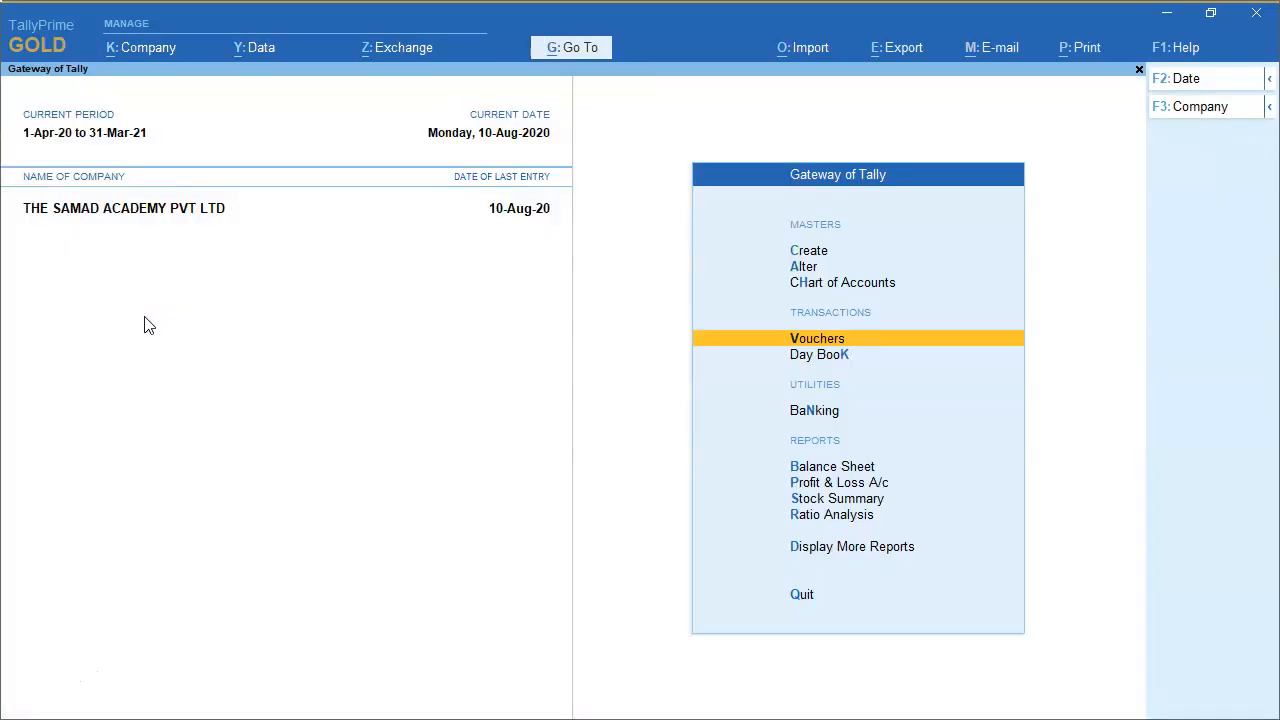
pyautogui.press('d')
pyautogui.press('o')
pyautogui.press('Return')
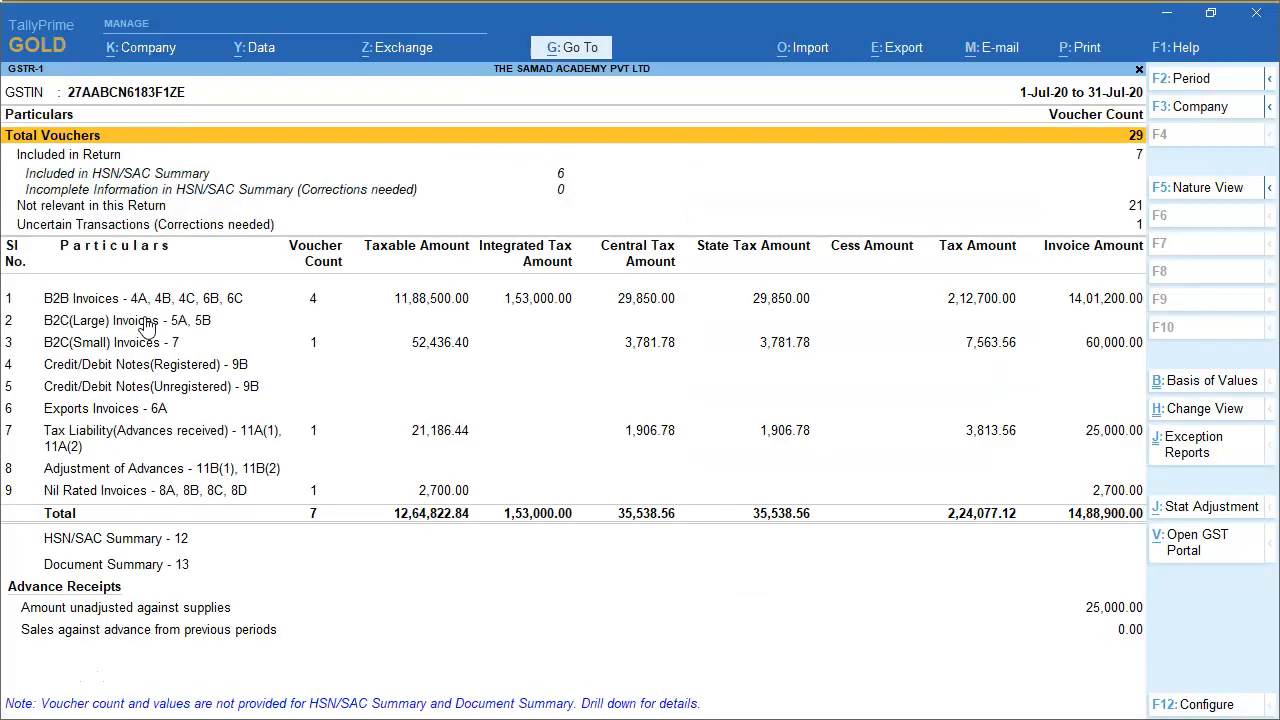
pyautogui.click(1195, 79)
pyautogui.write('AUG')
pyautogui.press('Return')
pyautogui.write('AUG')
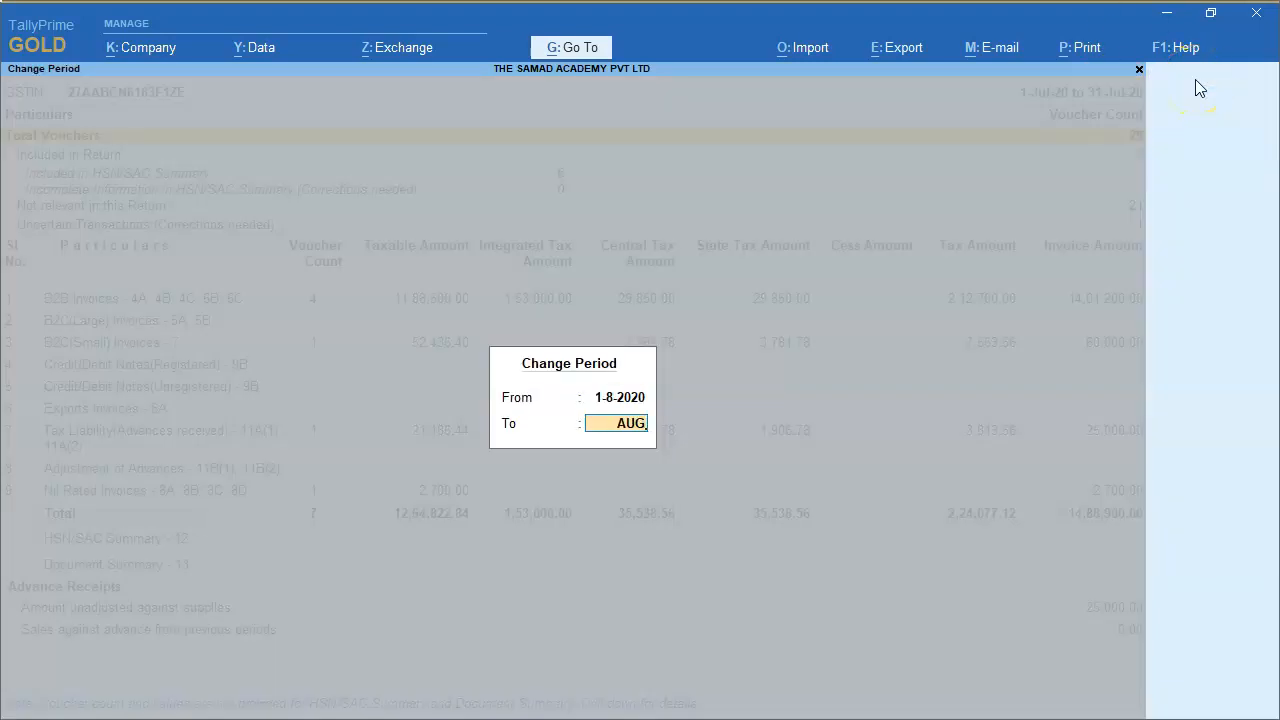
pyautogui.press('Return')
# - Examine the Adjustment of Advances - 11B(1), 11B(2) row and compare its central tax with that of the B2B Invoices row
pyautogui.press('Down')
pyautogui.press('Down')
pyautogui.press('Down')
pyautogui.press('Down')
pyautogui.press('Down')
pyautogui.press('Down')
pyautogui.press('Down')
pyautogui.press('Down')
pyautogui.press('Down')
pyautogui.press('Down')
pyautogui.press('Down')
pyautogui.press('Down')
pyautogui.press('space')
pyautogui.press('space')
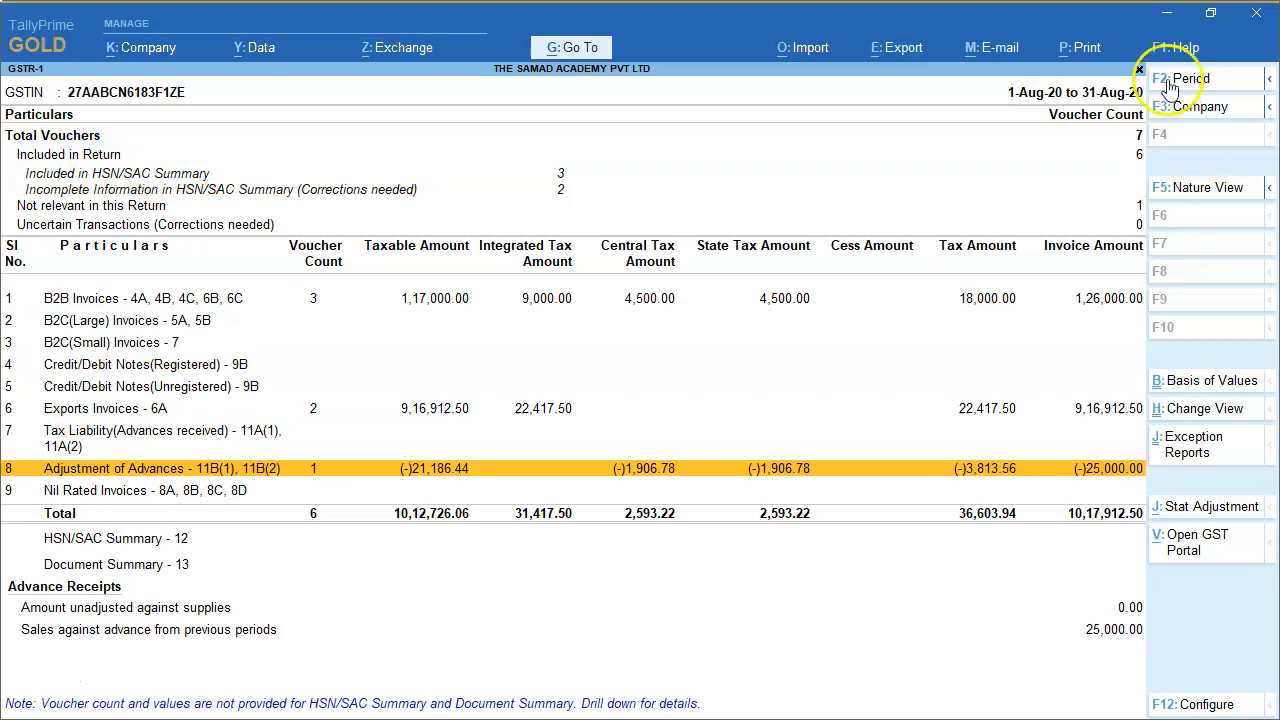
pyautogui.click(641, 302)
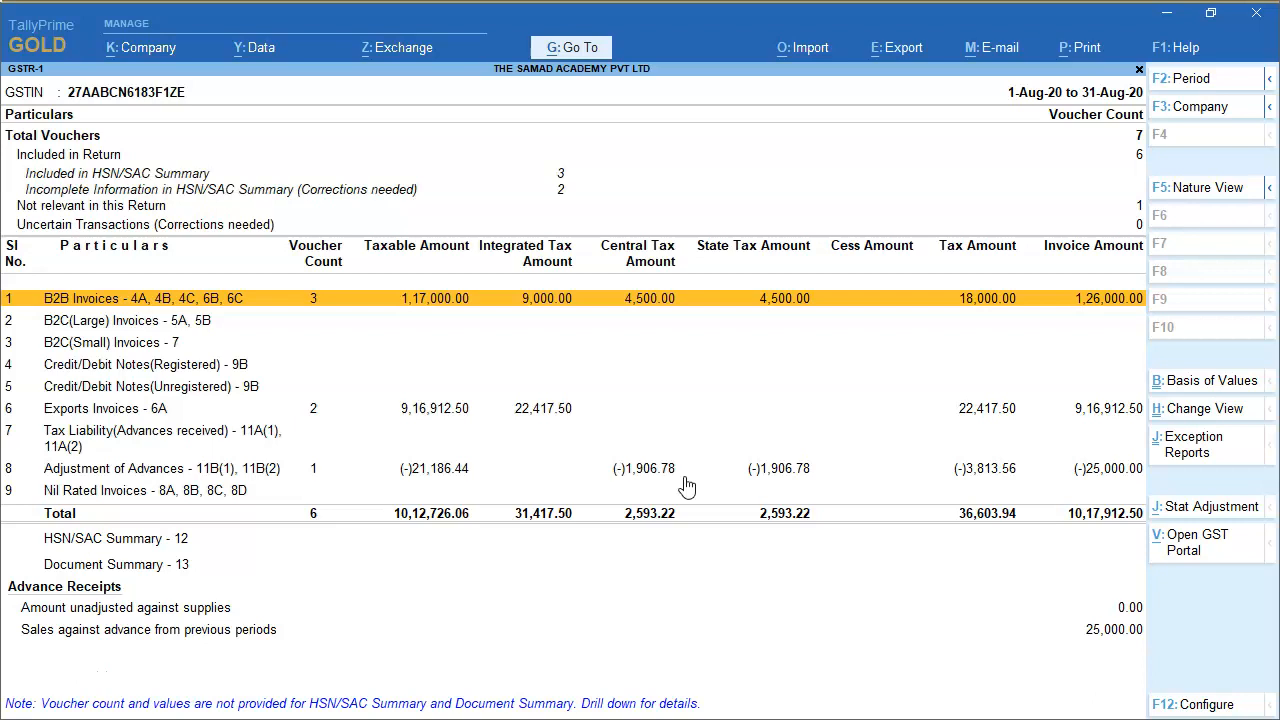
pyautogui.click(634, 477)
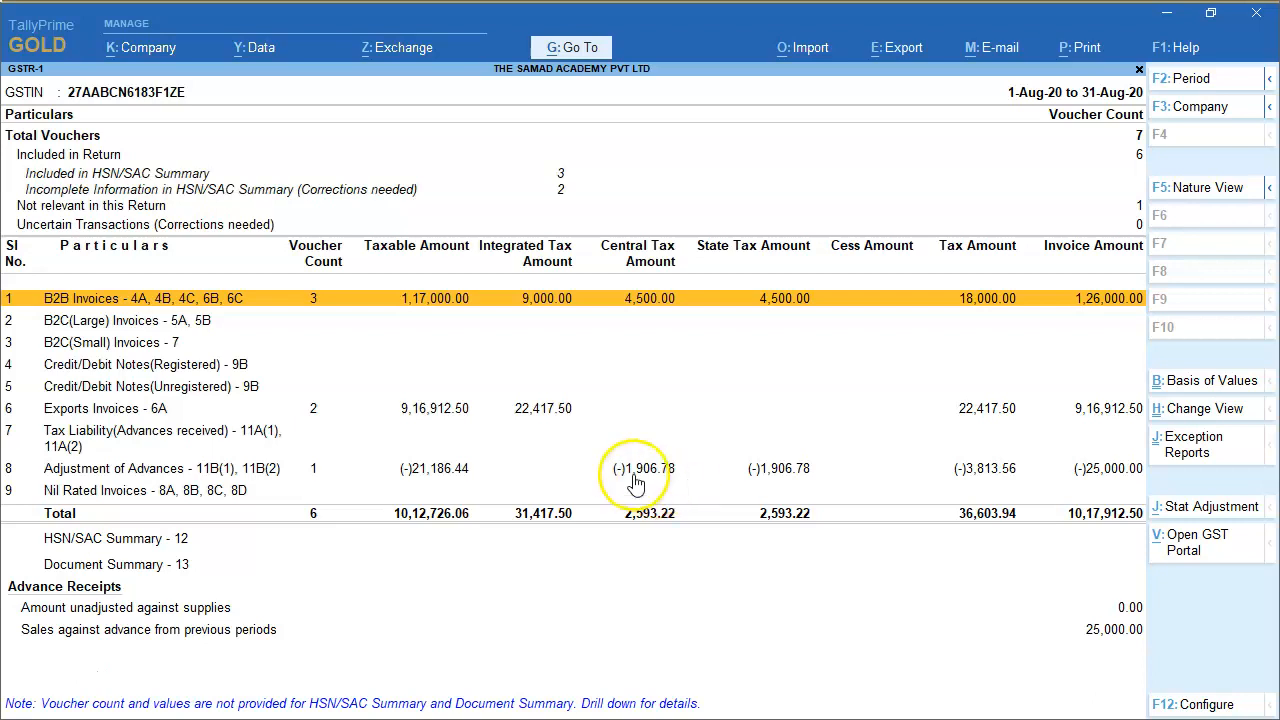